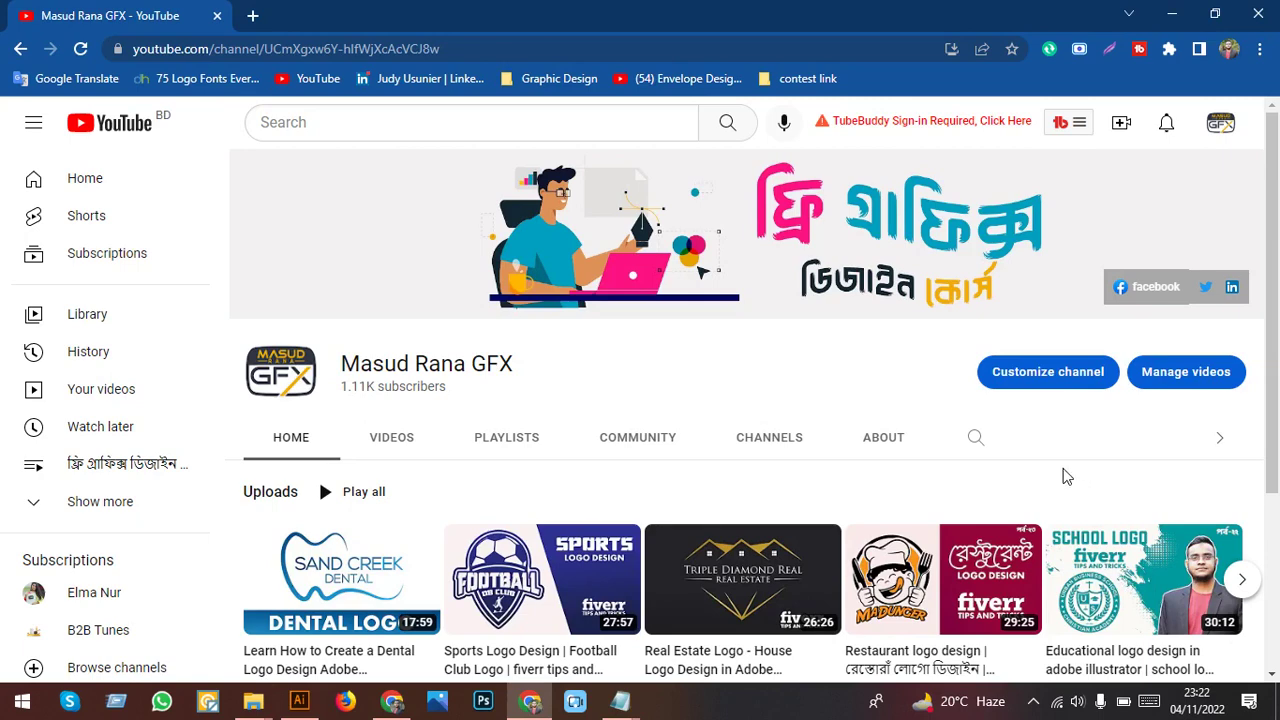
Step: Switch from Chrome to the Illustrator file YouTube Play Symbol.ai showing the finished logo
click(299, 702)
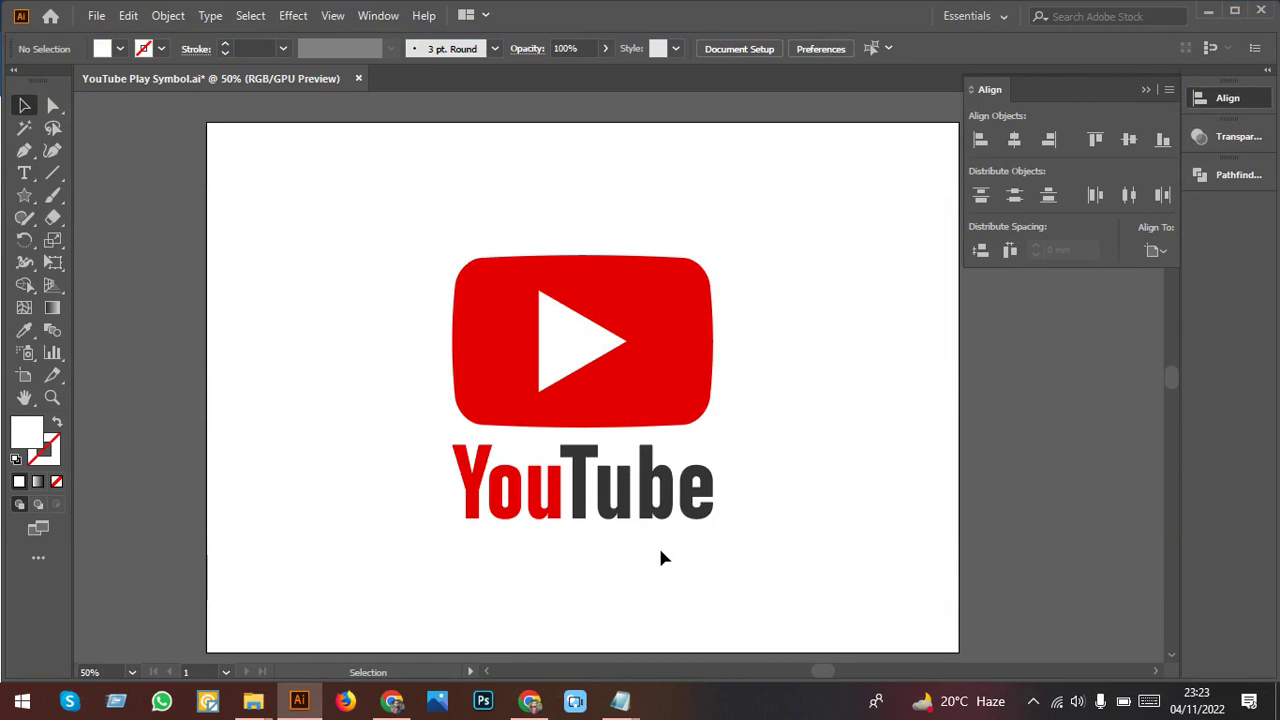
Step: Move the finished YouTube logo onto the pasteboard left of the artboard and bring the empty artboard into view
scroll(660, 557, down, 1)
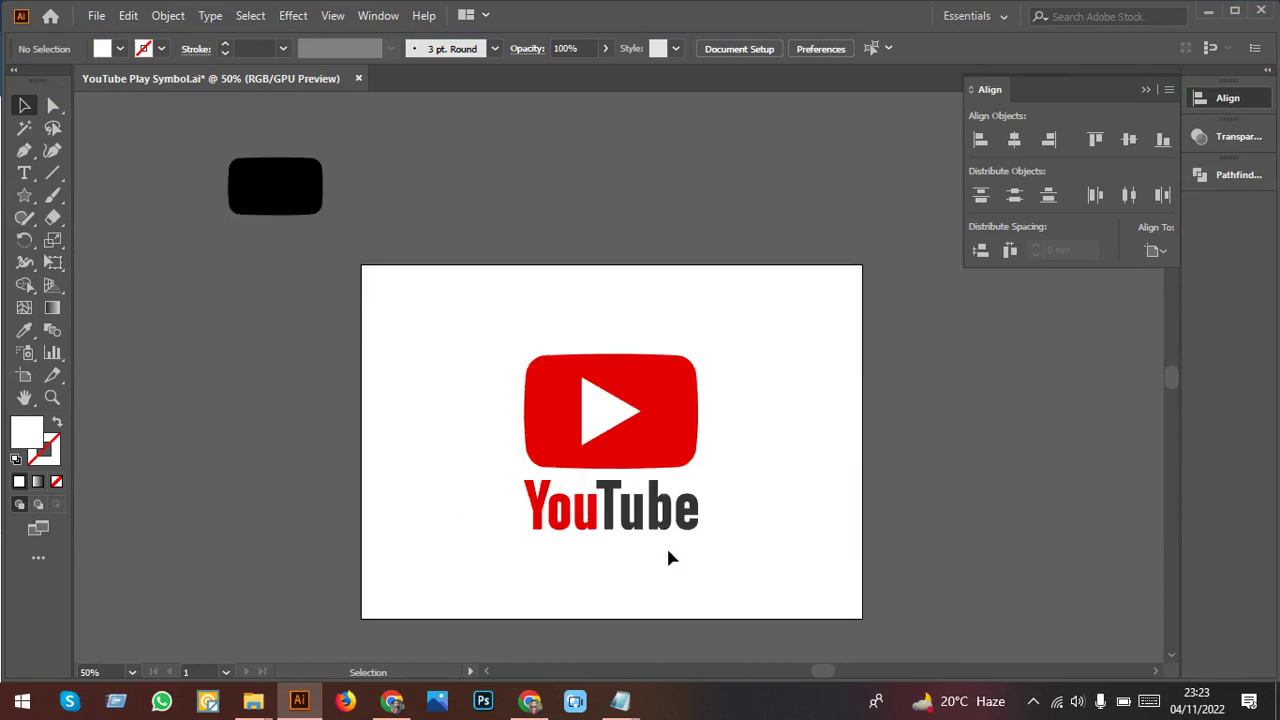
drag(654, 434, 282, 425)
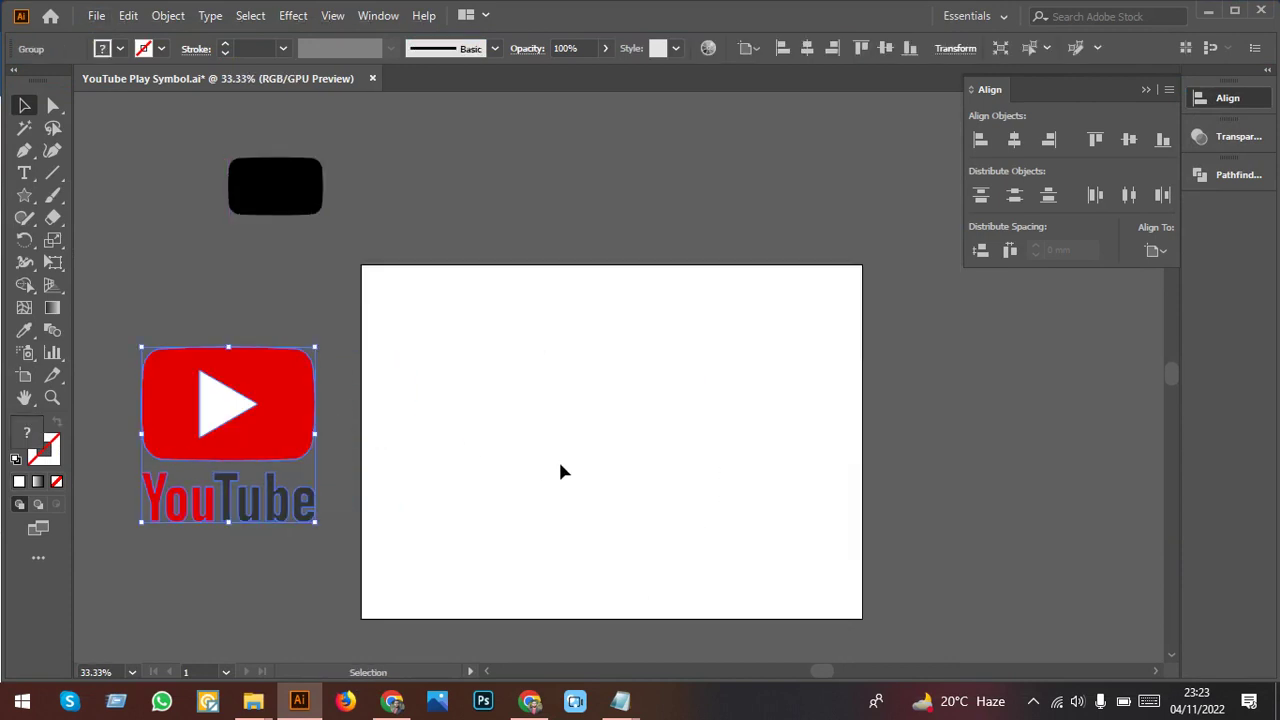
scroll(559, 467, up, 2)
mouse_move(594, 494)
mouse_down()
mouse_move(621, 512)
mouse_move(609, 500)
mouse_up()
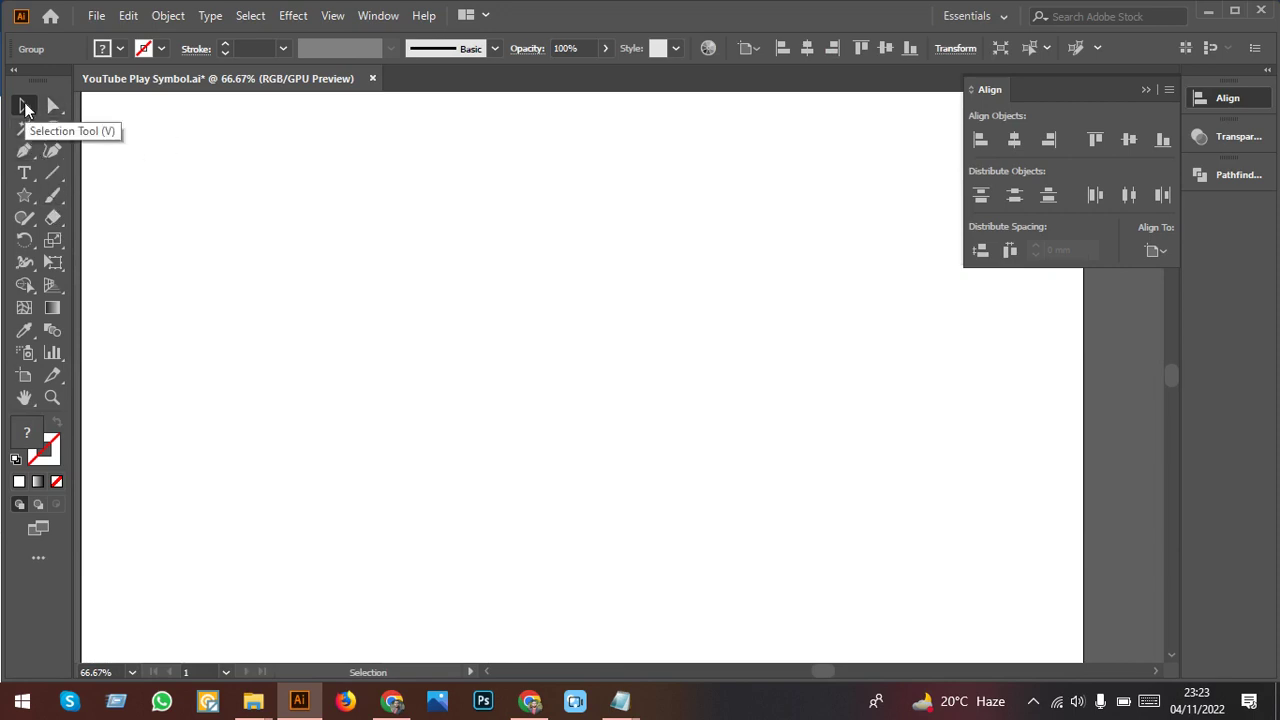
Step: Draw a rectangle on the empty artboard with a red fill and no stroke
click(25, 199)
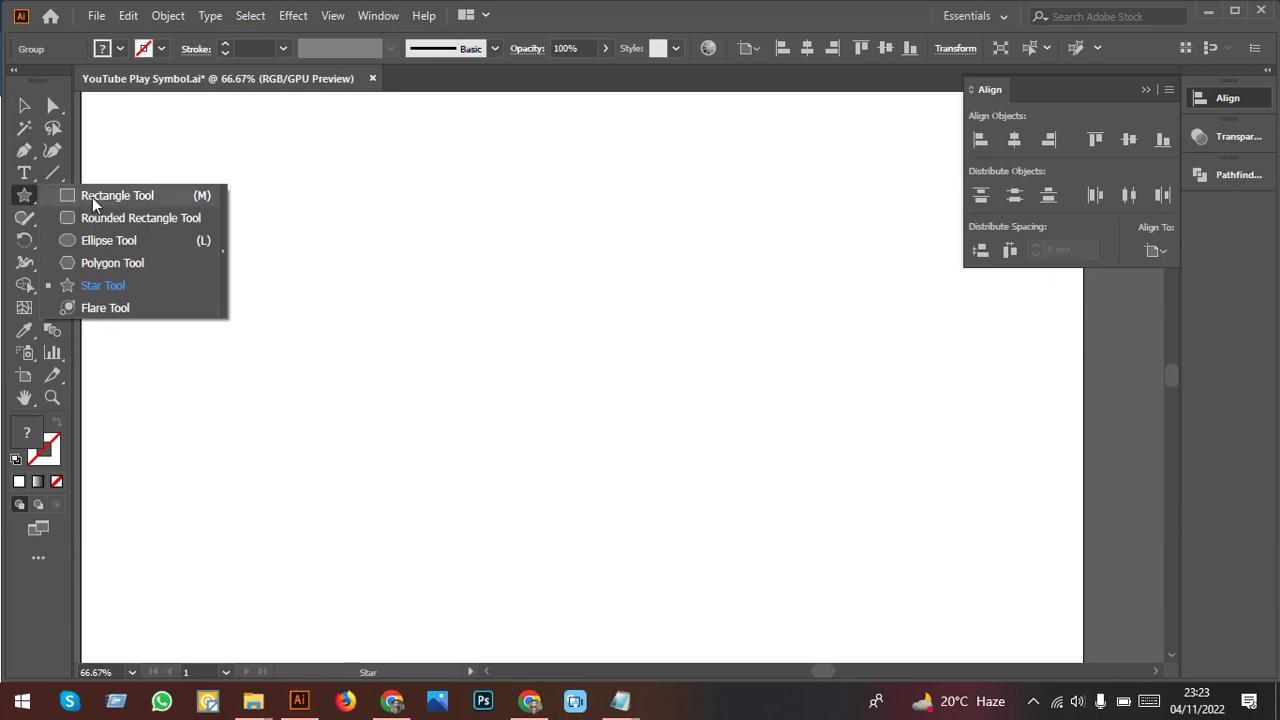
click(92, 197)
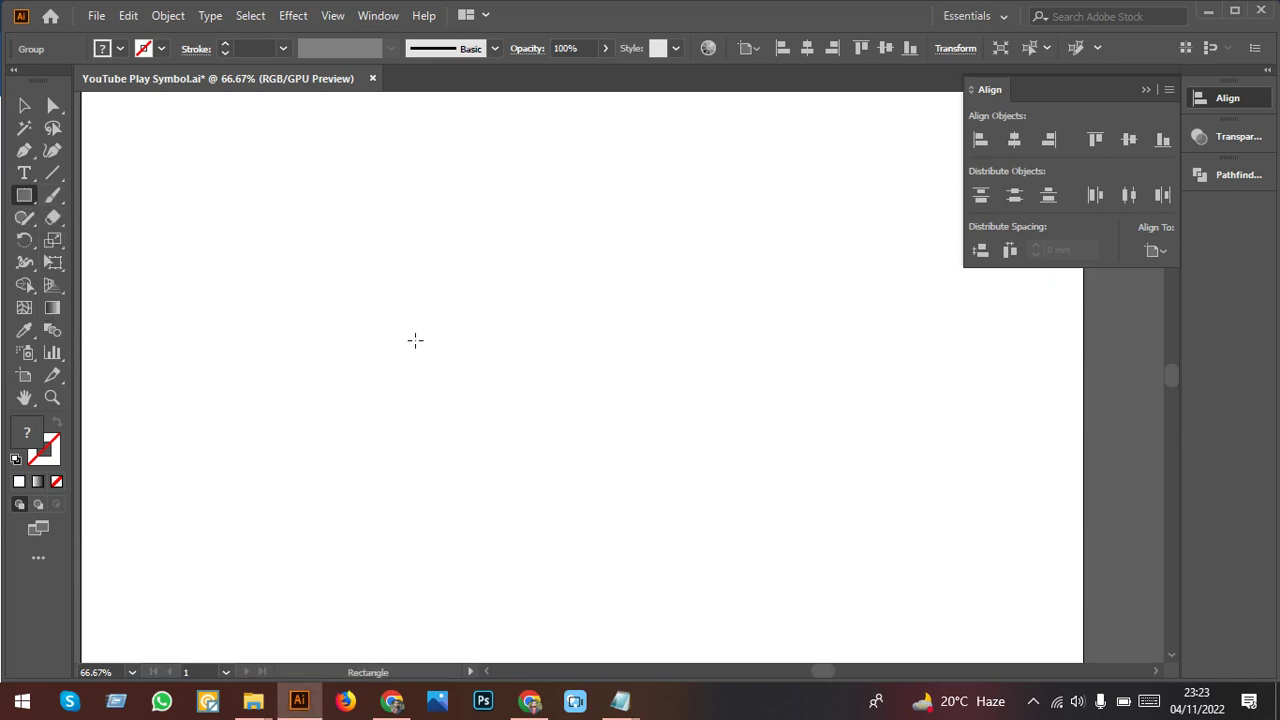
drag(441, 308, 639, 434)
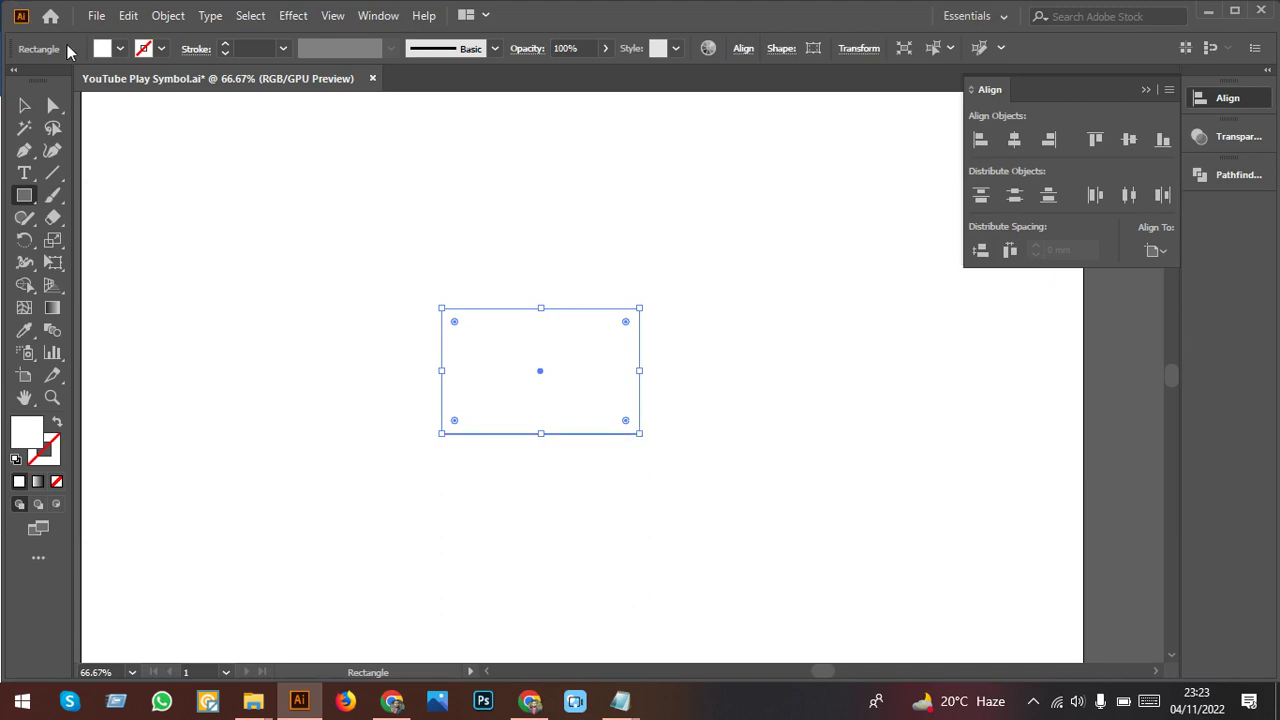
click(120, 48)
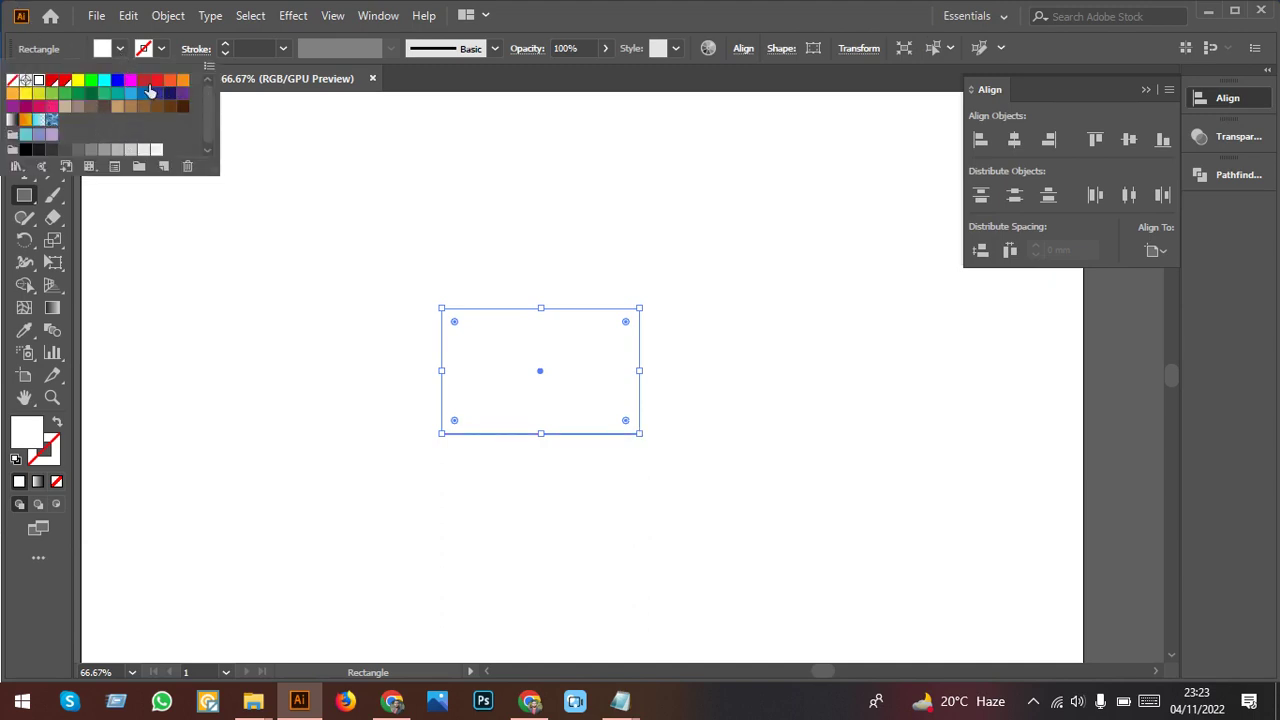
click(169, 82)
click(156, 82)
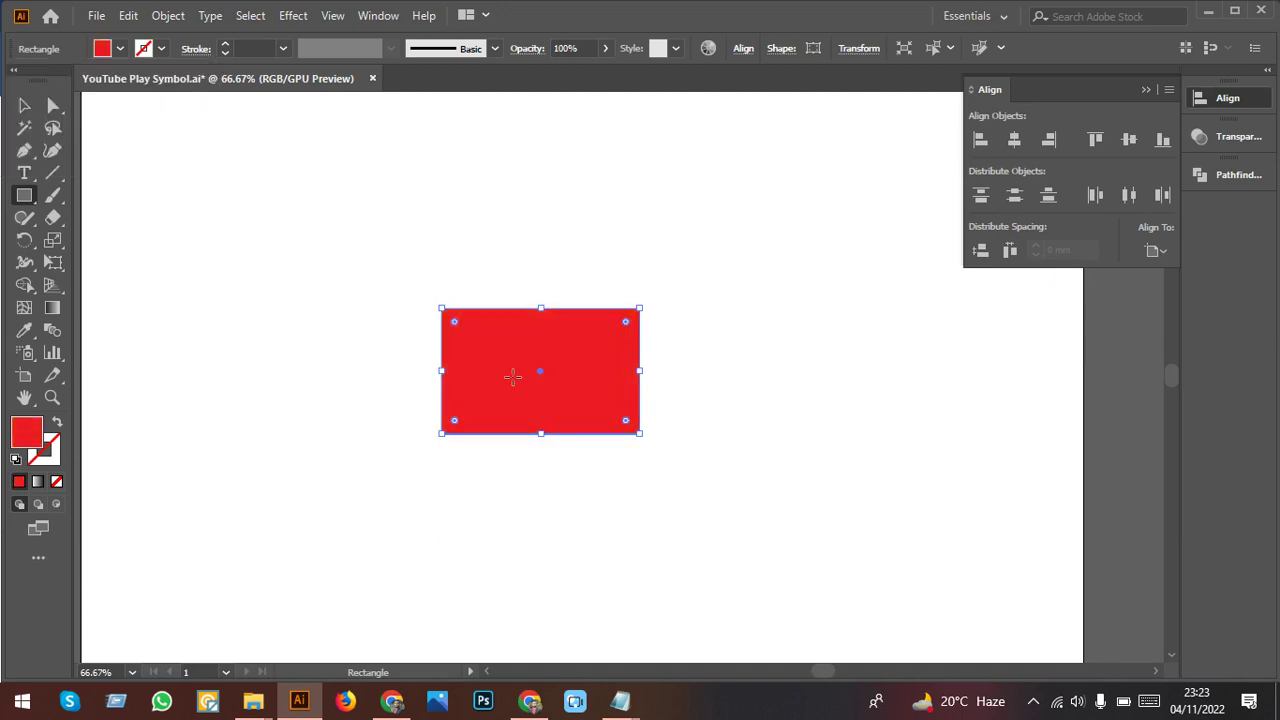
click(25, 106)
scroll(589, 383, up, 1)
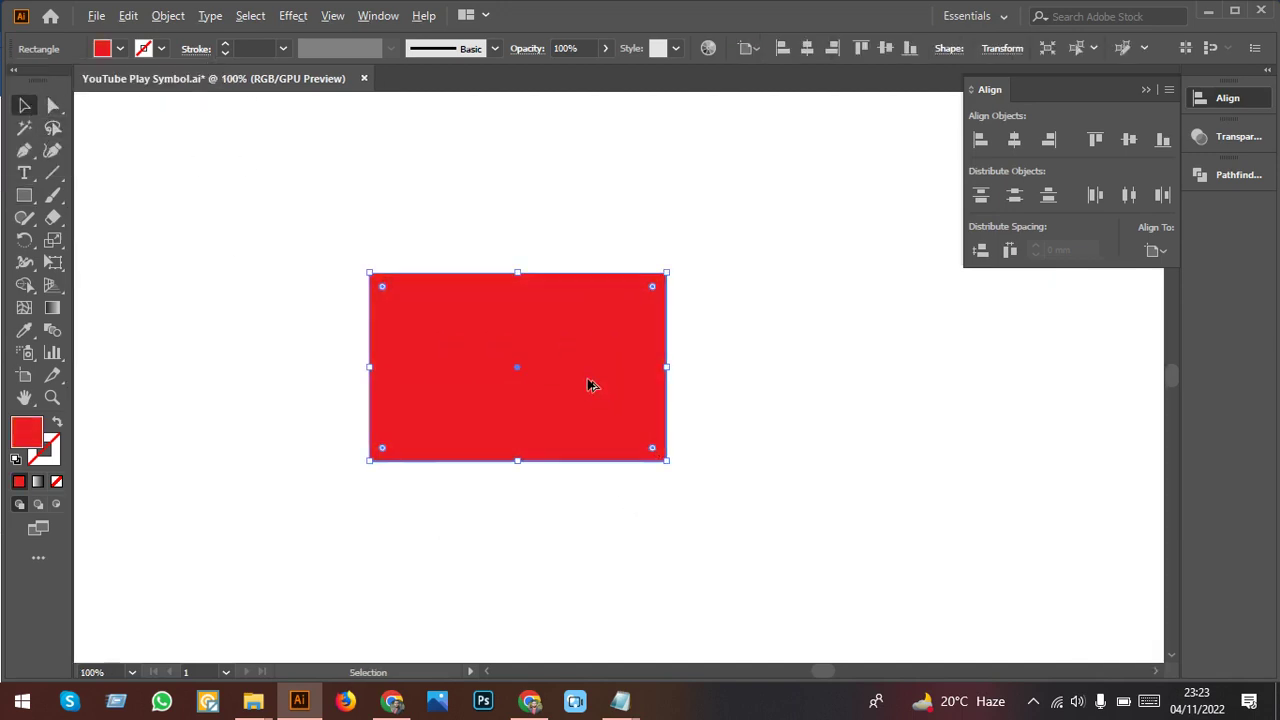
scroll(589, 383, up, 1)
Step: Round all four corners of the red rectangle to about a 6.41 mm radius
click(744, 385)
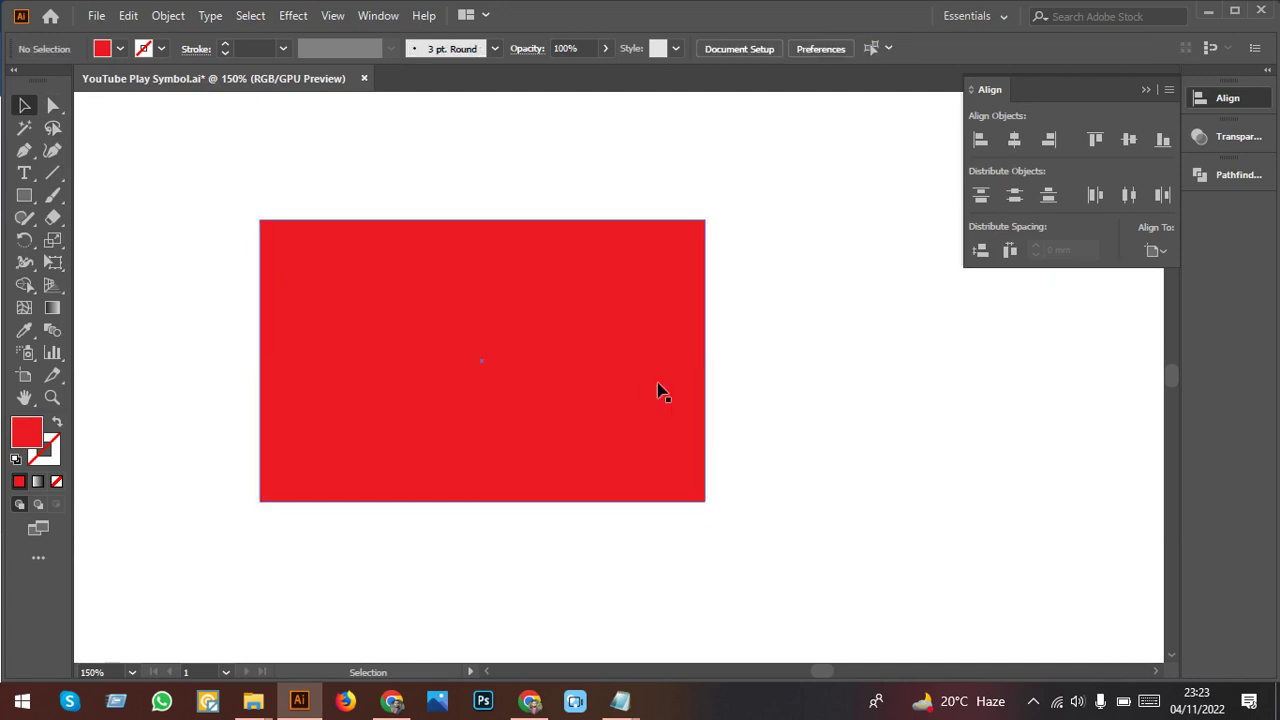
click(660, 389)
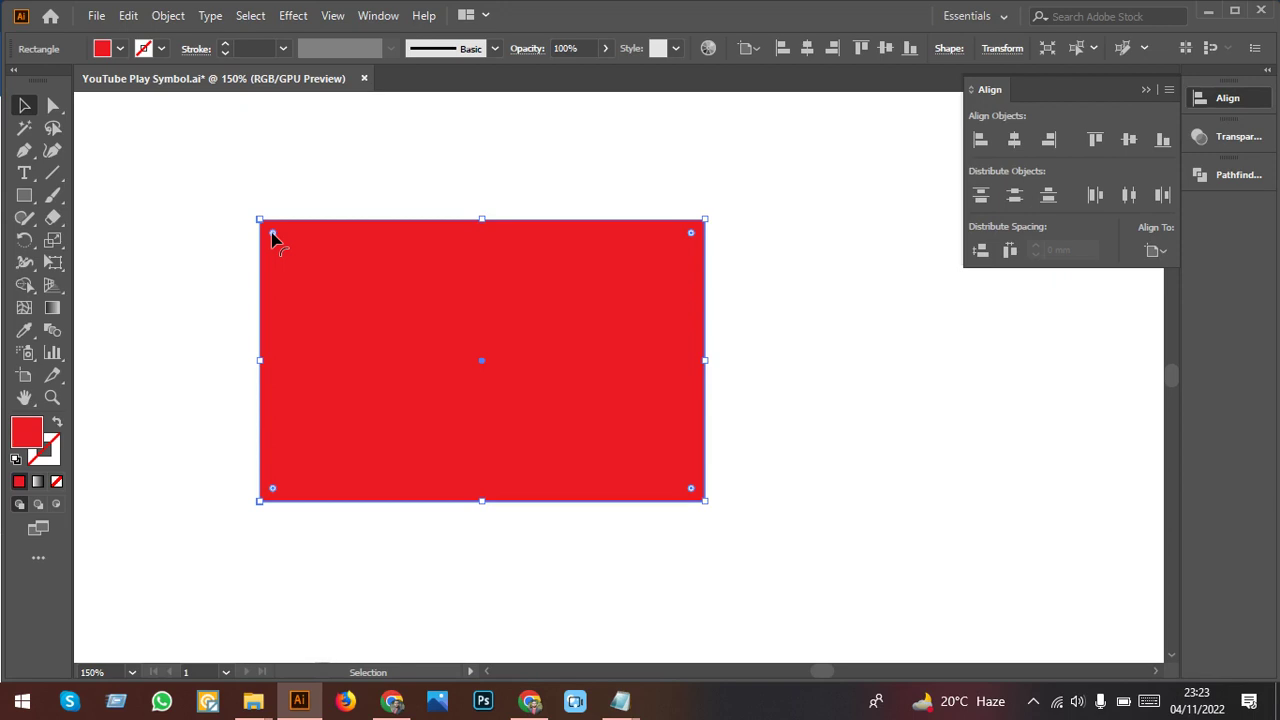
drag(272, 233, 303, 260)
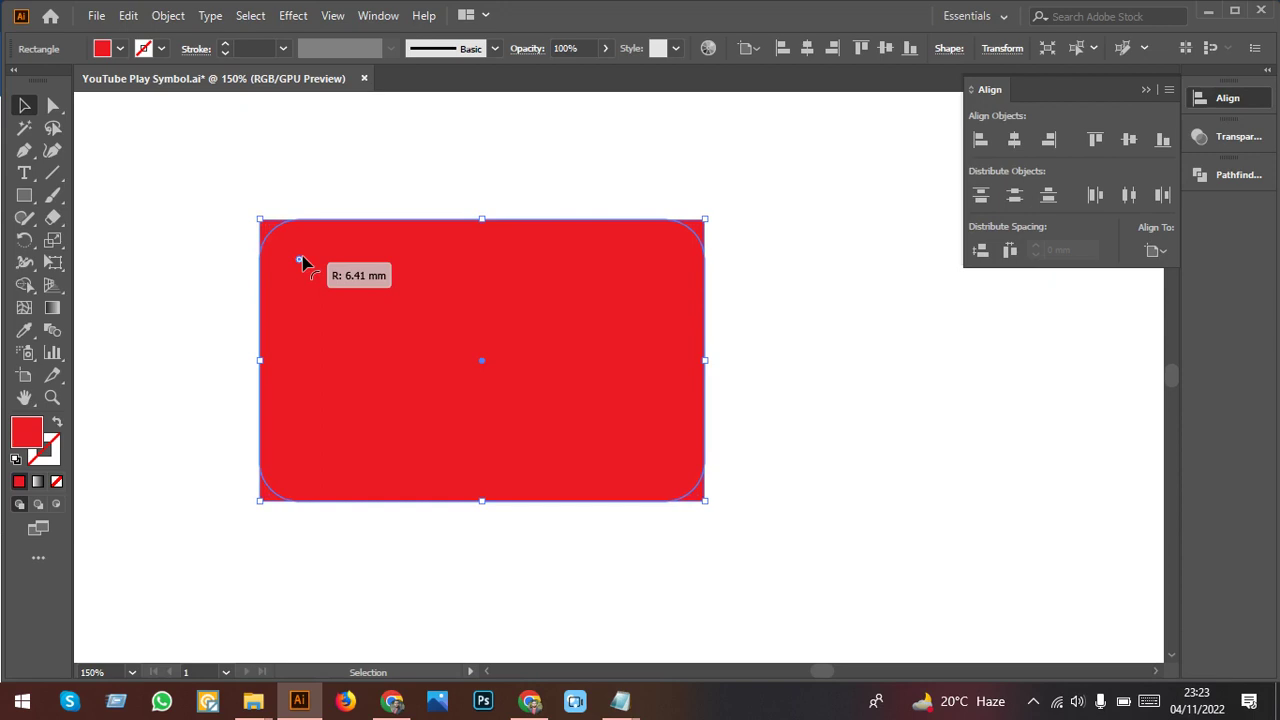
drag(303, 260, 305, 262)
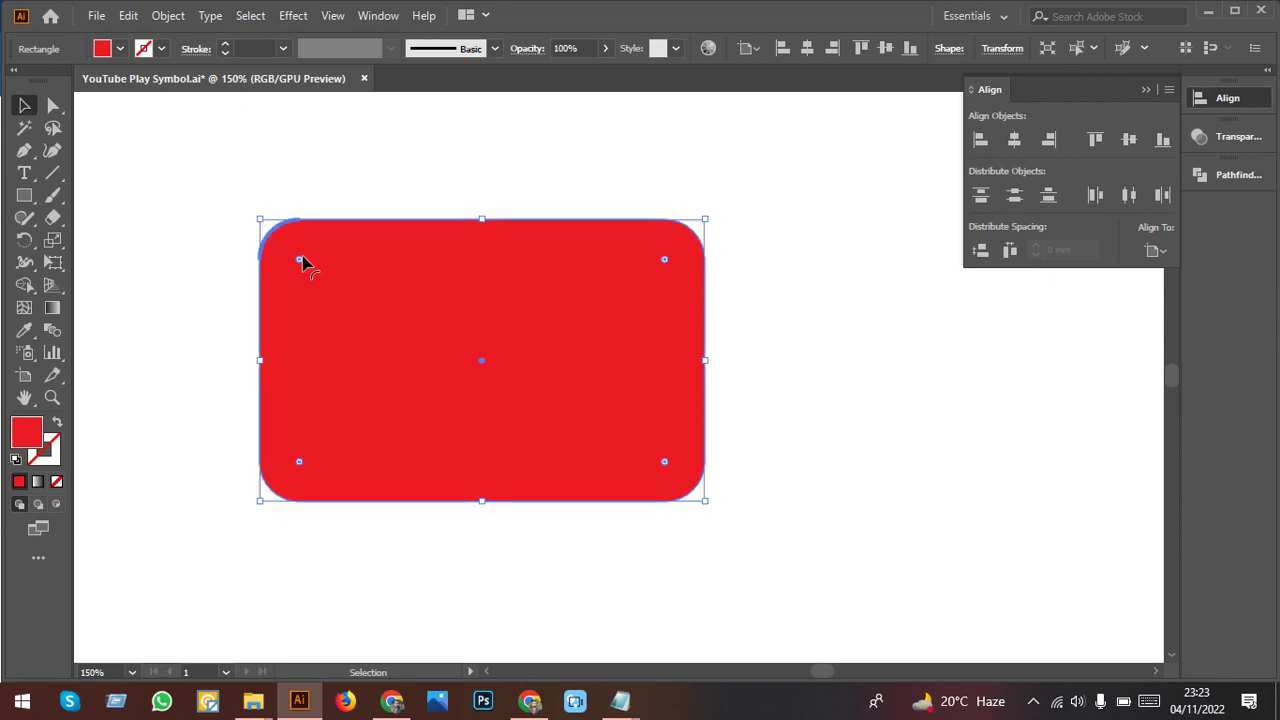
click(790, 384)
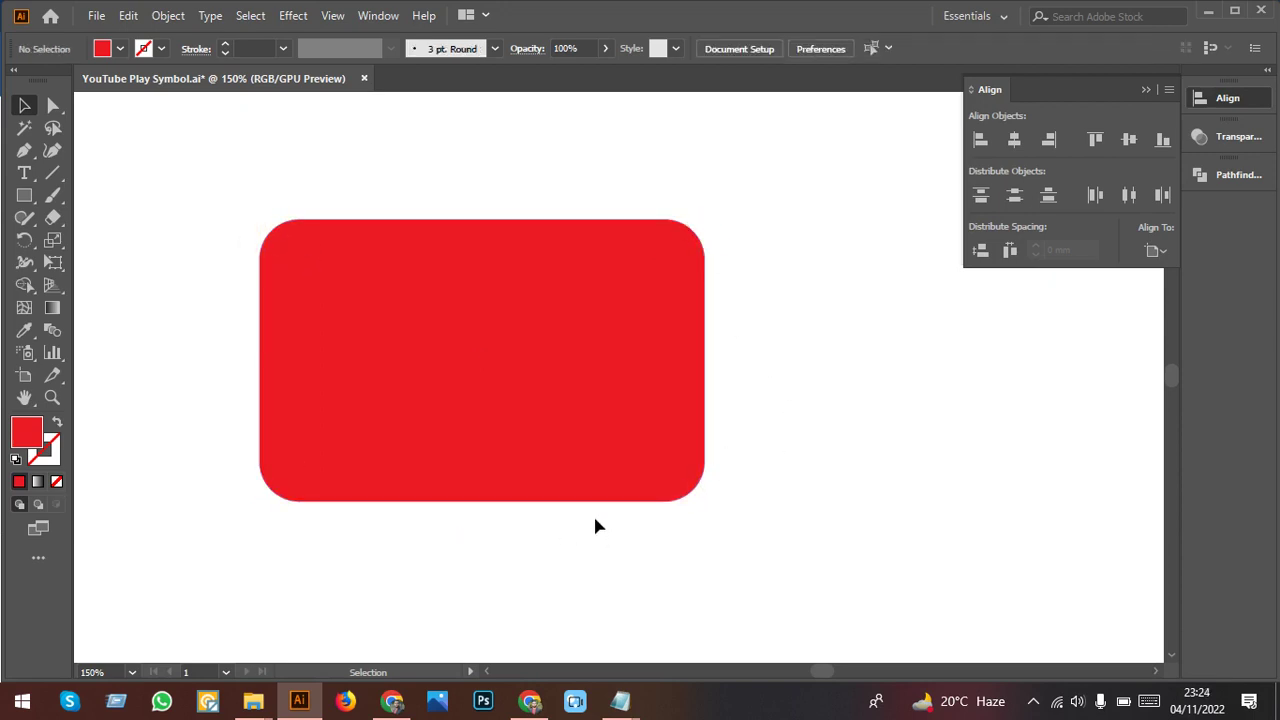
click(583, 444)
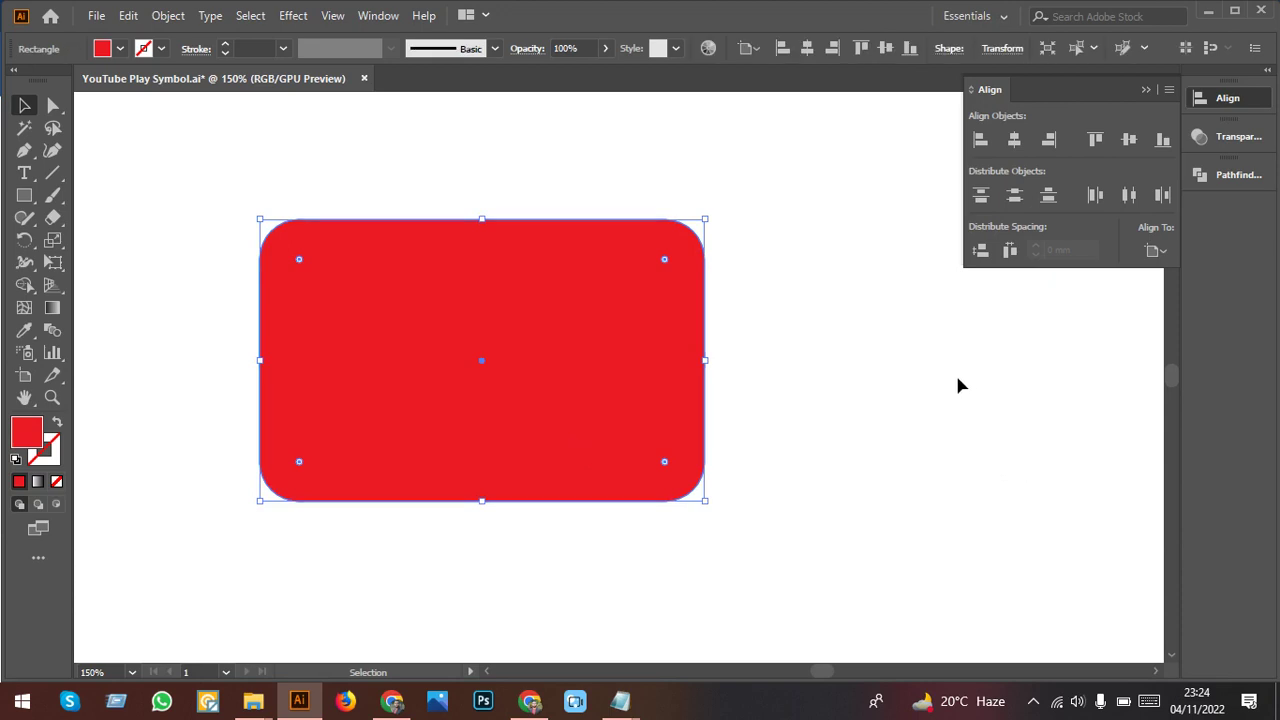
Step: Unite the red rounded rectangle into a single path and nudge it slightly right and down
click(1236, 176)
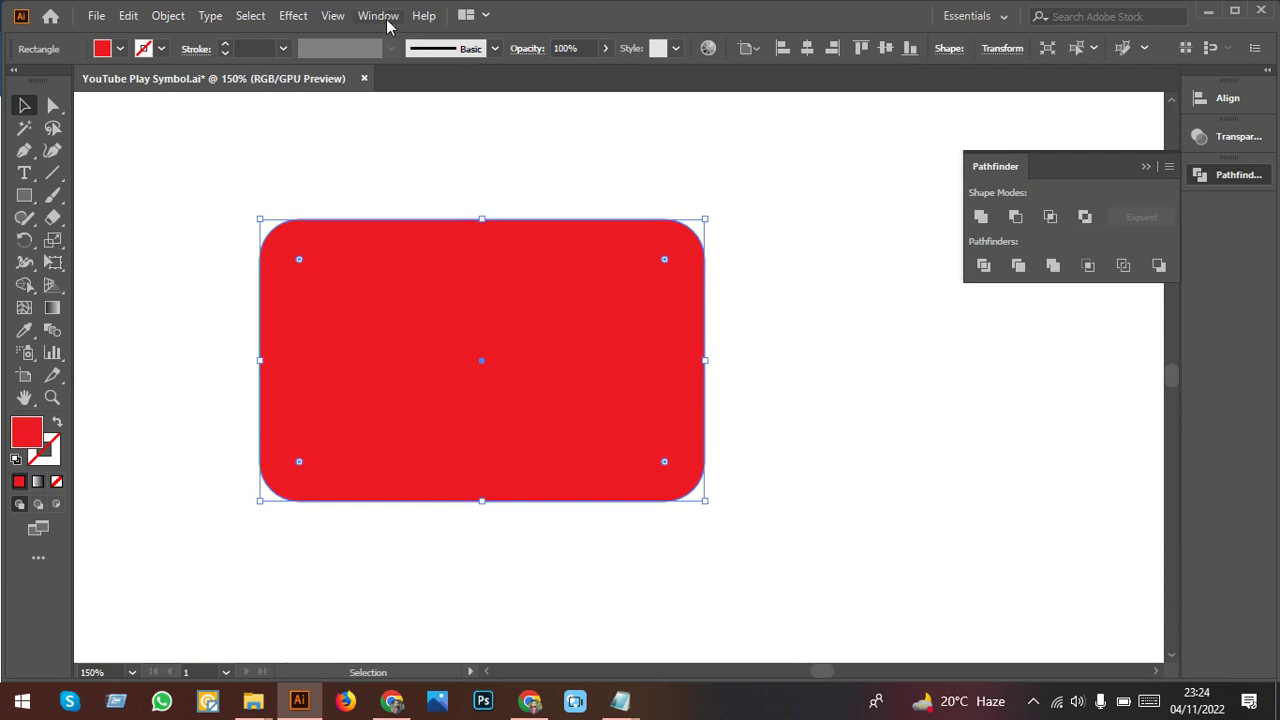
click(380, 16)
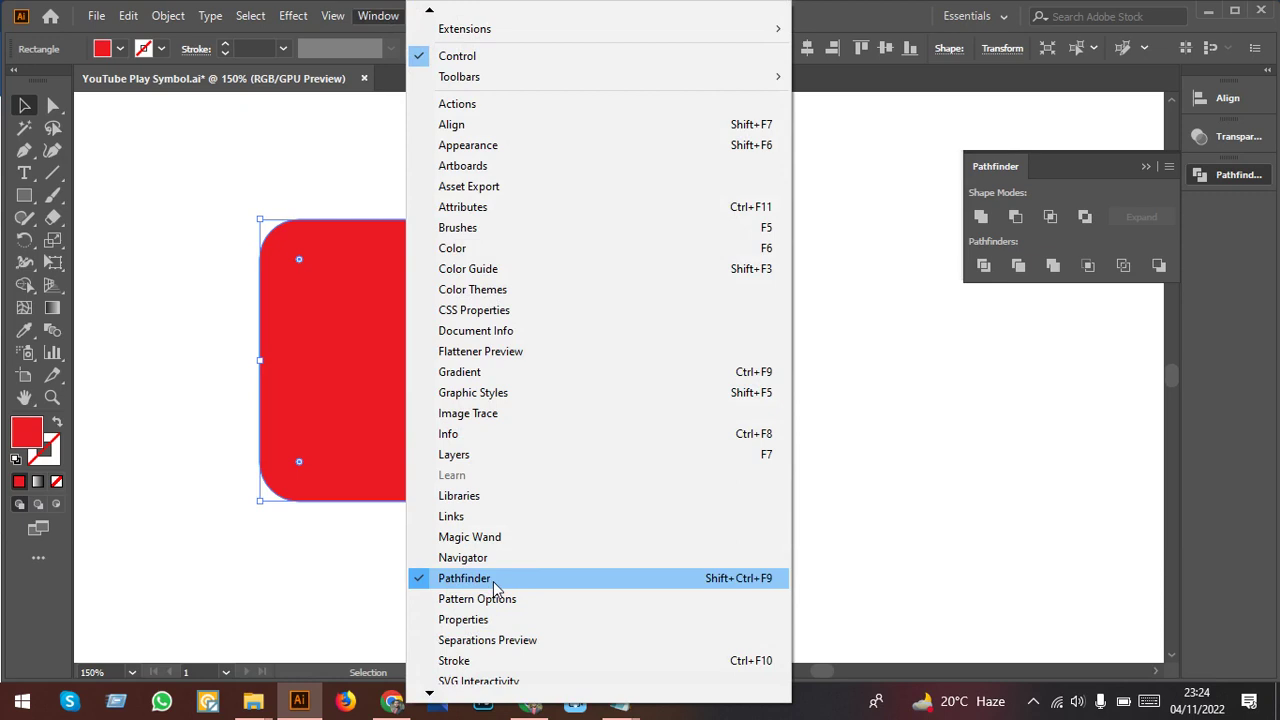
click(921, 486)
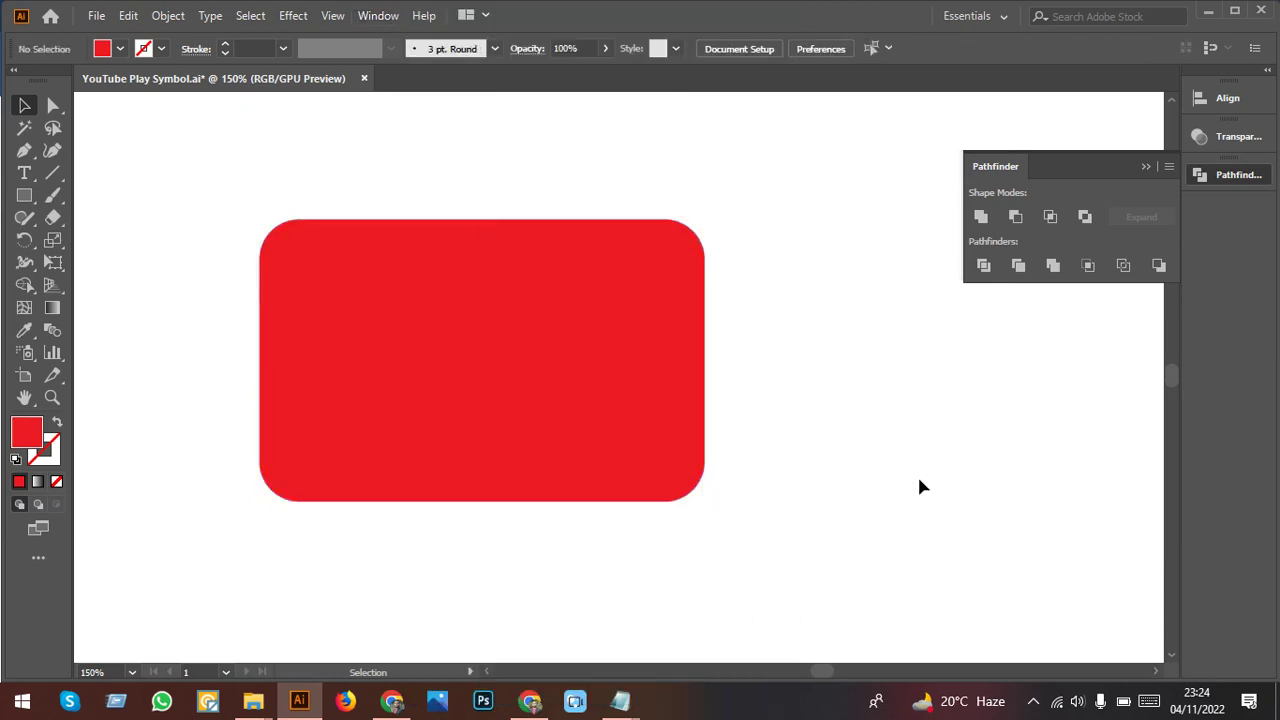
click(599, 396)
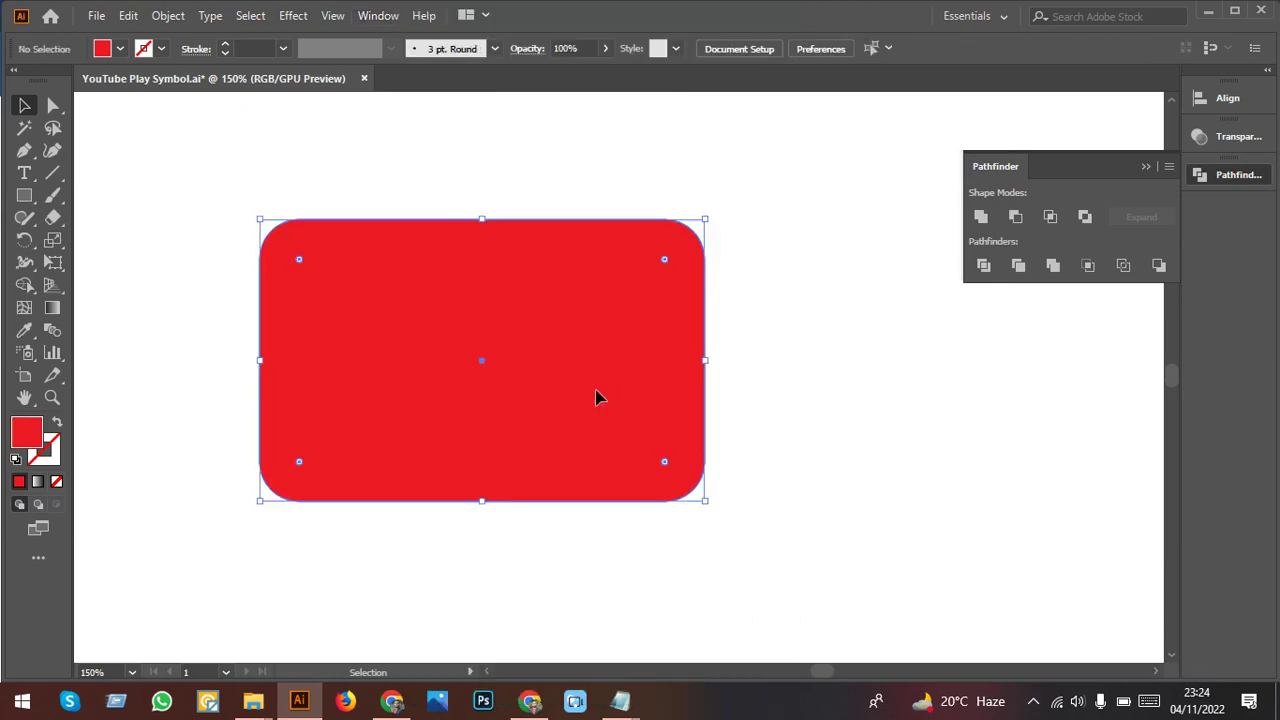
click(988, 216)
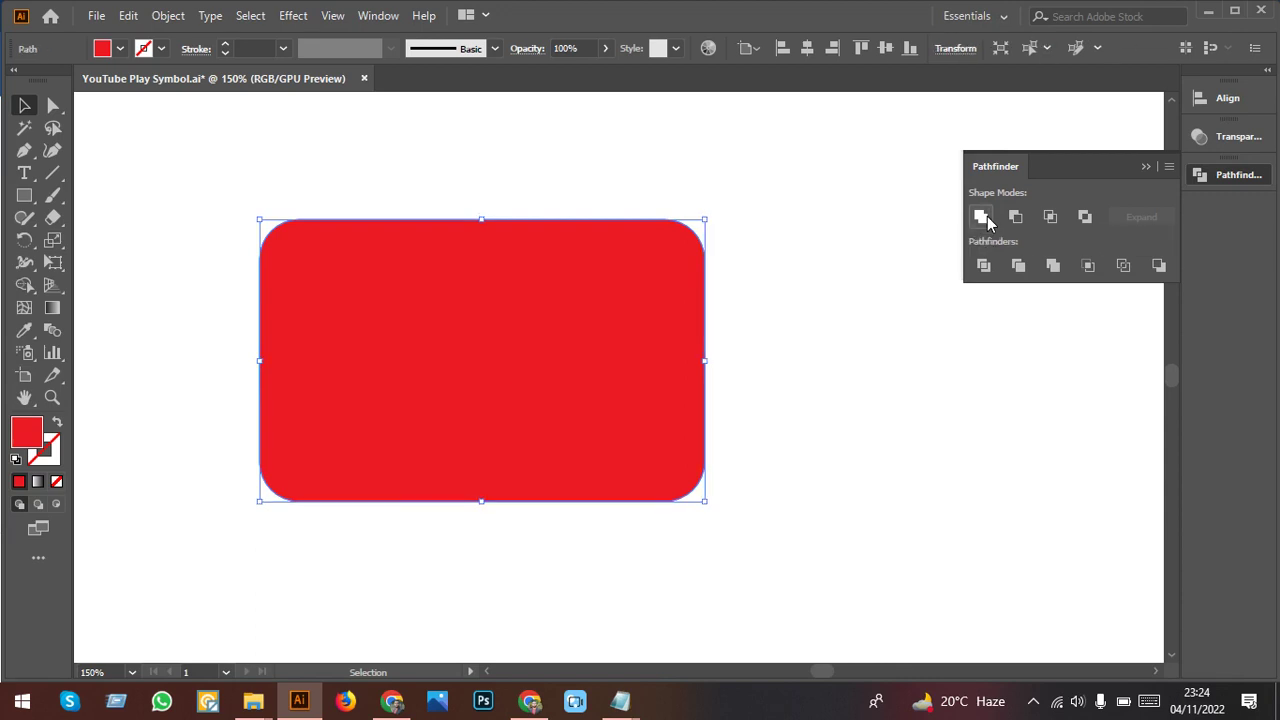
drag(548, 351, 611, 351)
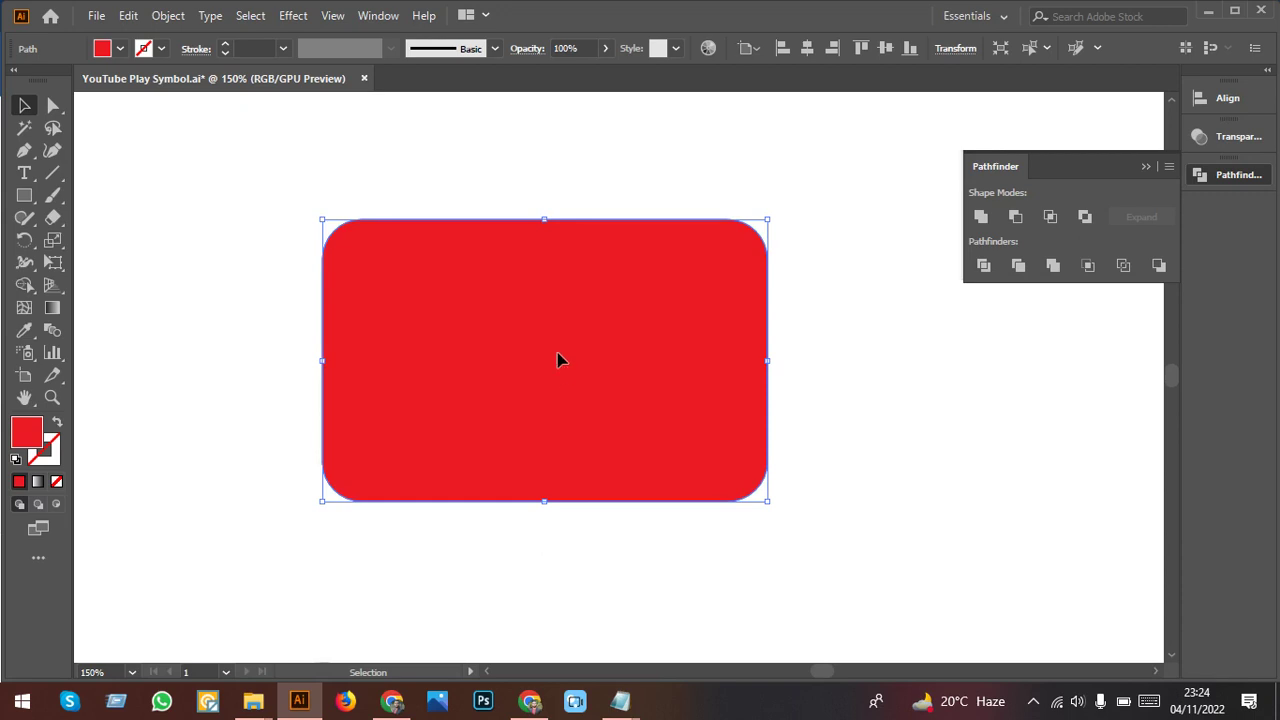
drag(557, 357, 557, 380)
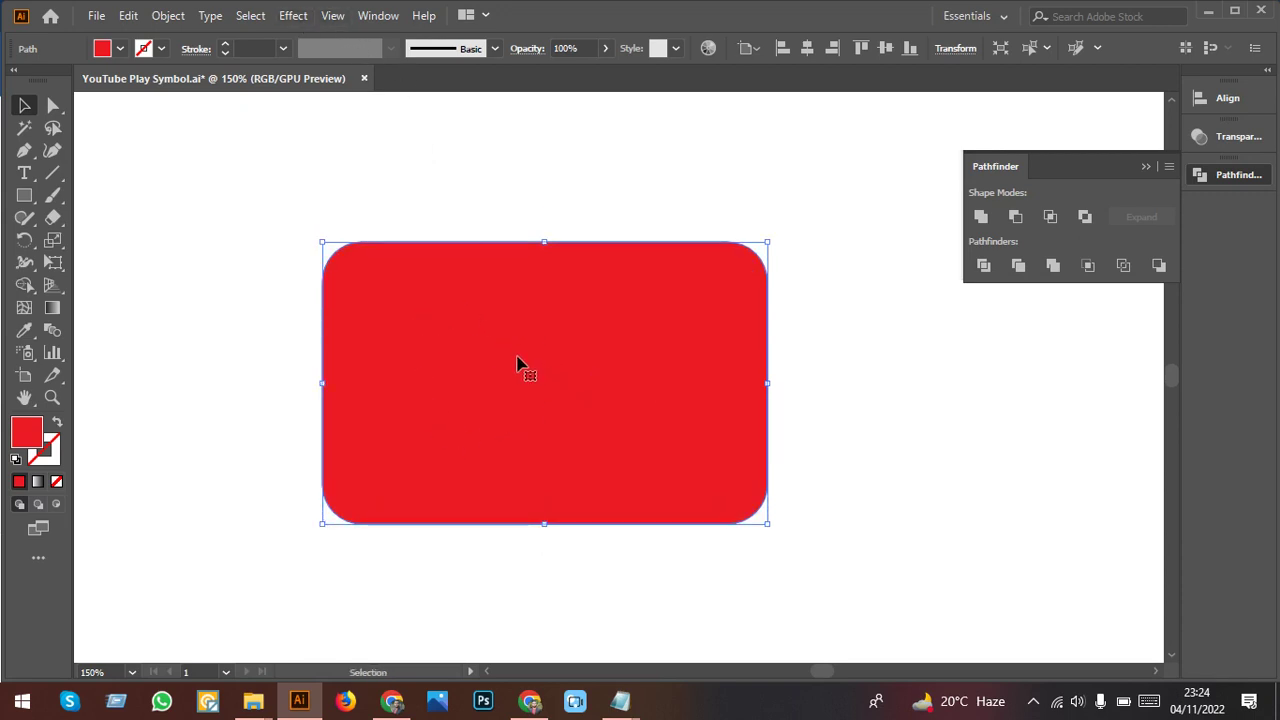
Step: Apply an Inflate warp with a 12% bend to the red rounded rectangle
click(302, 18)
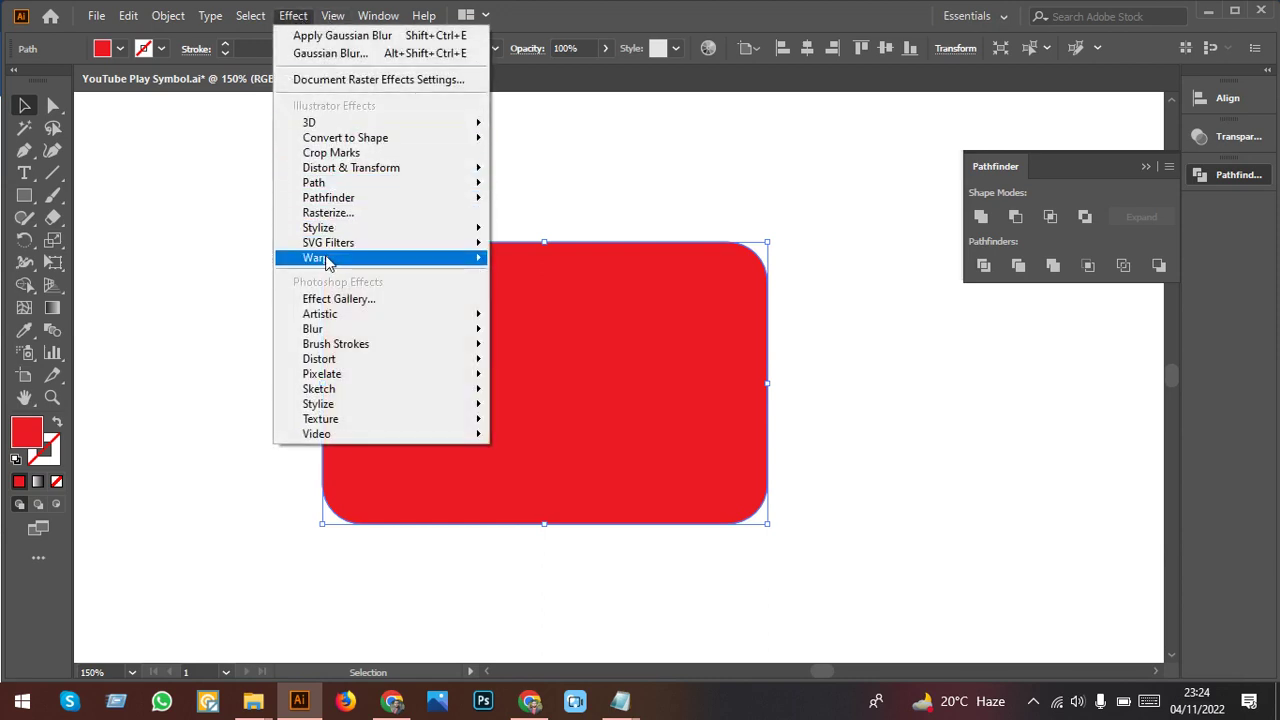
mouse_move(316, 258)
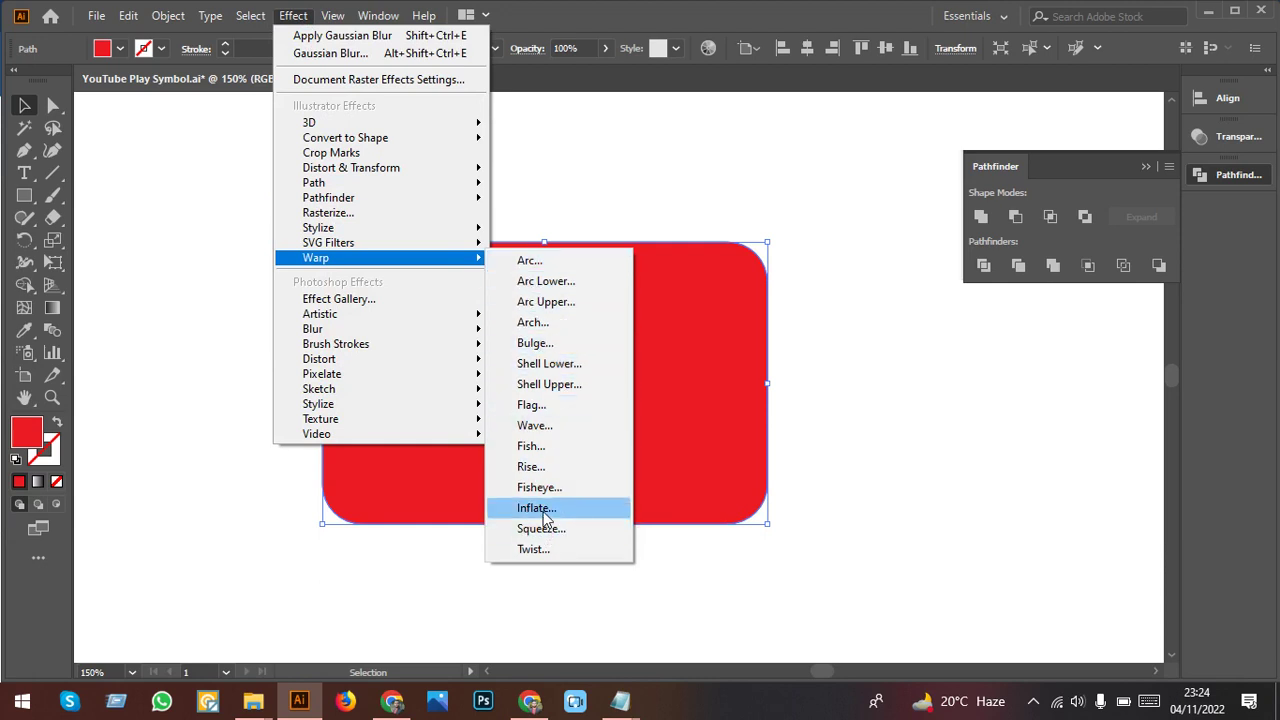
click(546, 511)
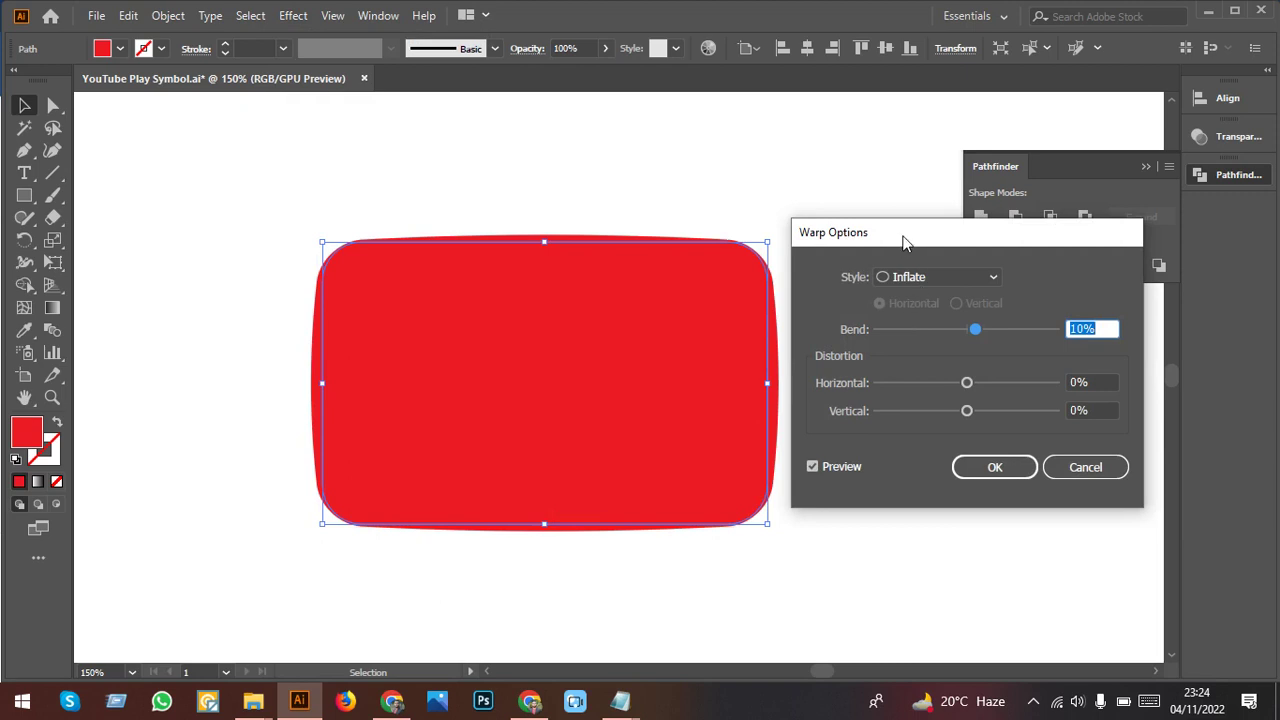
drag(903, 242, 929, 190)
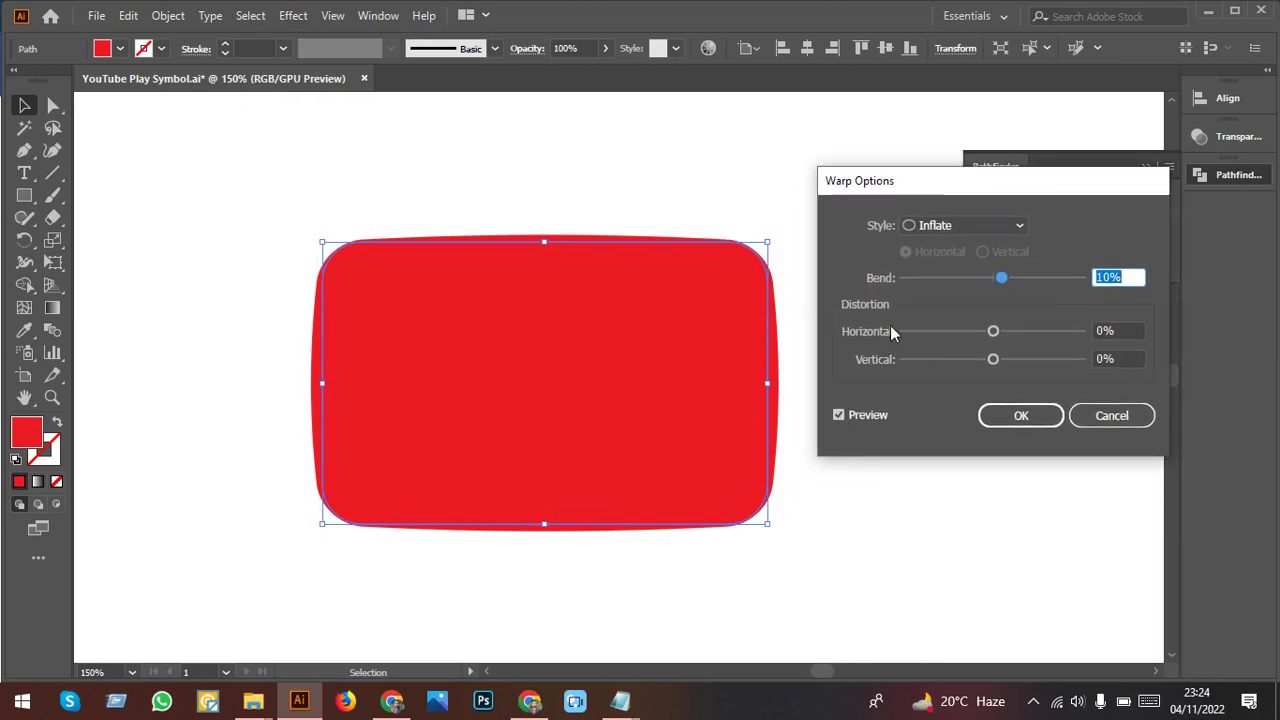
drag(1000, 285, 1015, 285)
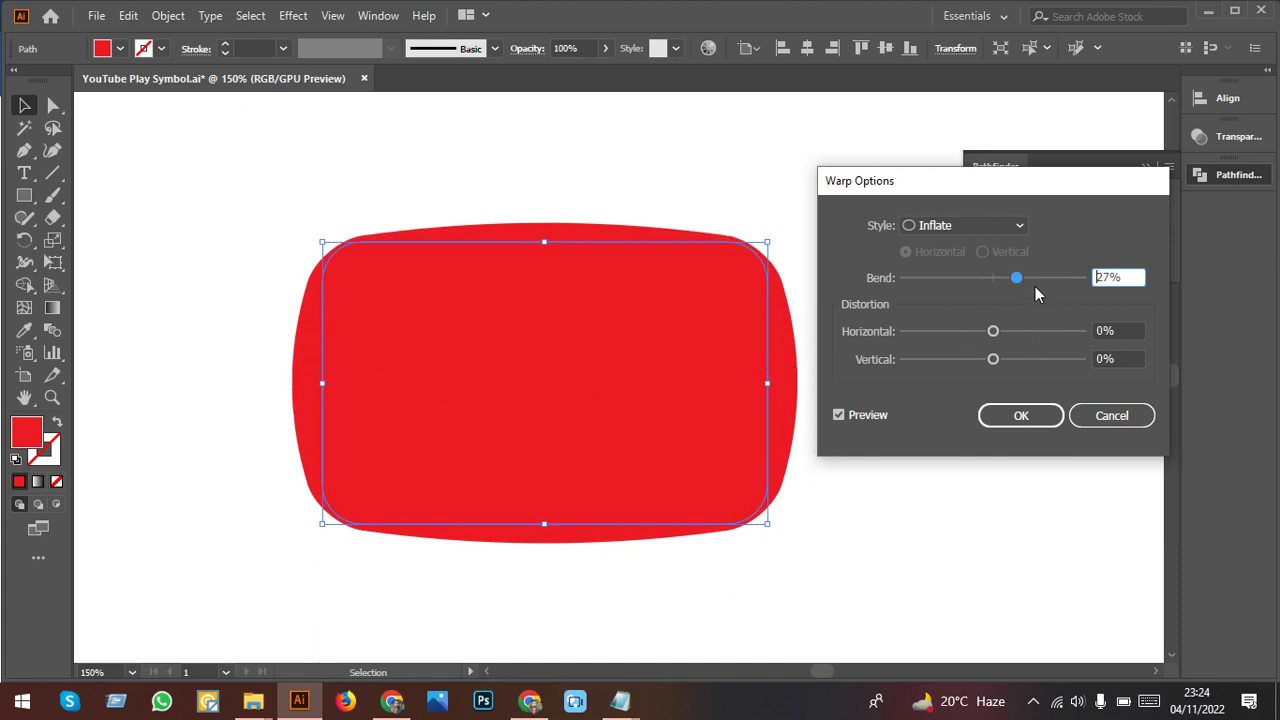
mouse_move(1016, 279)
mouse_down()
mouse_move(1043, 283)
mouse_move(965, 297)
mouse_move(955, 285)
mouse_move(1000, 280)
mouse_up()
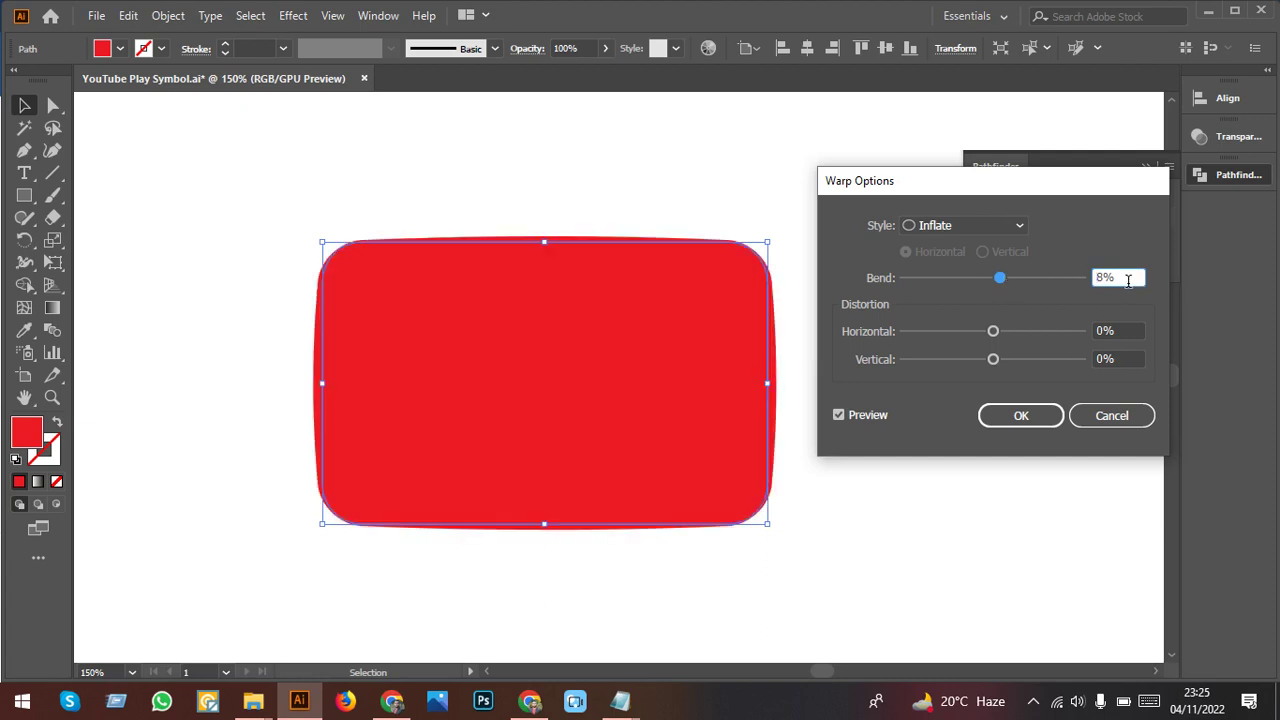
drag(1128, 281, 1081, 287)
text(1)
text(0)
key(Up)
key(Up)
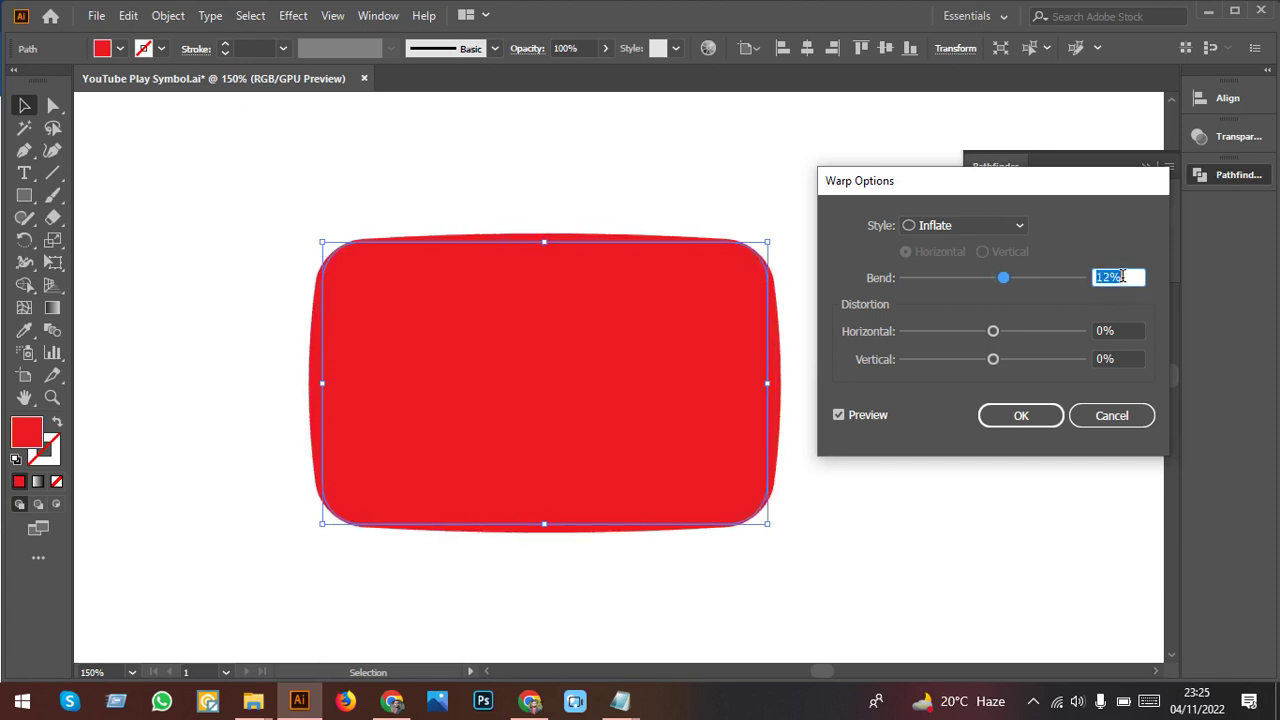
key(Down)
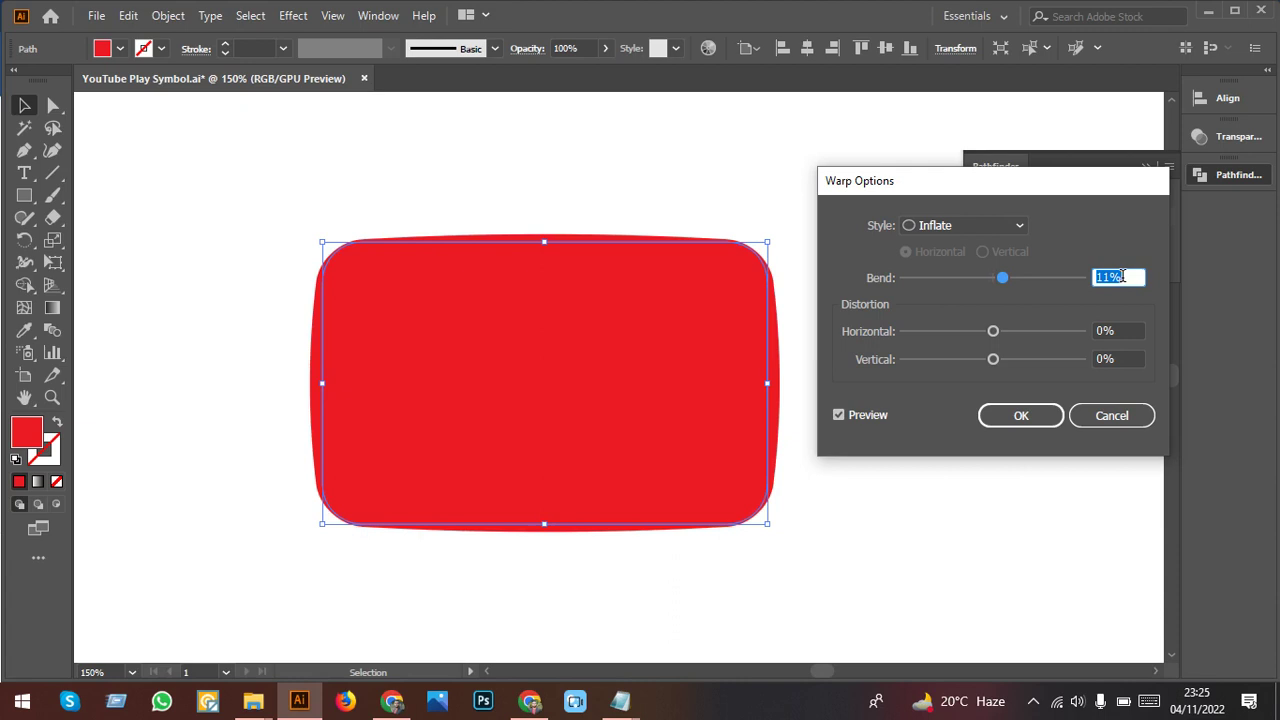
key(Up)
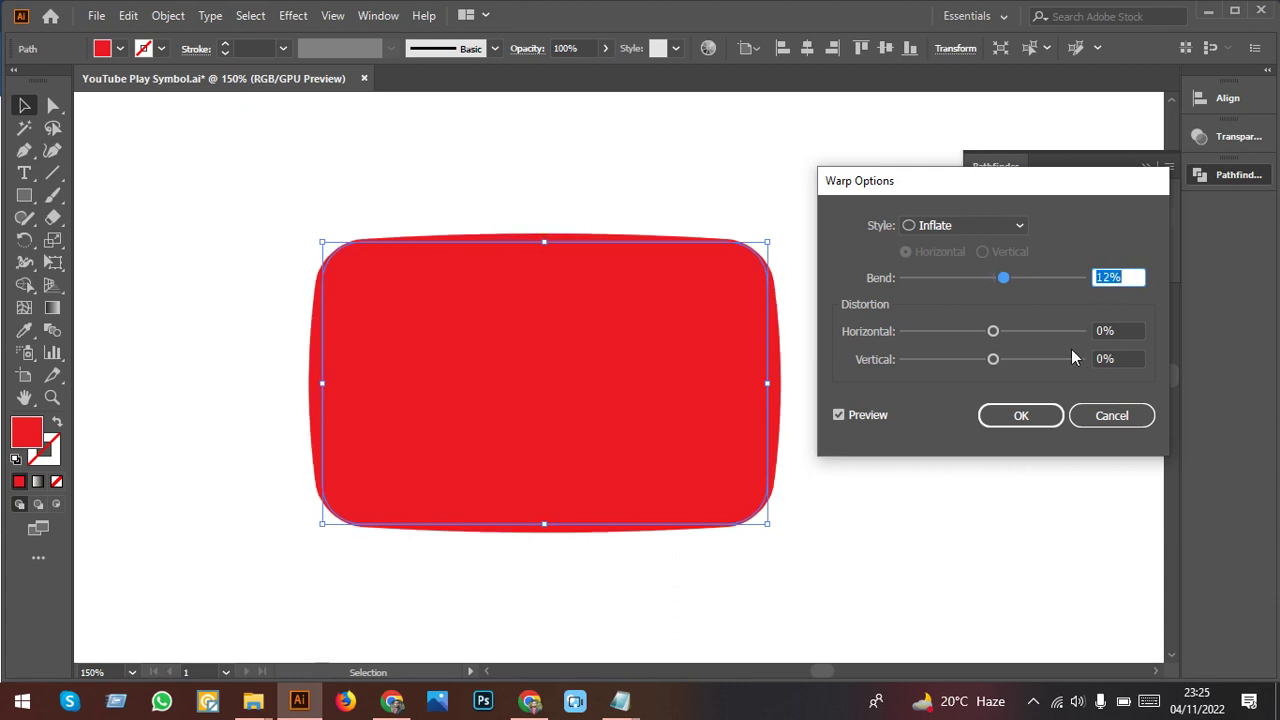
click(1022, 416)
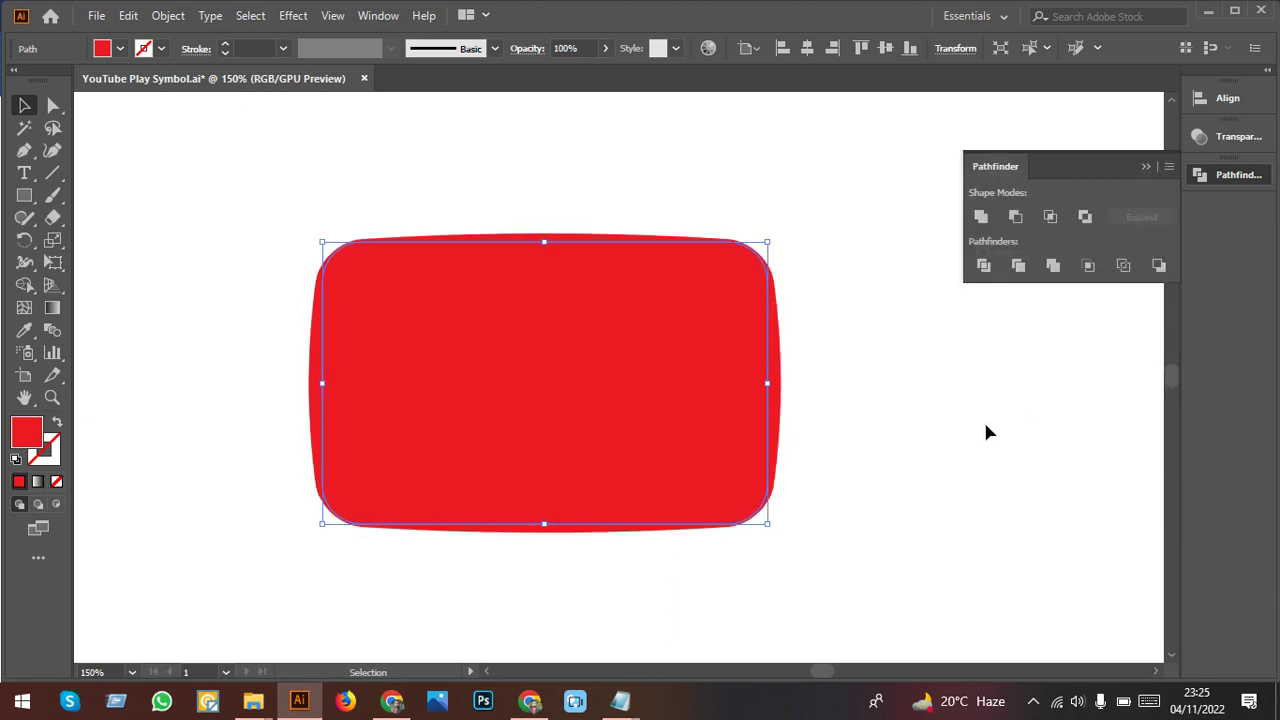
Step: Expand the warped red shape's appearance into a plain path and move it up about 68 px
click(958, 425)
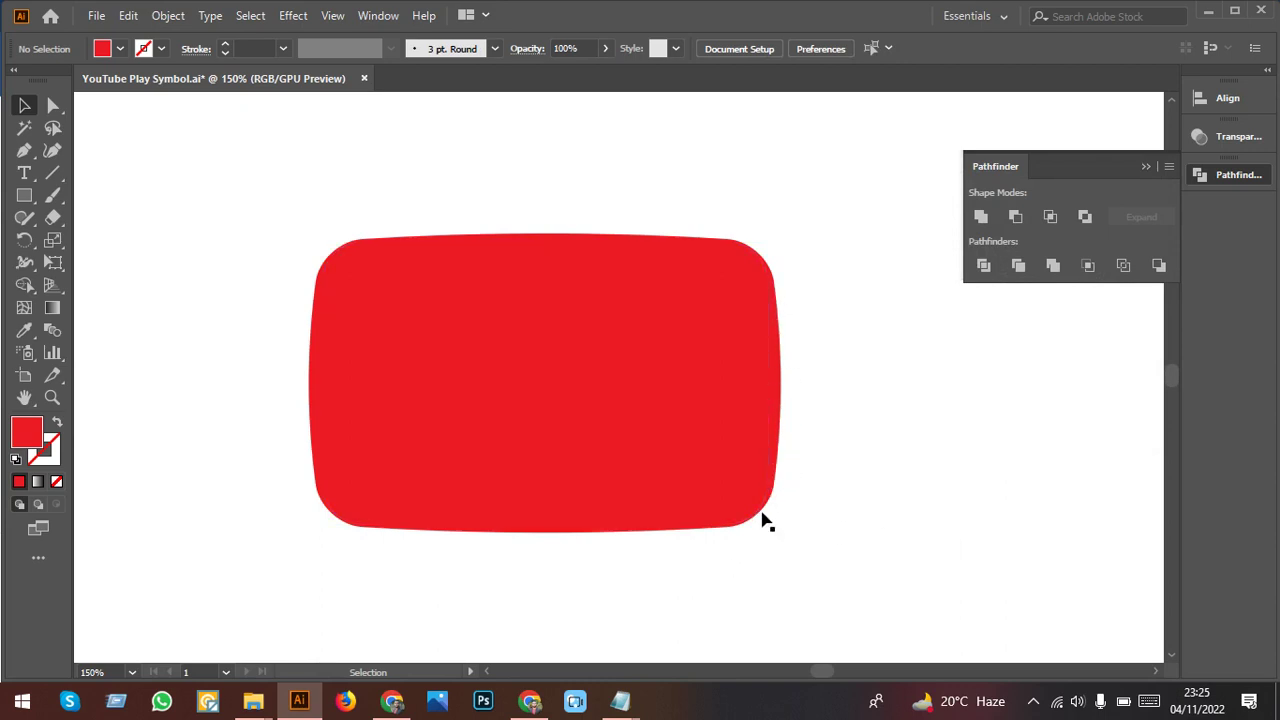
drag(846, 531, 634, 394)
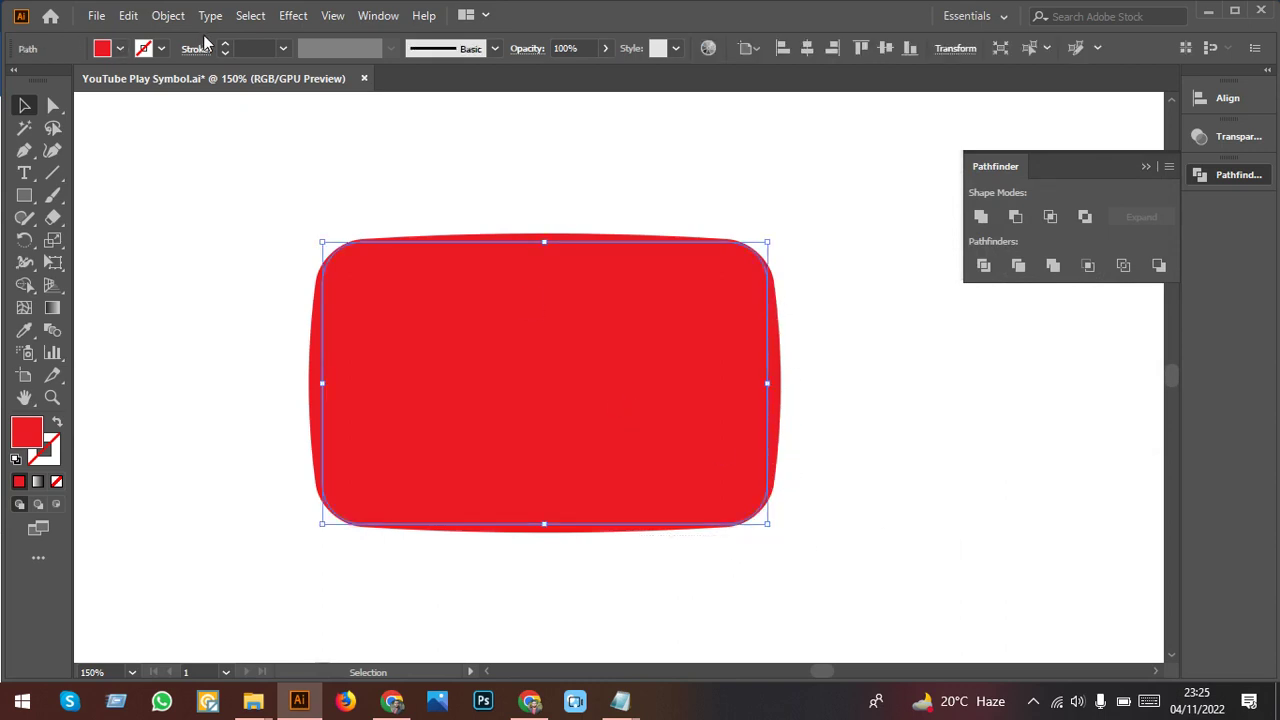
click(172, 16)
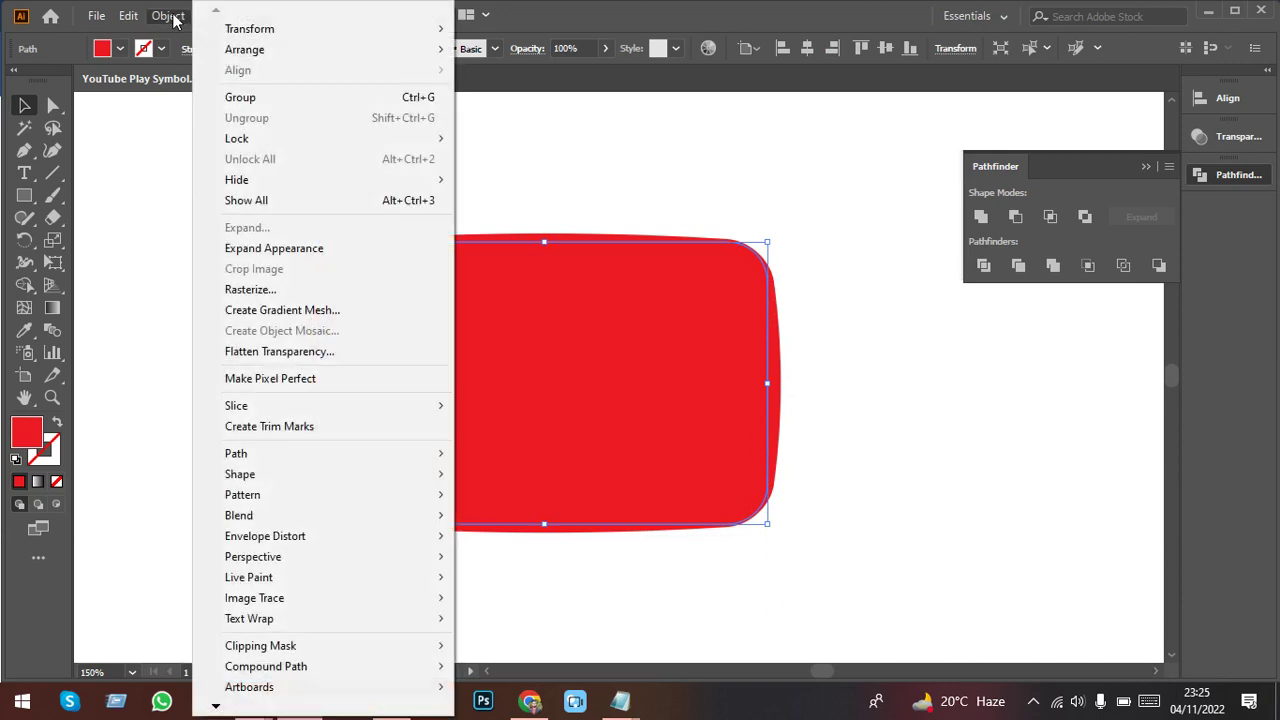
click(249, 251)
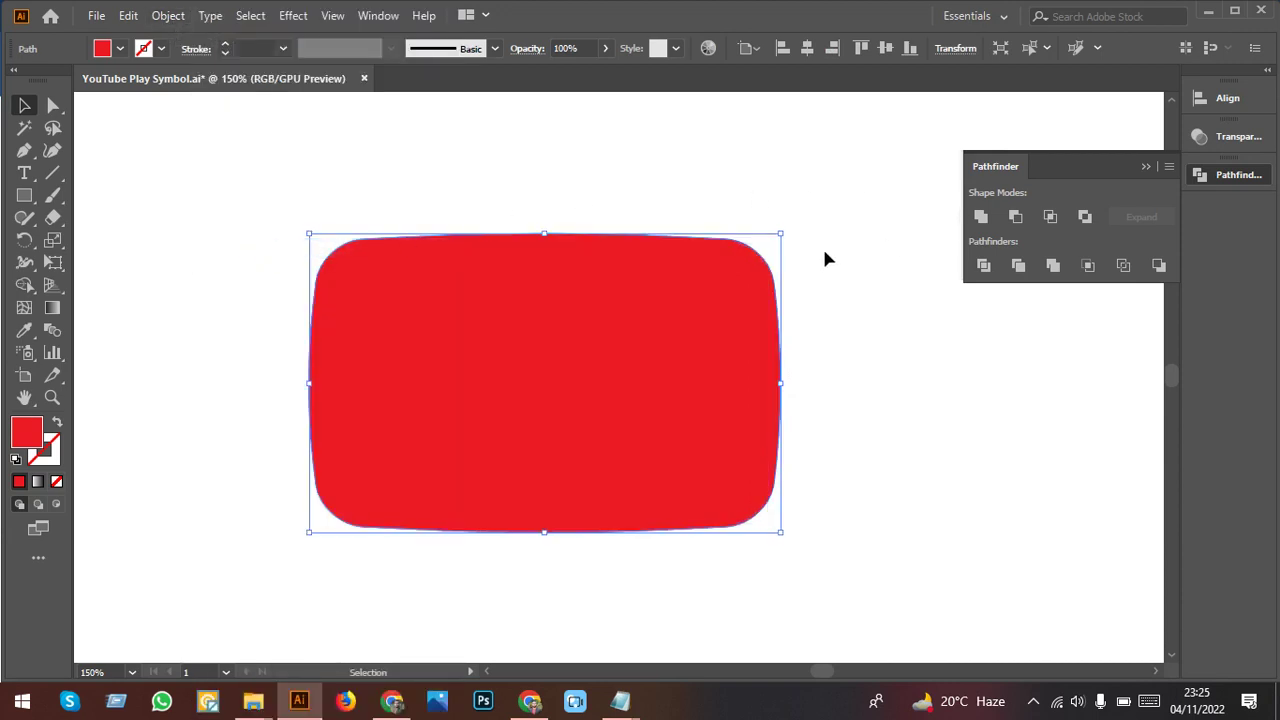
click(869, 212)
click(654, 443)
drag(683, 429, 683, 361)
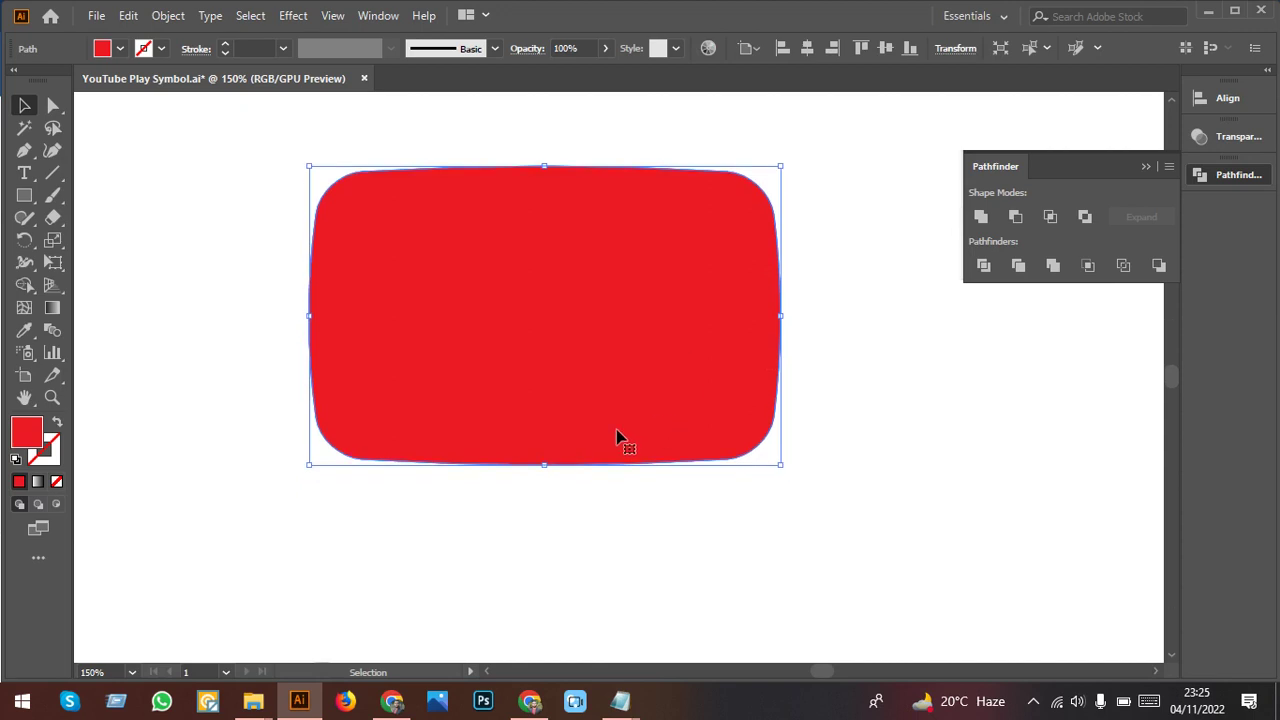
key(ctrl+shift+a)
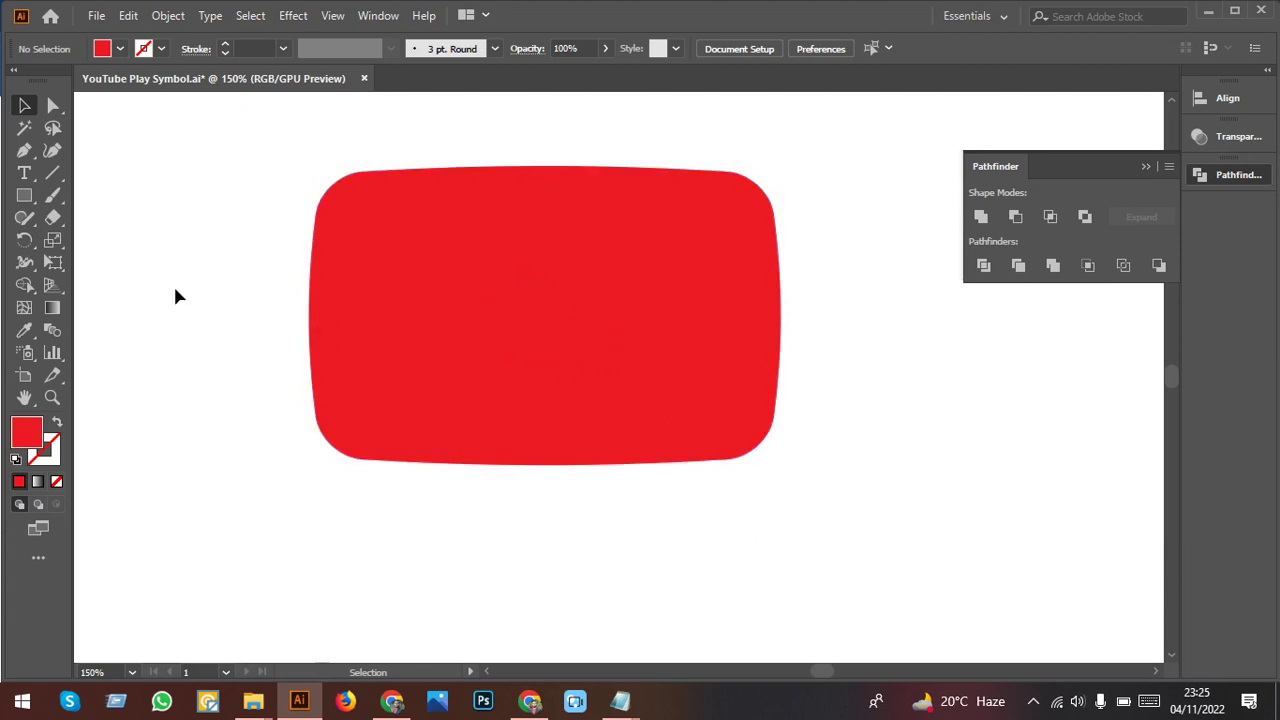
click(32, 200)
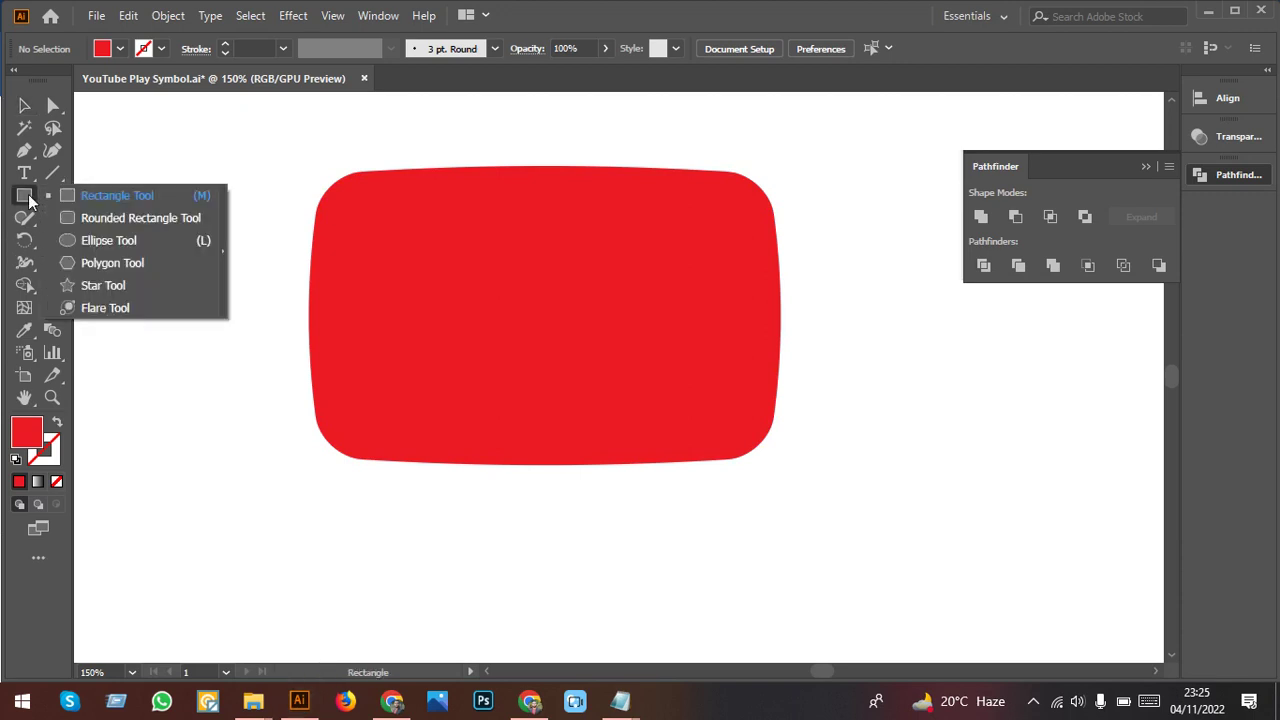
Step: Create a red three-point star triangle and move it left of the rounded rectangle
click(95, 286)
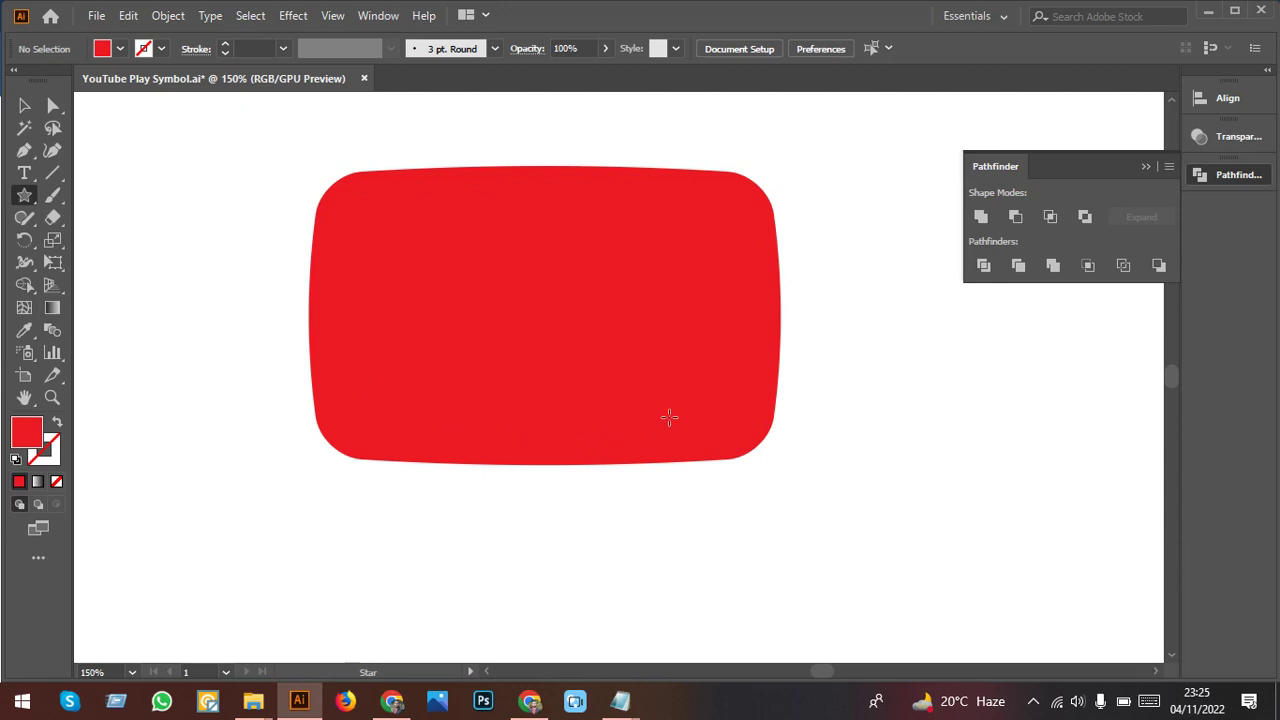
click(856, 354)
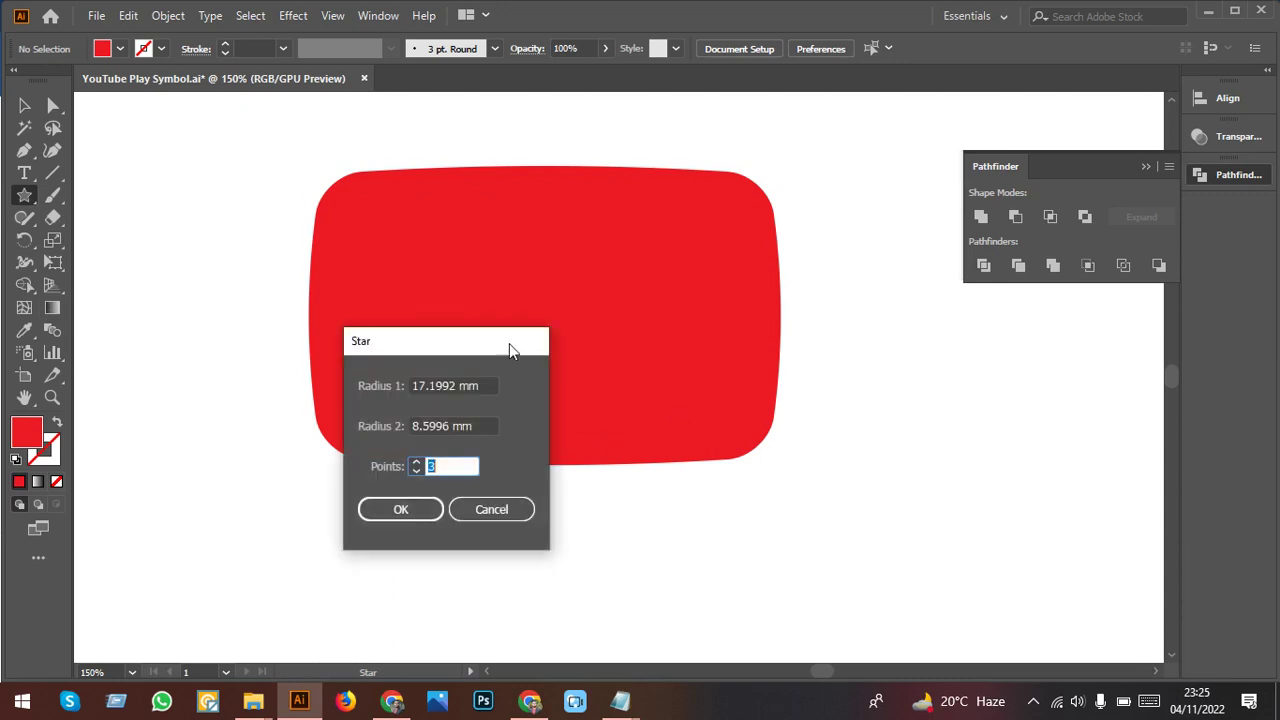
mouse_move(463, 341)
mouse_down()
mouse_move(277, 283)
mouse_move(221, 208)
mouse_move(185, 190)
mouse_up()
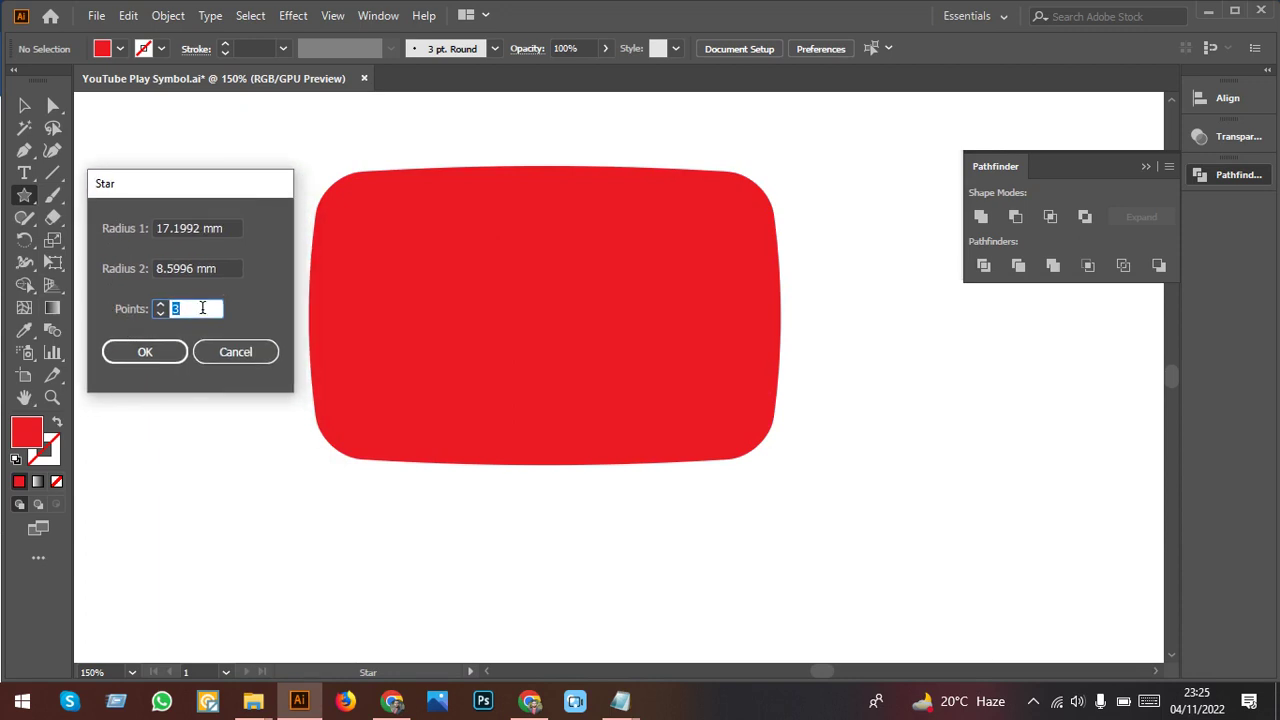
click(147, 350)
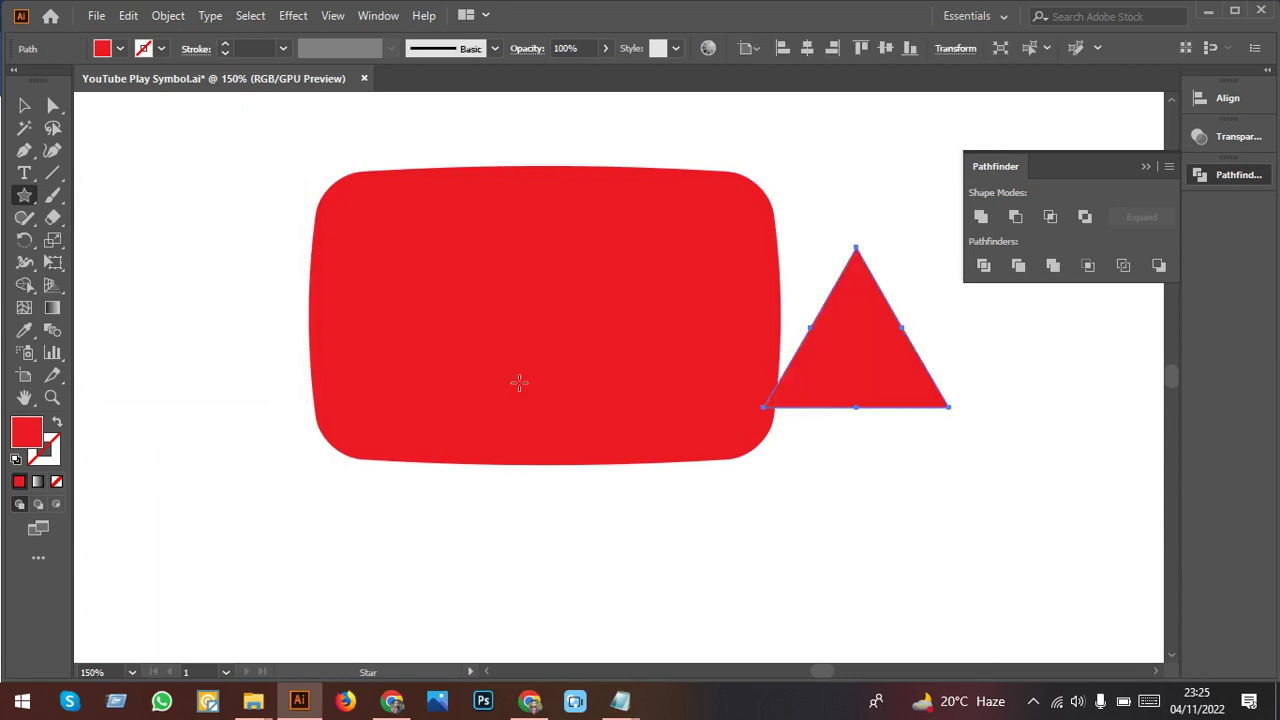
click(120, 48)
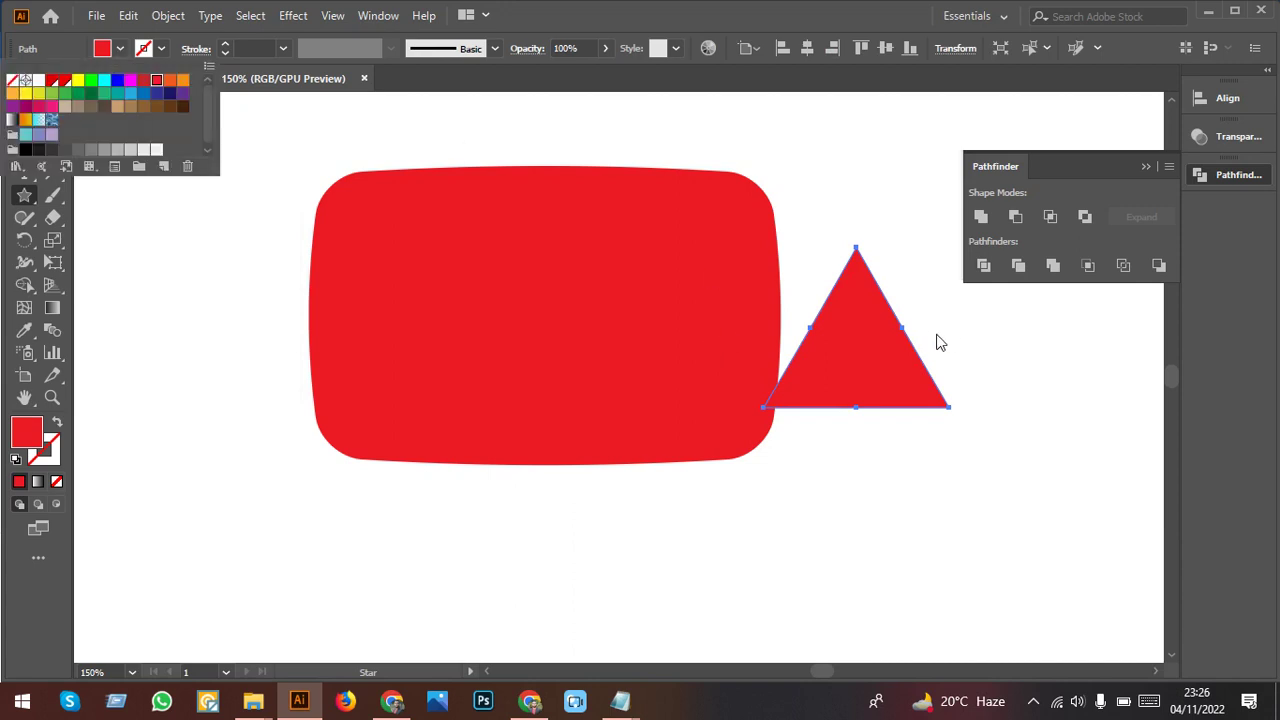
key(Escape)
key(v)
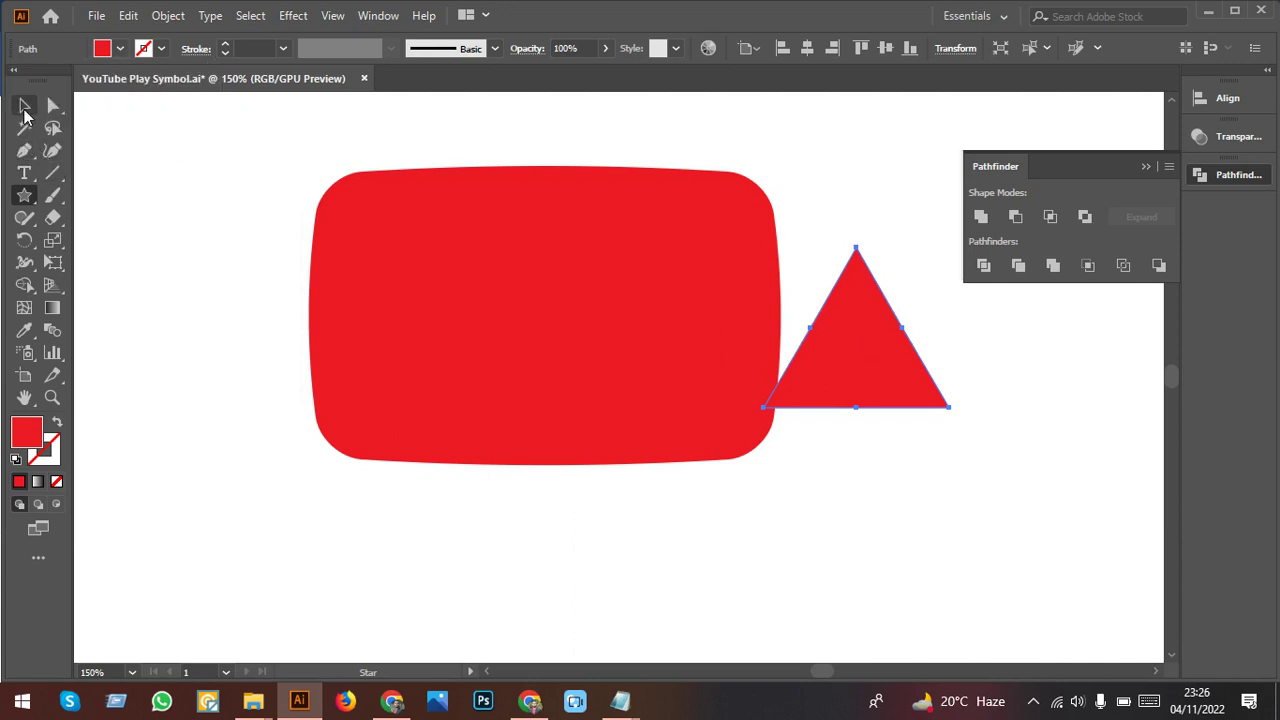
mouse_move(869, 381)
mouse_down()
mouse_move(344, 376)
mouse_move(245, 344)
mouse_up()
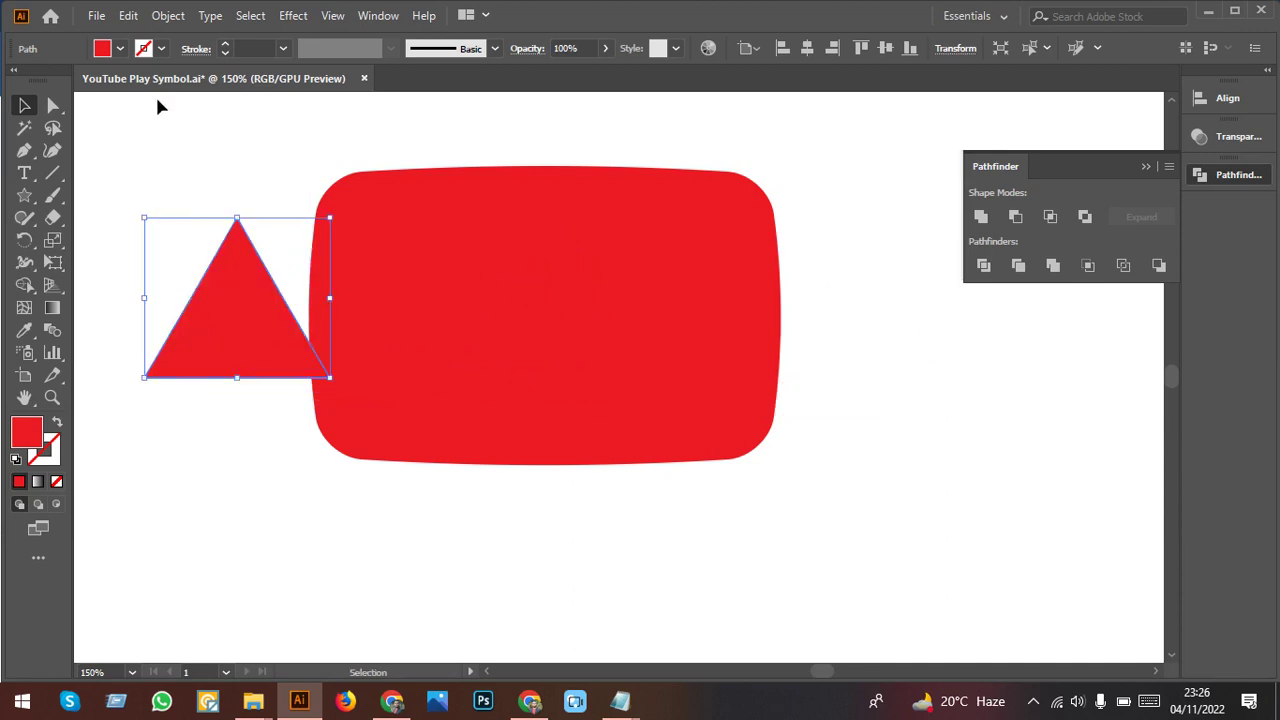
Step: Fill the triangle white and drag it onto the red shape
click(120, 48)
click(156, 149)
key(Escape)
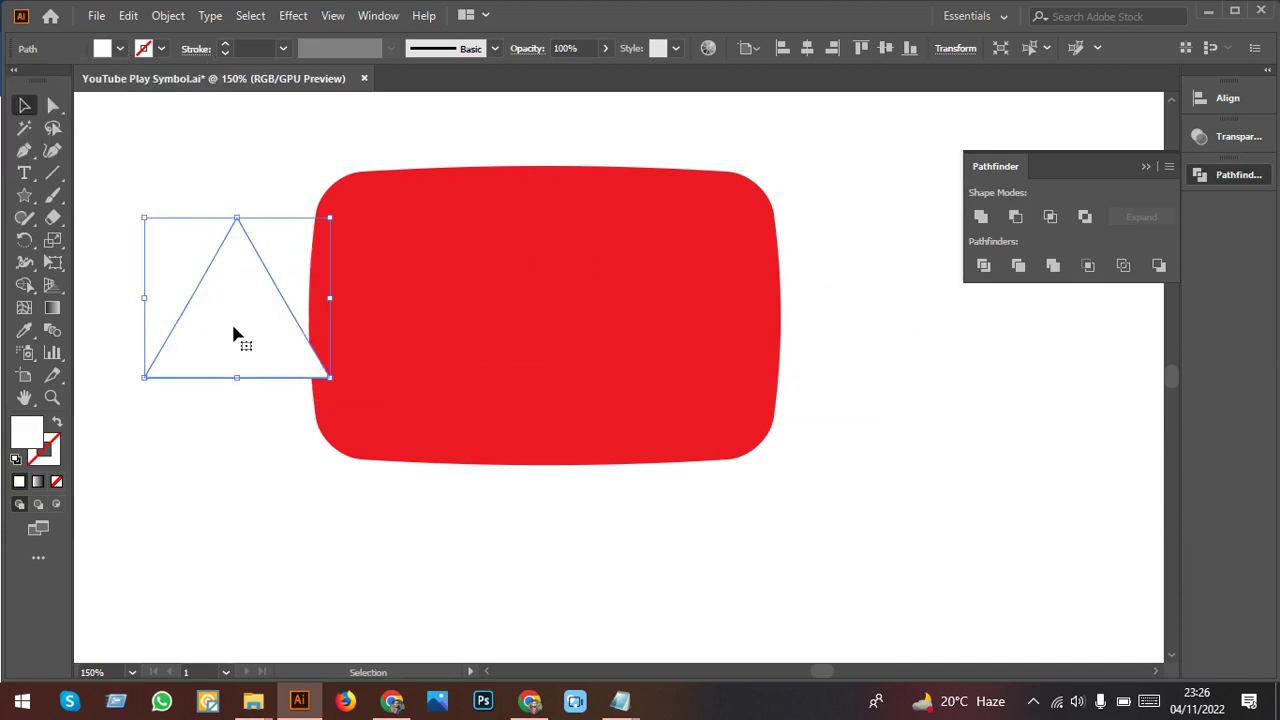
drag(235, 337, 543, 366)
Step: Rotate the white triangle 270° so it points right like a play button
click(630, 505)
drag(700, 506, 471, 349)
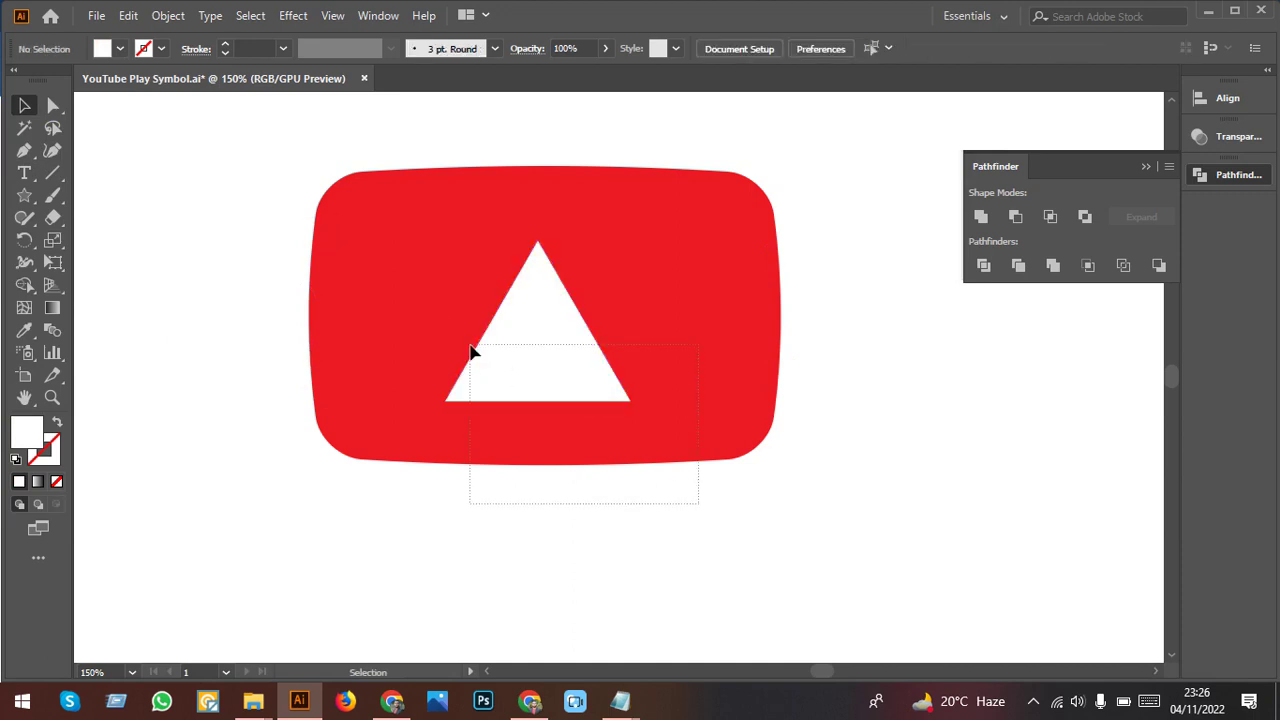
click(650, 560)
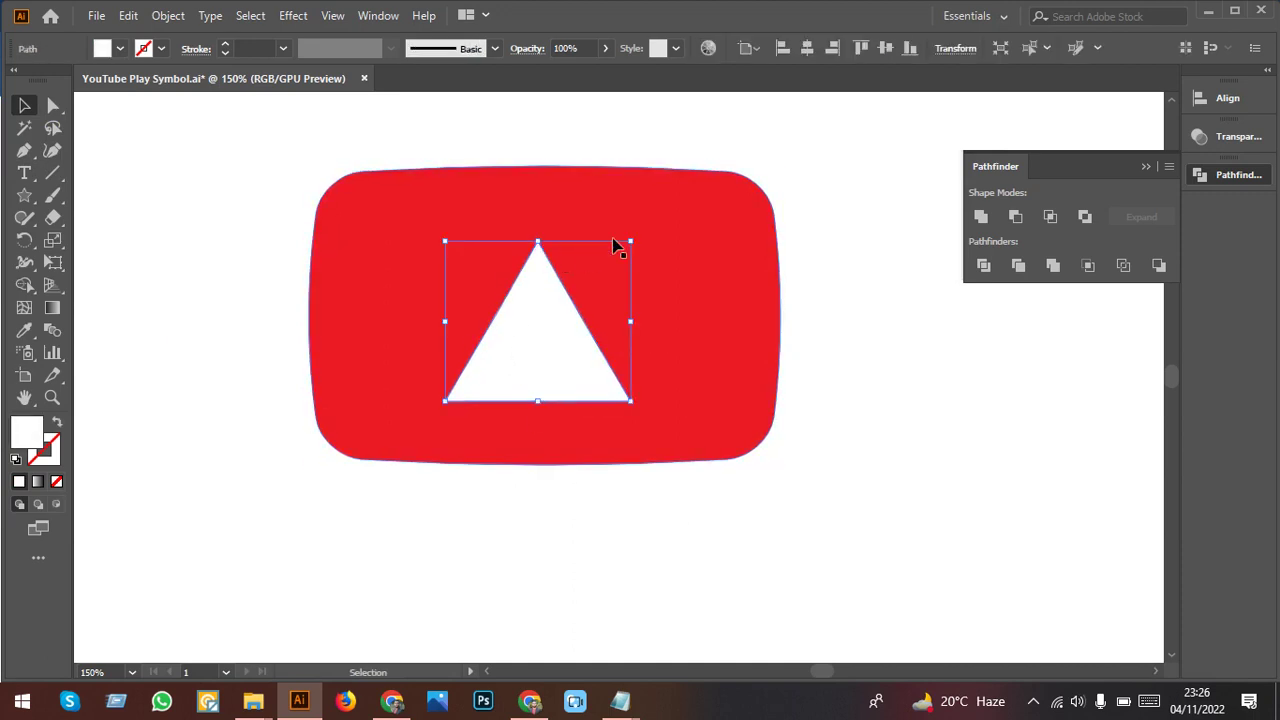
mouse_move(640, 238)
mouse_down()
mouse_move(648, 378)
mouse_move(635, 430)
mouse_up()
drag(703, 489, 481, 342)
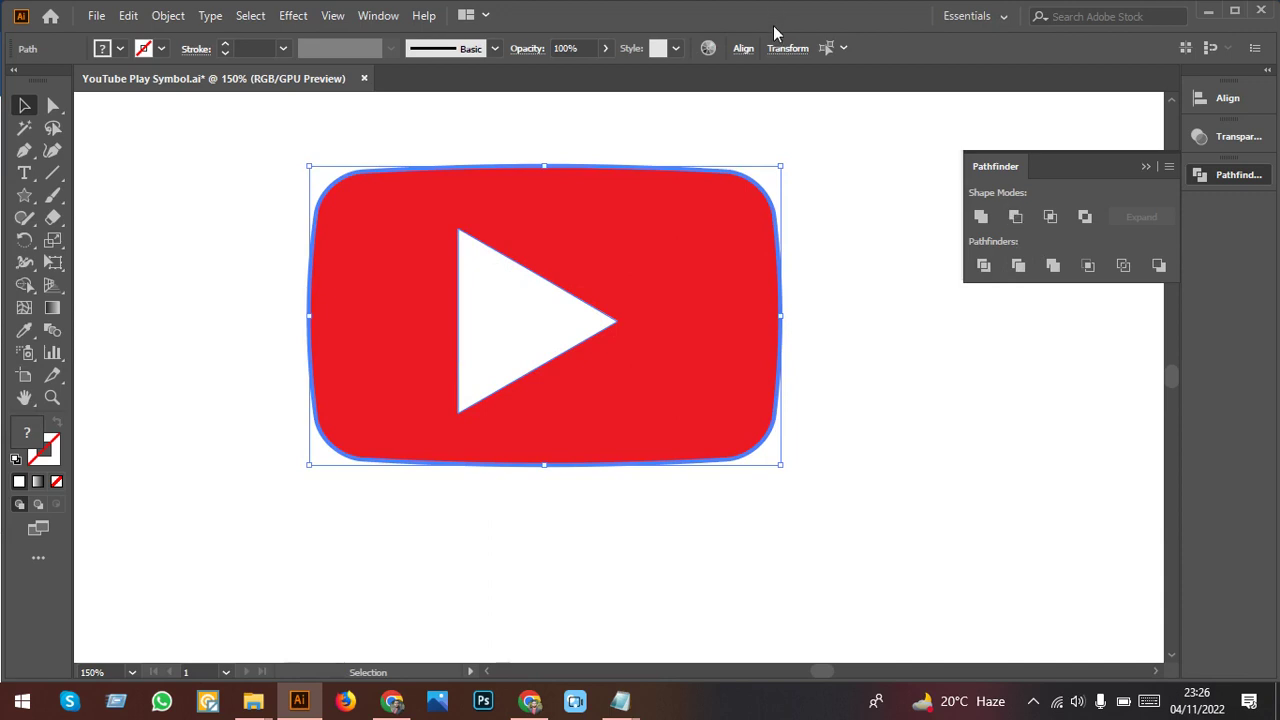
Step: Apply Horizontal and Vertical Align Center to both shapes, then select the whole play icon
click(1228, 100)
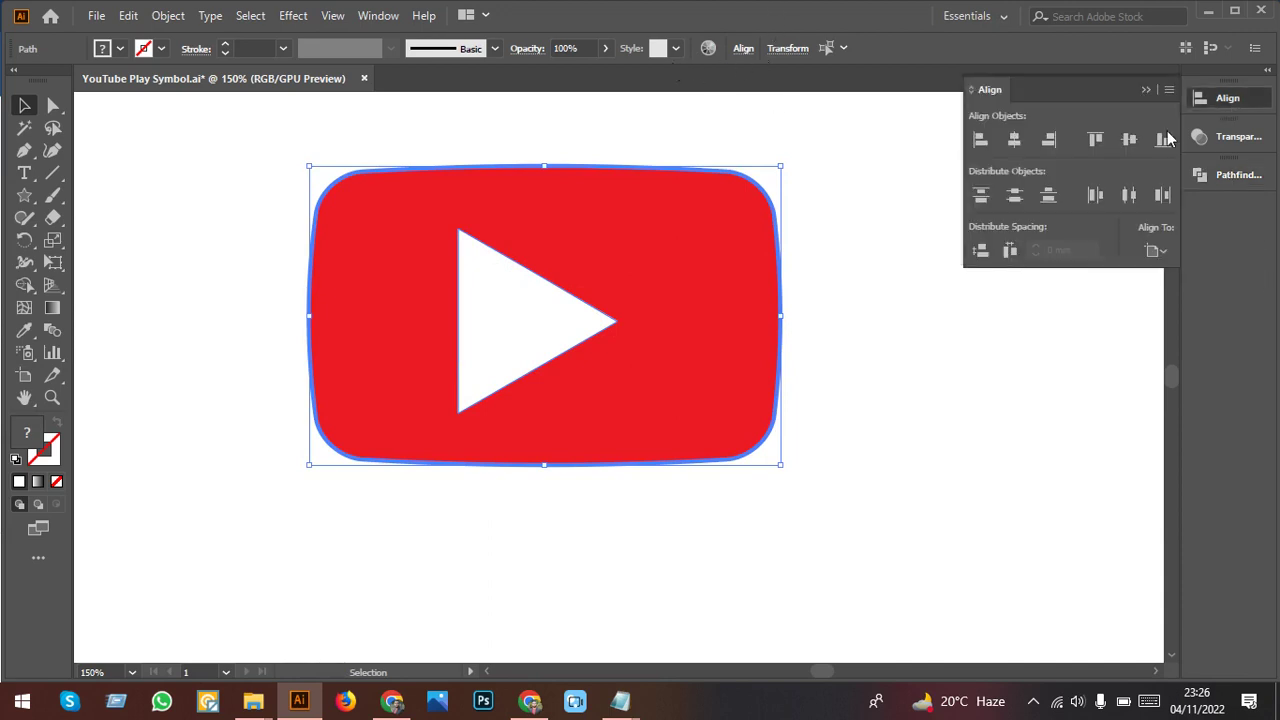
click(378, 16)
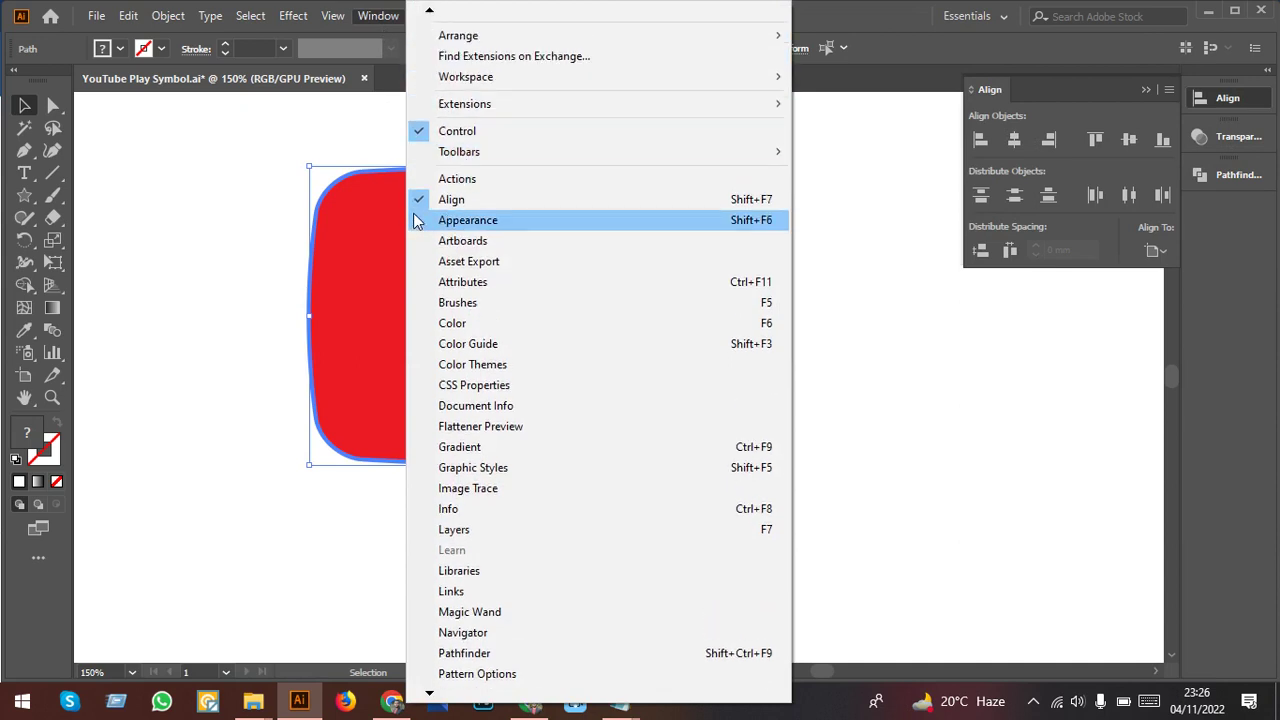
click(896, 373)
drag(863, 429, 484, 310)
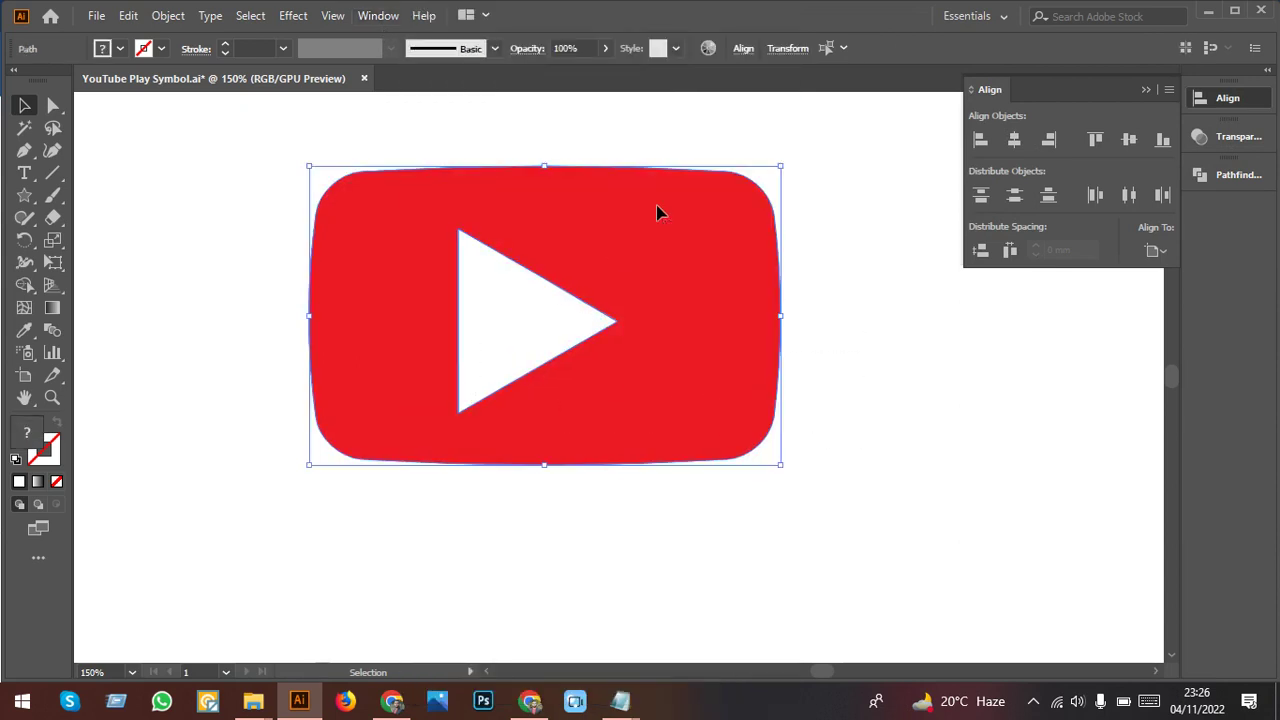
click(1014, 140)
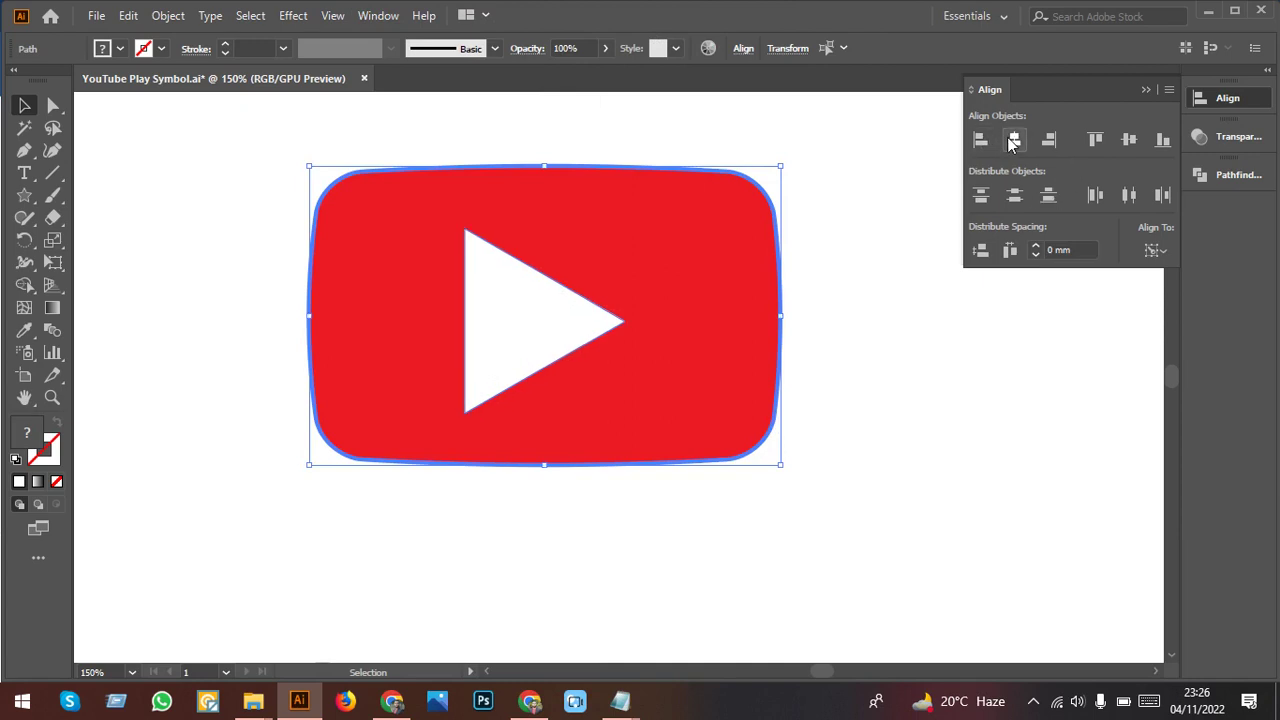
click(1131, 142)
click(900, 452)
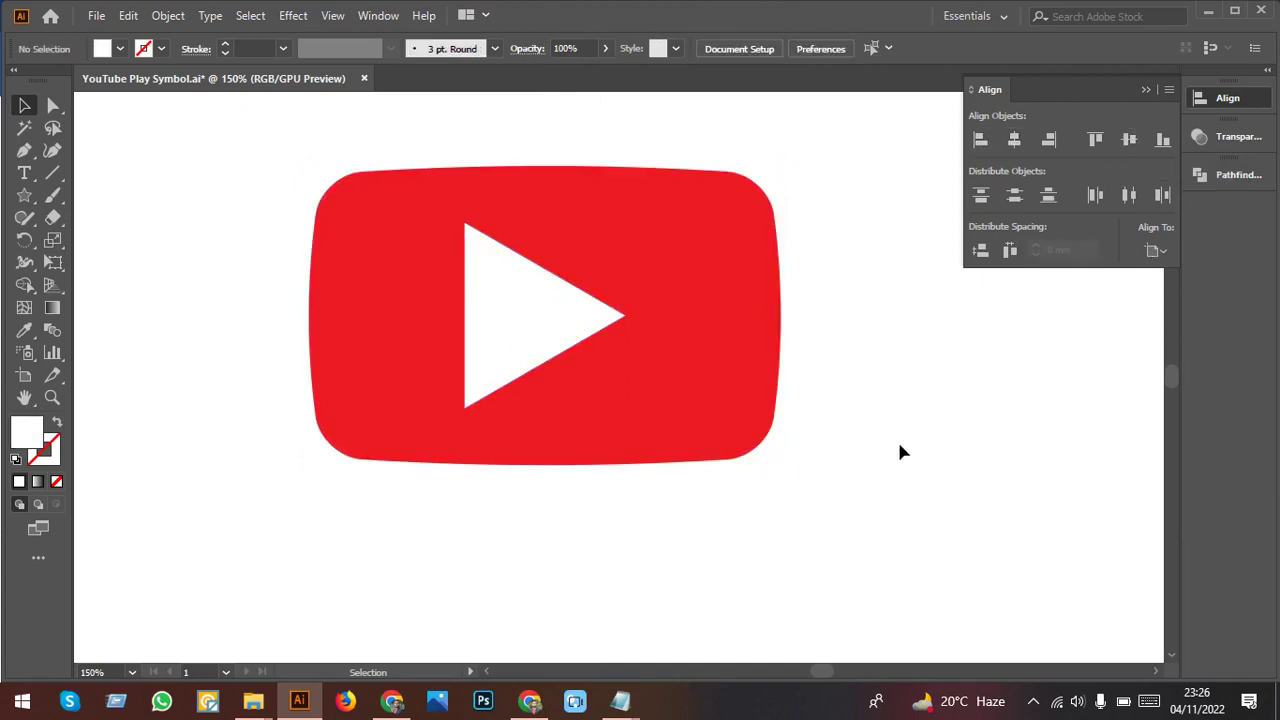
drag(885, 469, 403, 278)
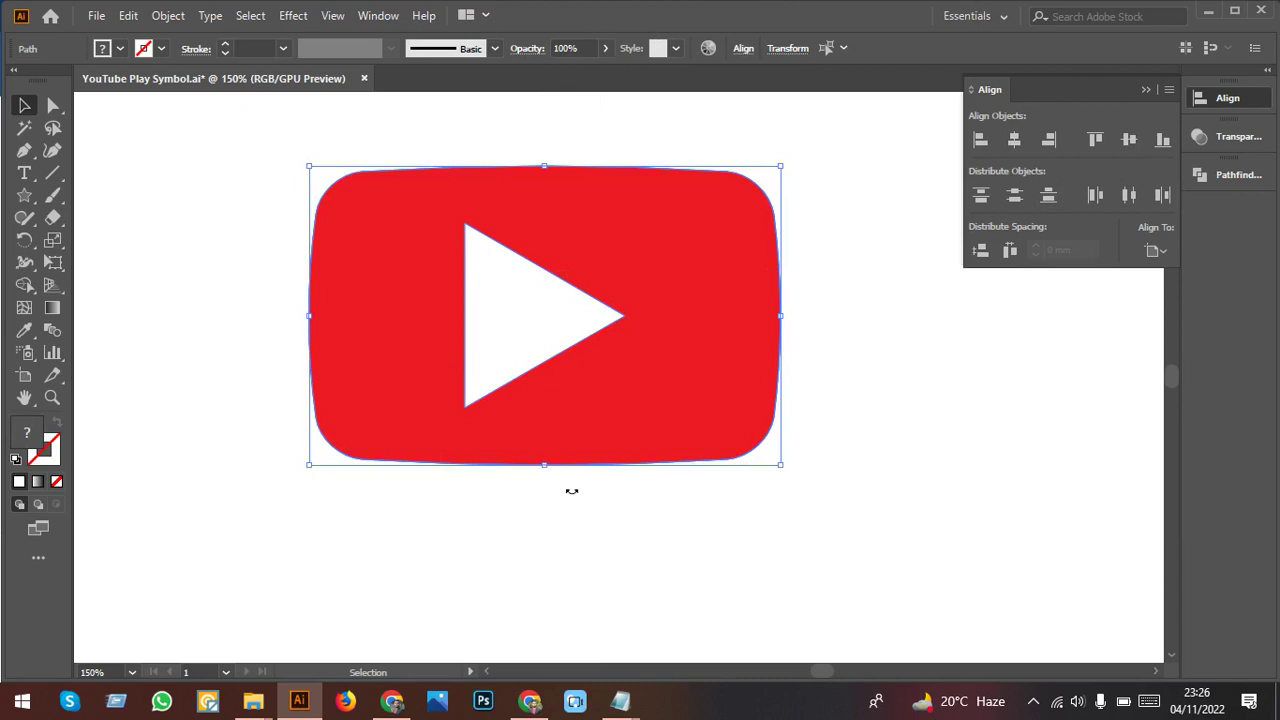
Step: Drag a copy of the play icon to the right, then select the left icon's white triangle
scroll(537, 500, down, 2)
drag(539, 465, 775, 462)
scroll(700, 545, up, 2)
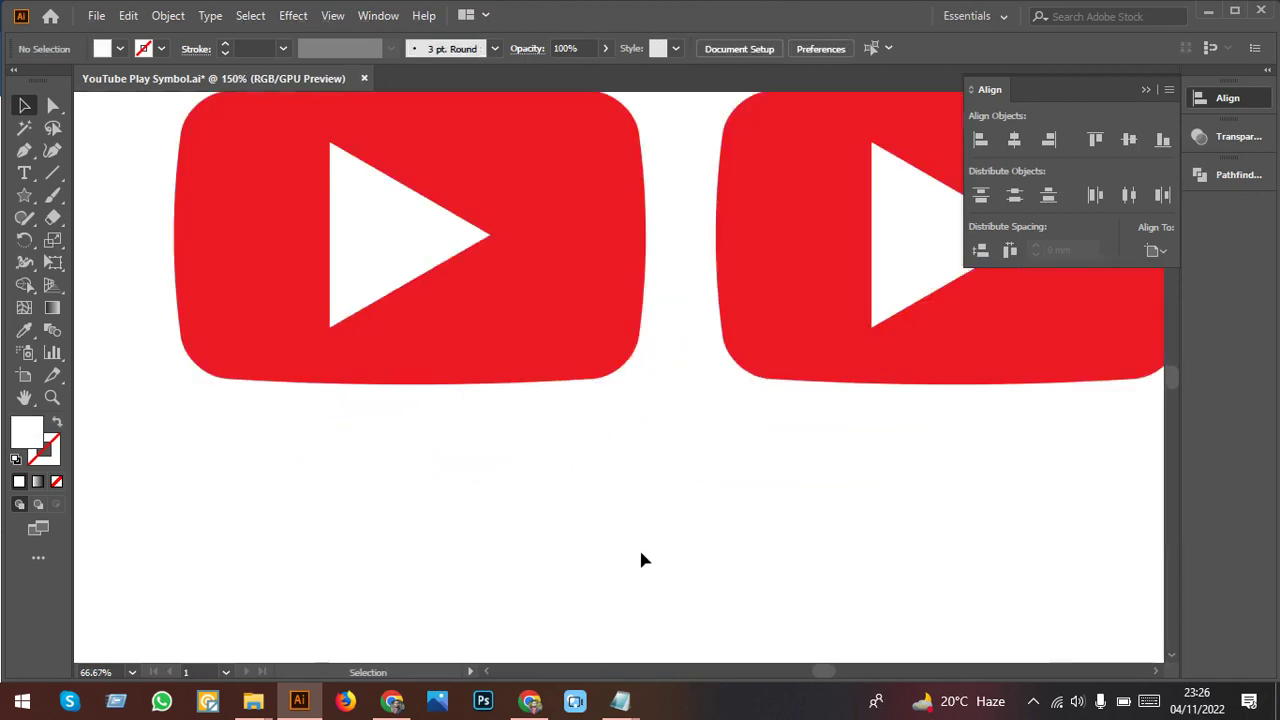
scroll(639, 547, up, 1)
scroll(623, 543, down, 1)
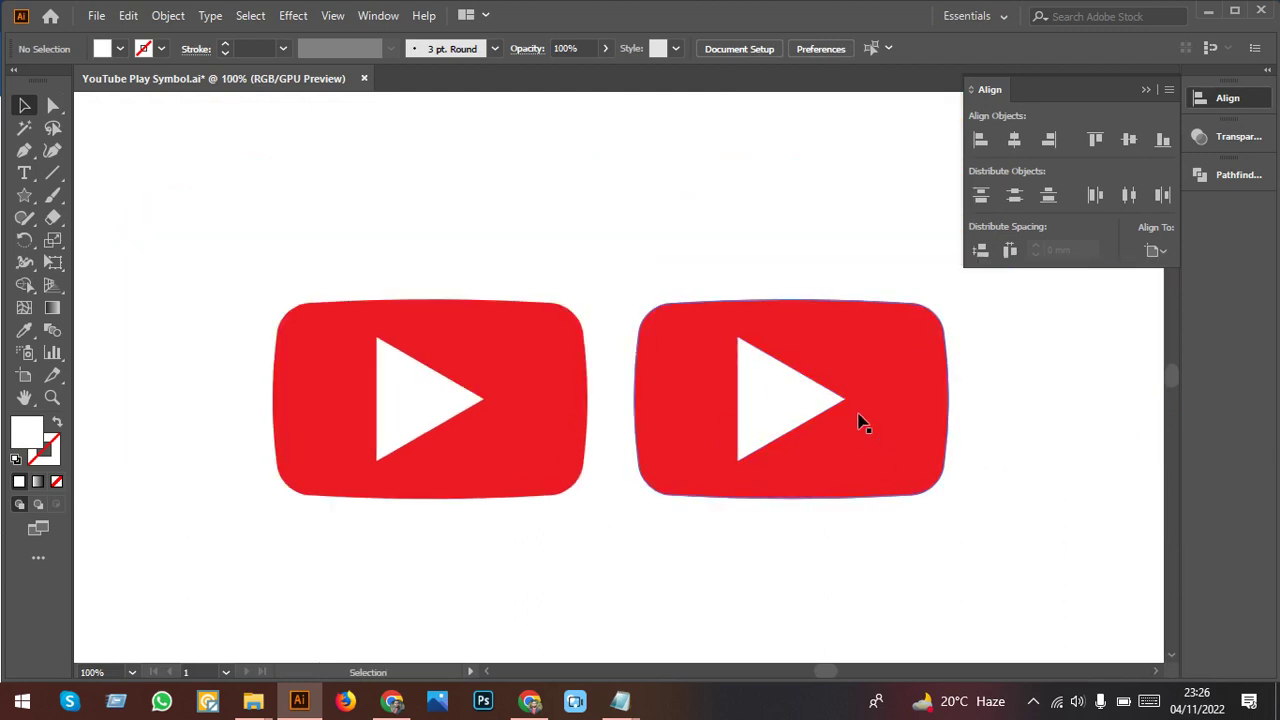
scroll(449, 500, up, 1)
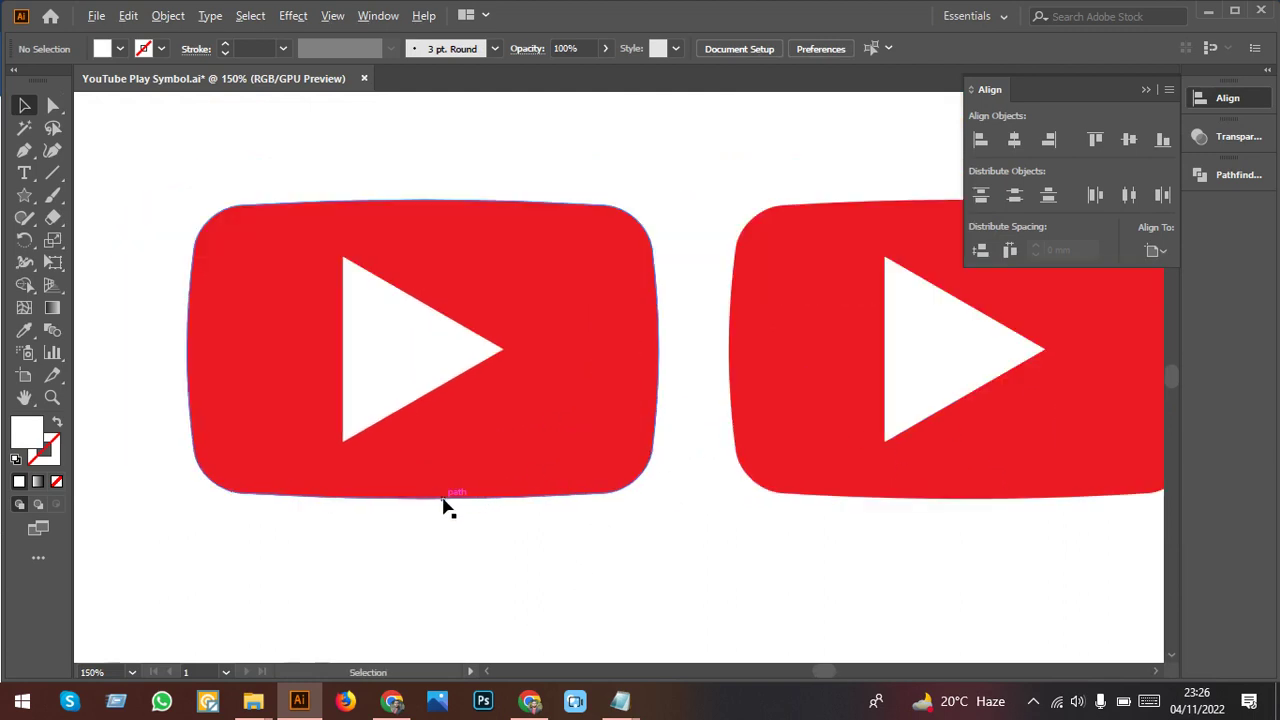
click(416, 371)
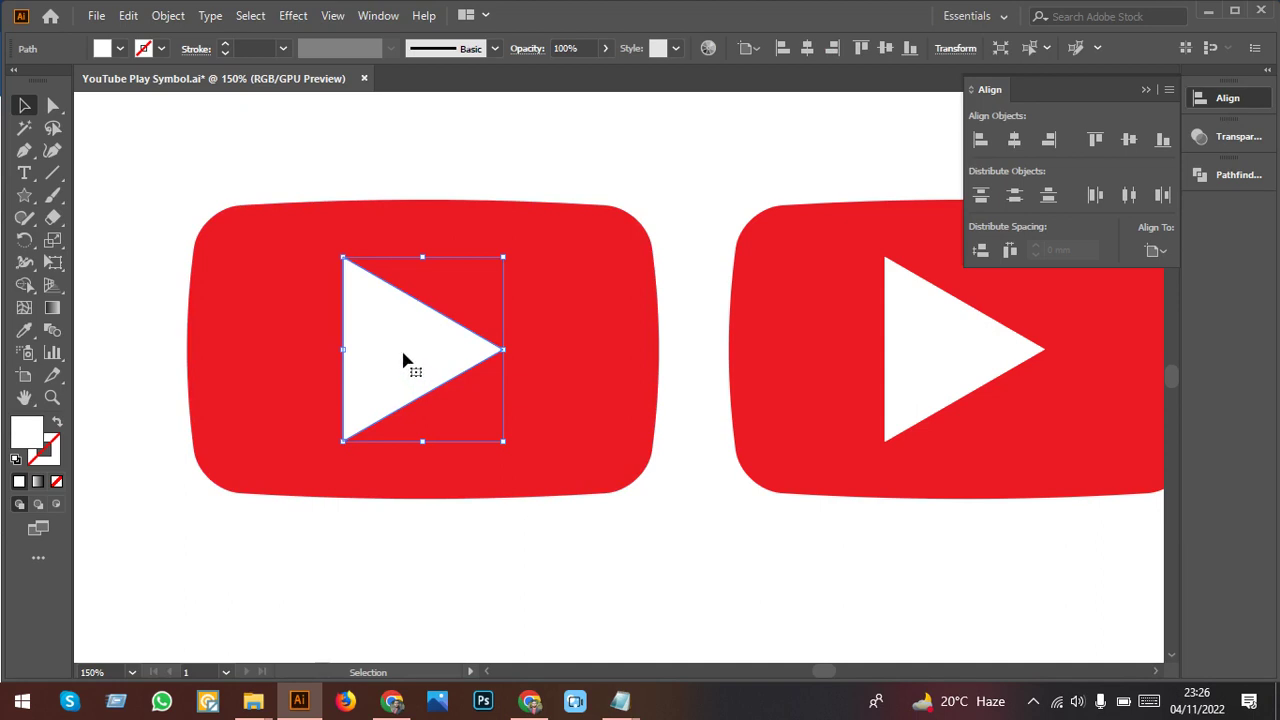
Step: Apply a Gaussian Blur with a 1-pixel radius to the white triangle, checked with Preview
click(309, 22)
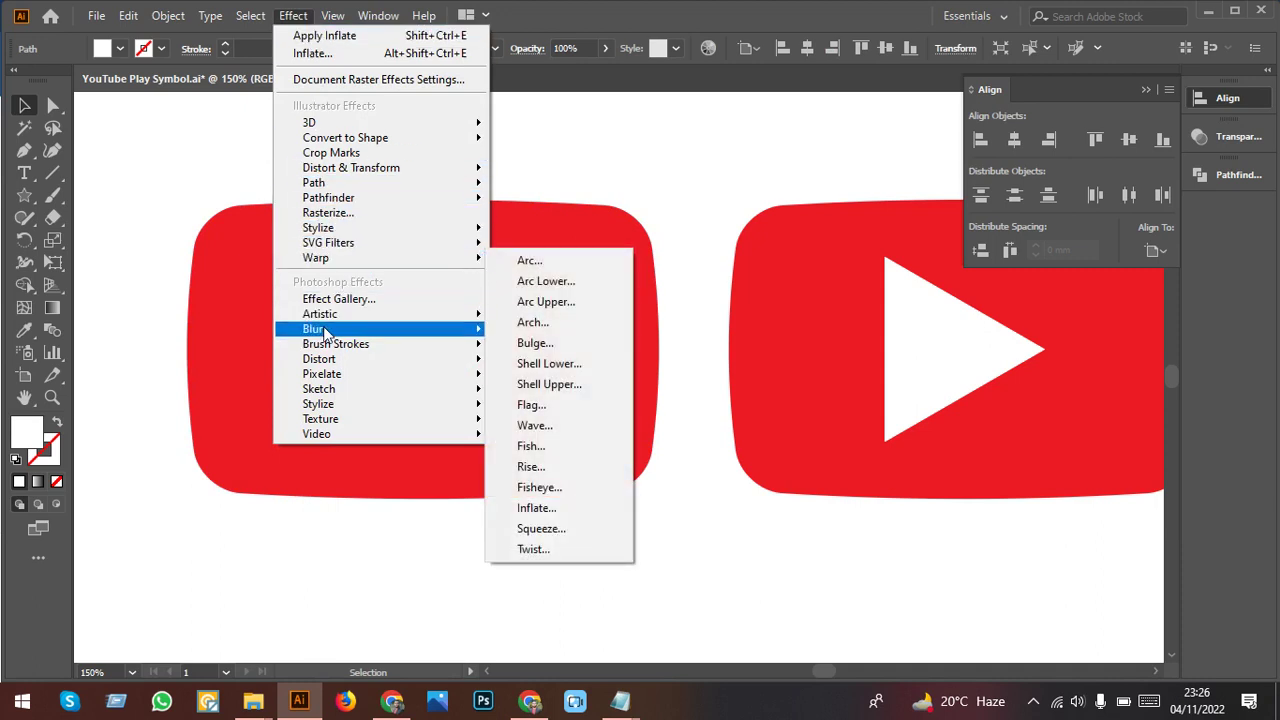
mouse_move(380, 329)
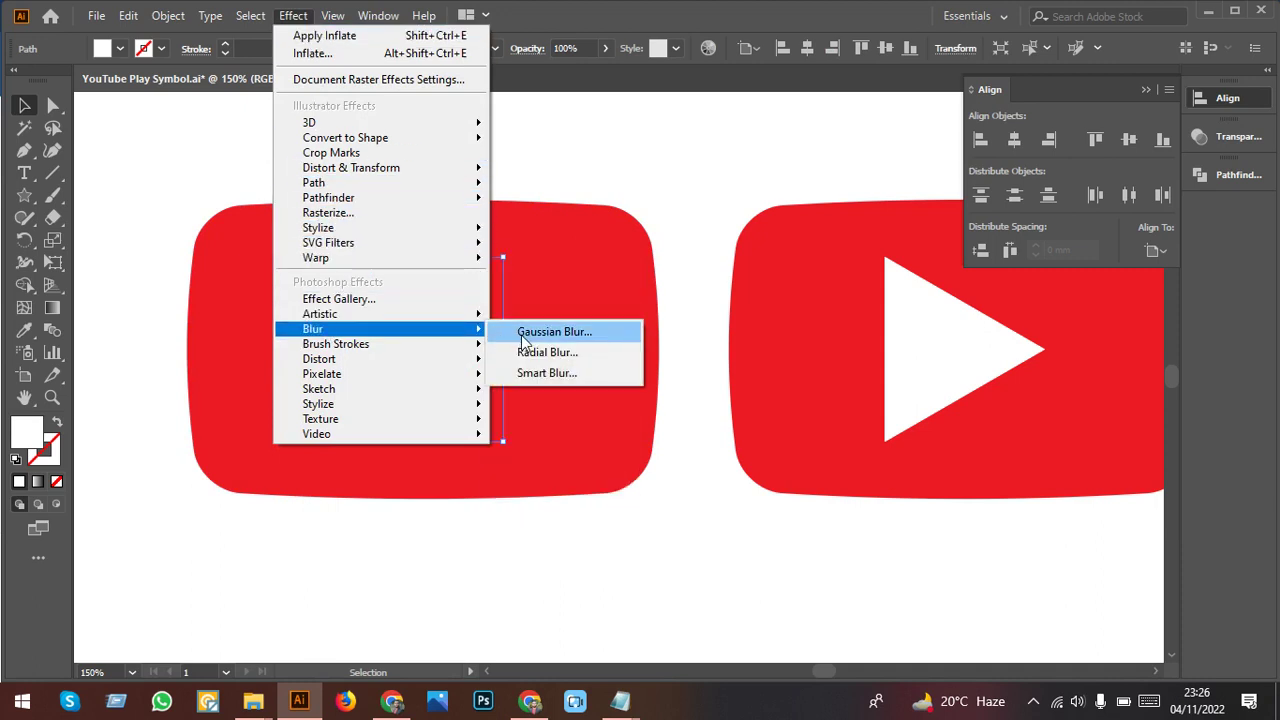
click(535, 338)
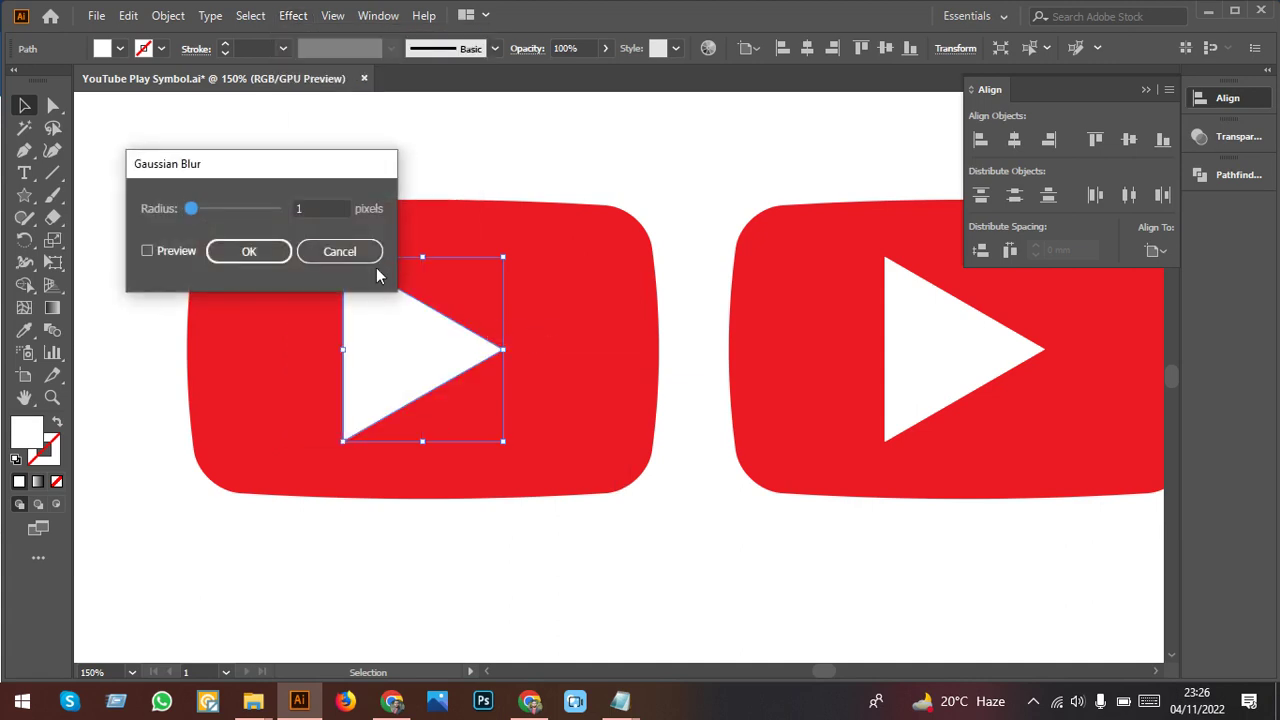
drag(321, 162, 630, 117)
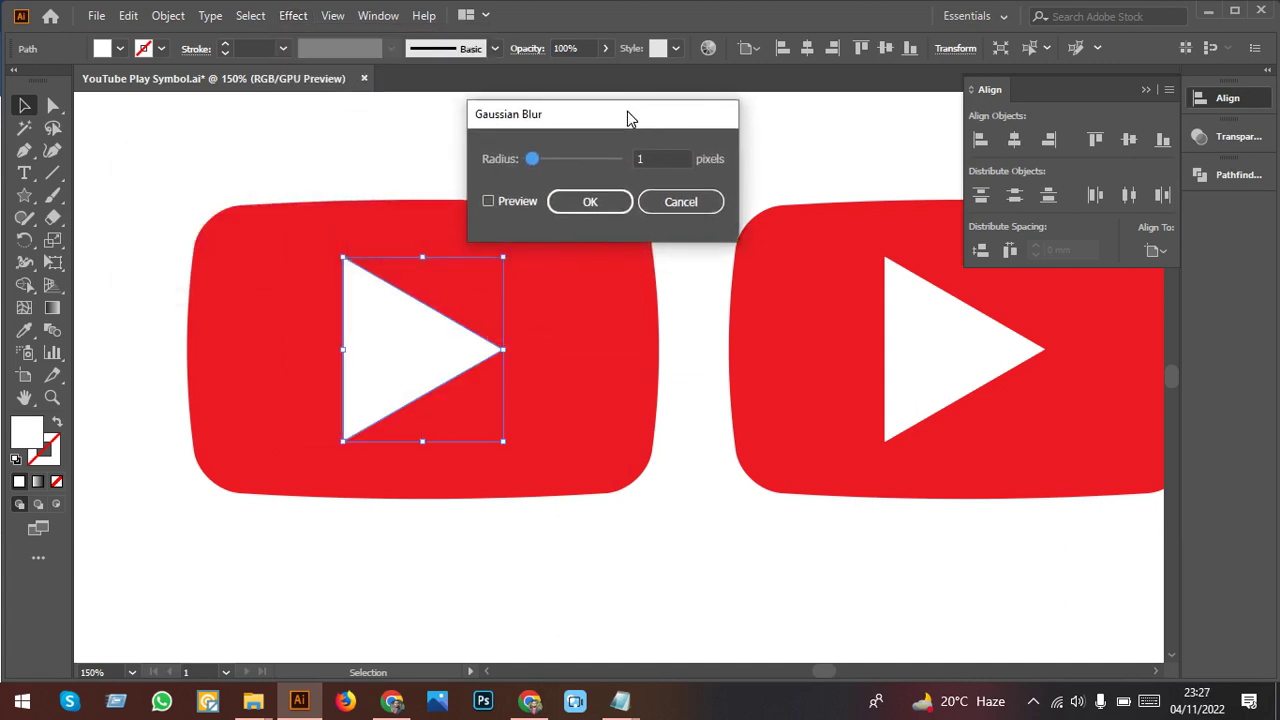
click(513, 201)
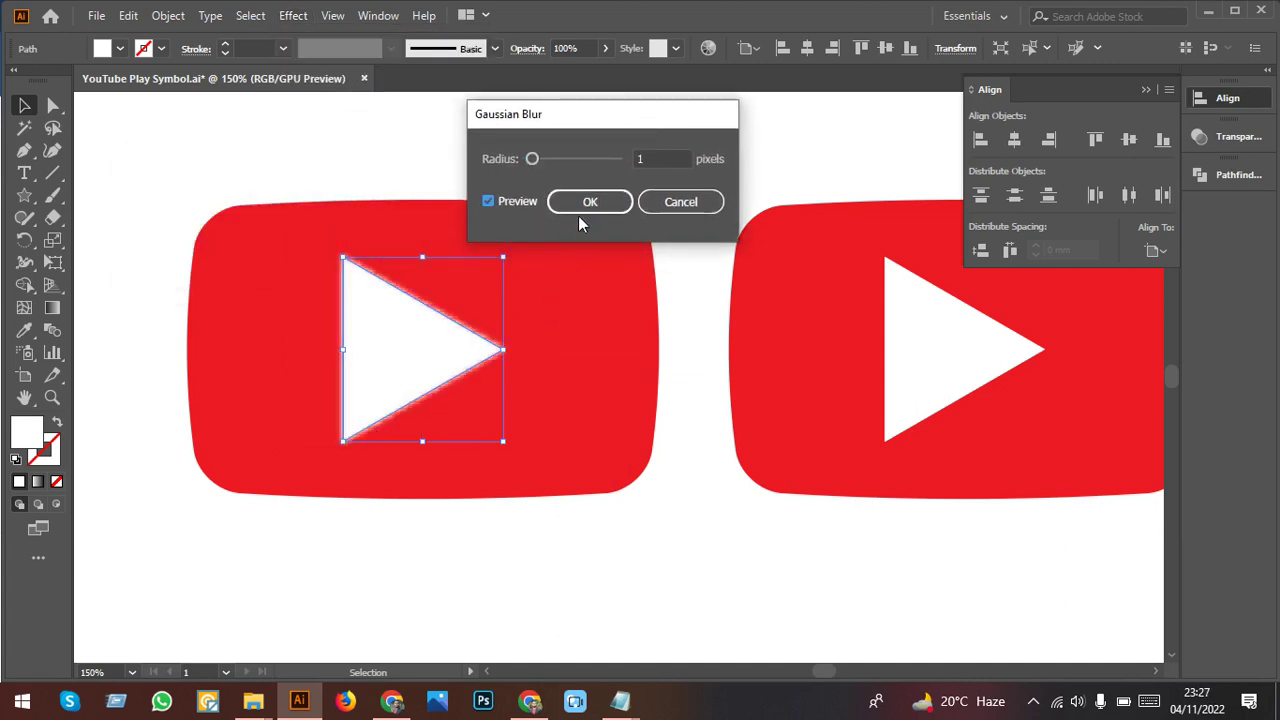
drag(533, 160, 541, 160)
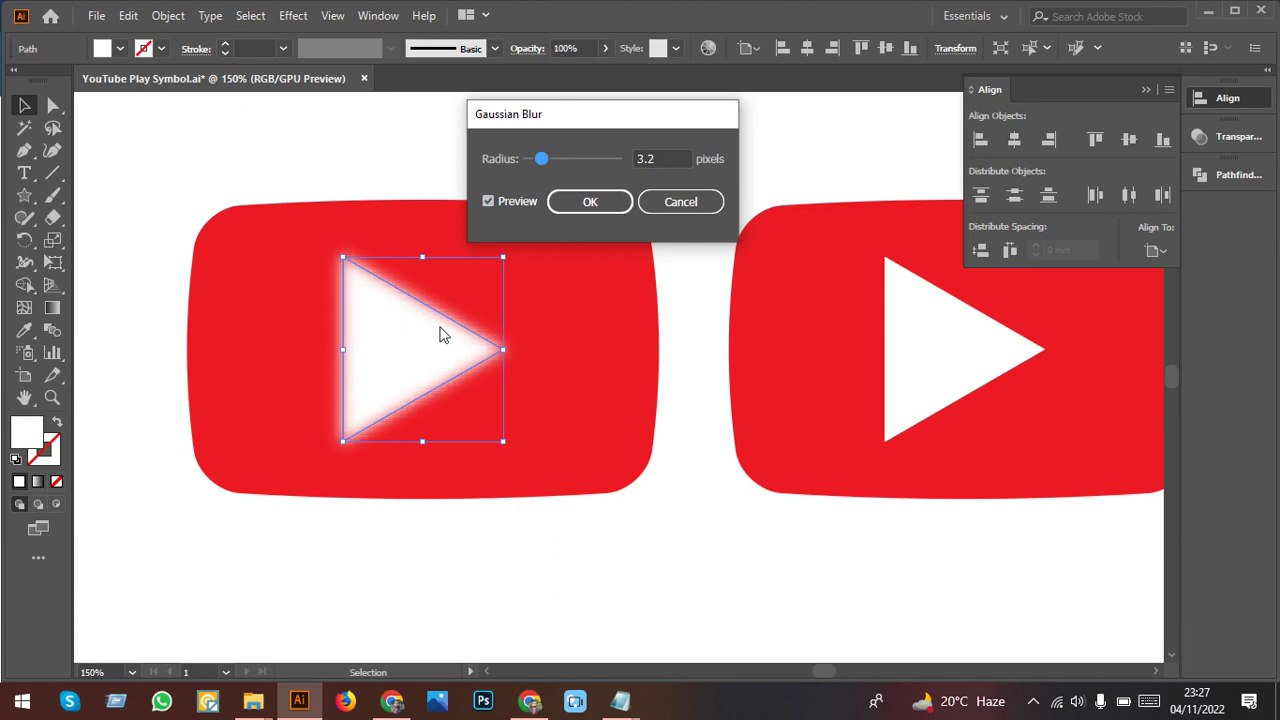
double_click(658, 158)
text(2)
key(Down)
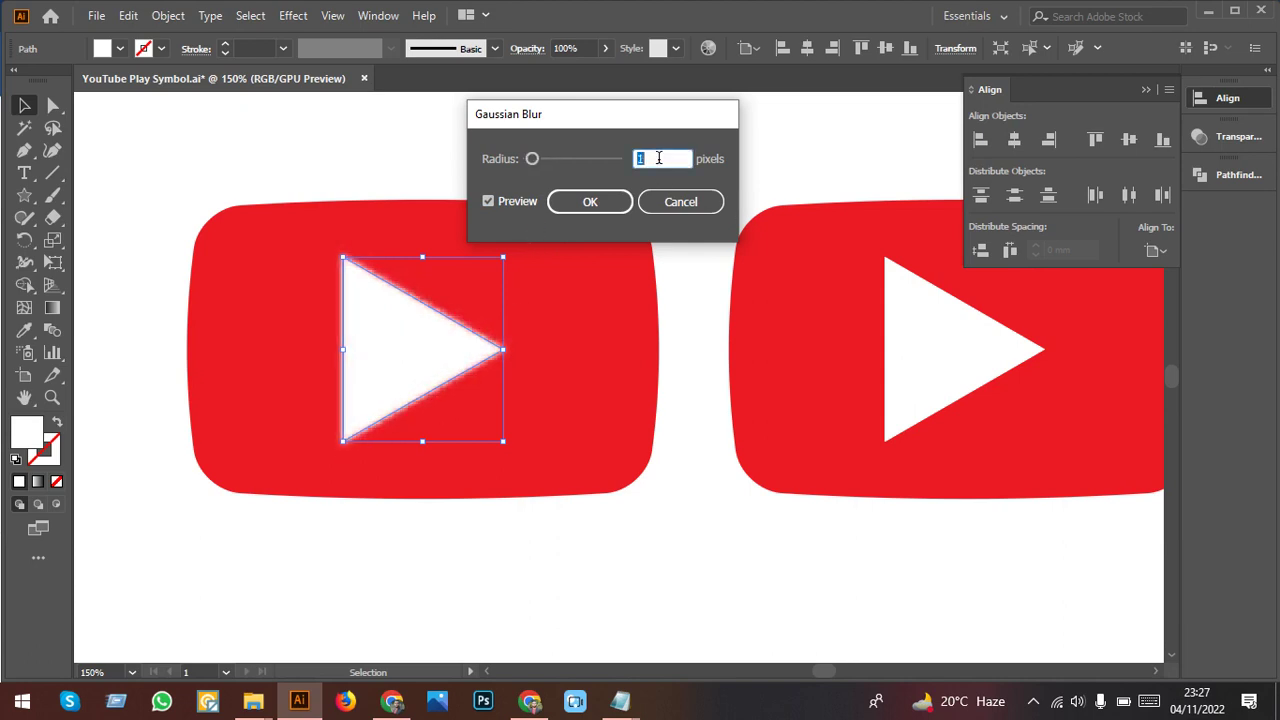
click(588, 203)
Step: Move the blurred play icon off the artboard to the right
click(510, 155)
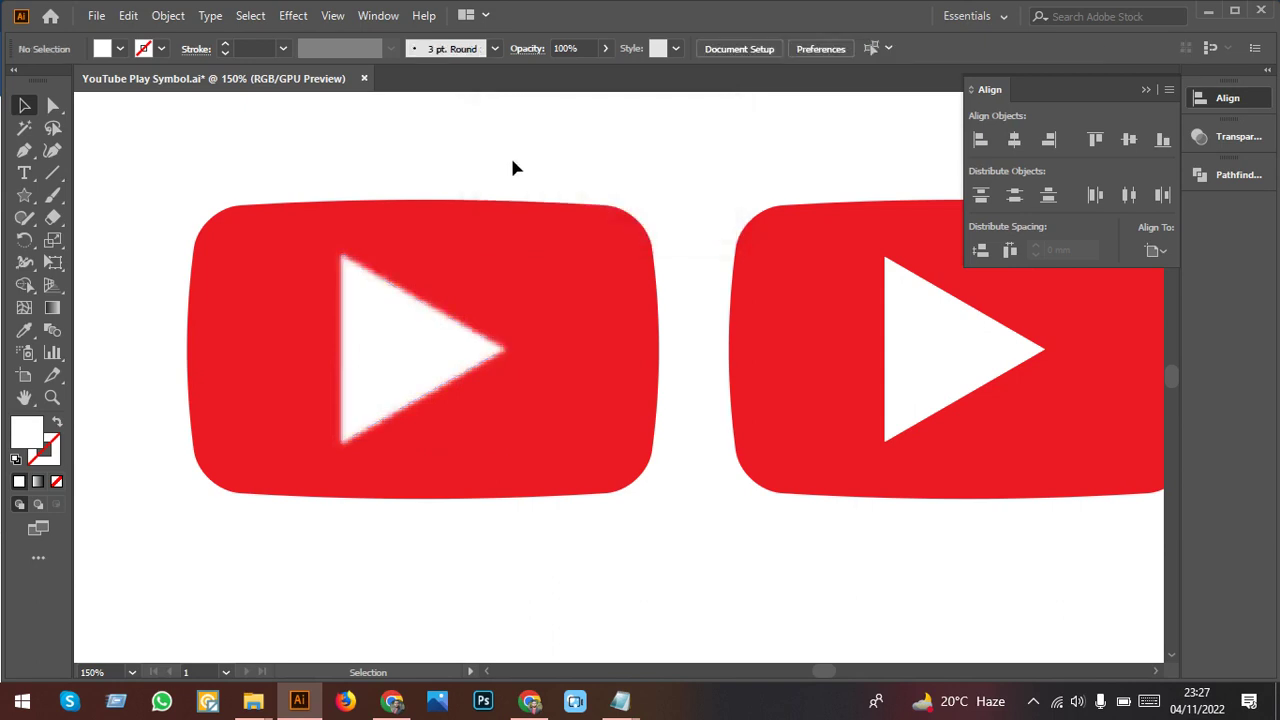
scroll(391, 434, up, 2)
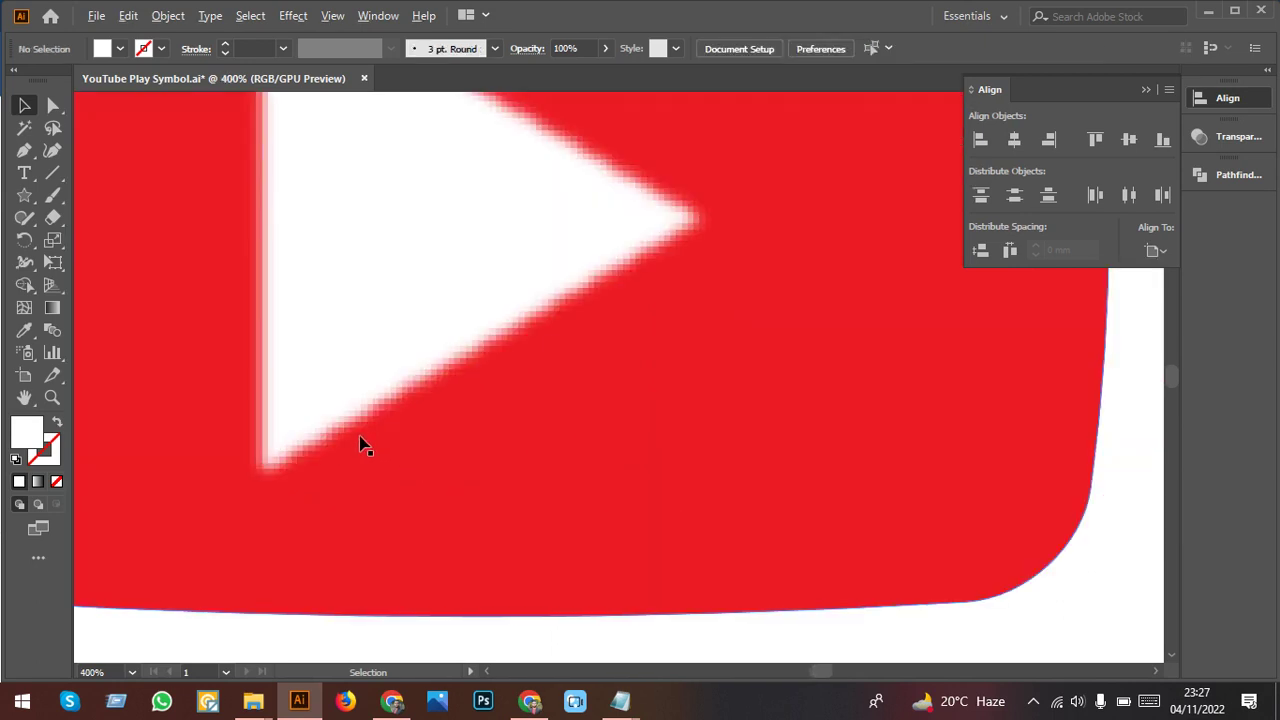
scroll(363, 443, up, 2)
scroll(541, 300, down, 3)
scroll(543, 294, down, 2)
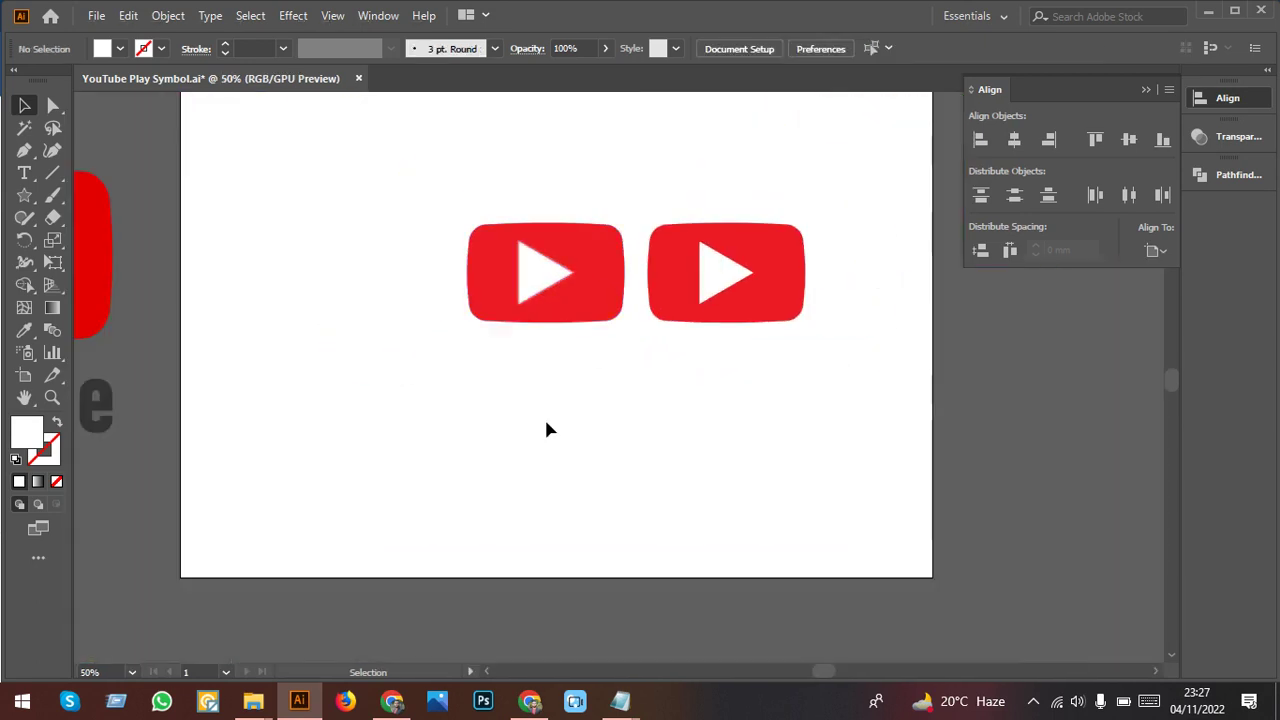
scroll(509, 457, up, 1)
scroll(506, 366, up, 1)
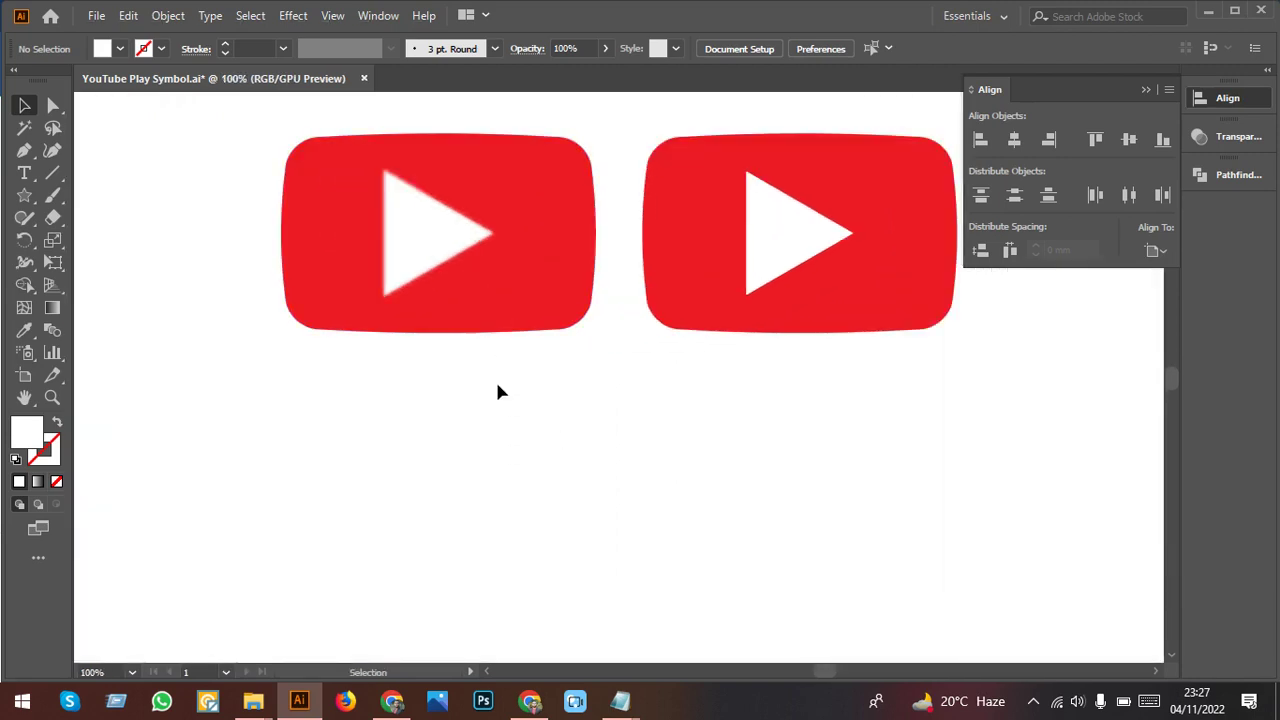
click(533, 335)
scroll(533, 335, down, 2)
scroll(508, 320, down, 1)
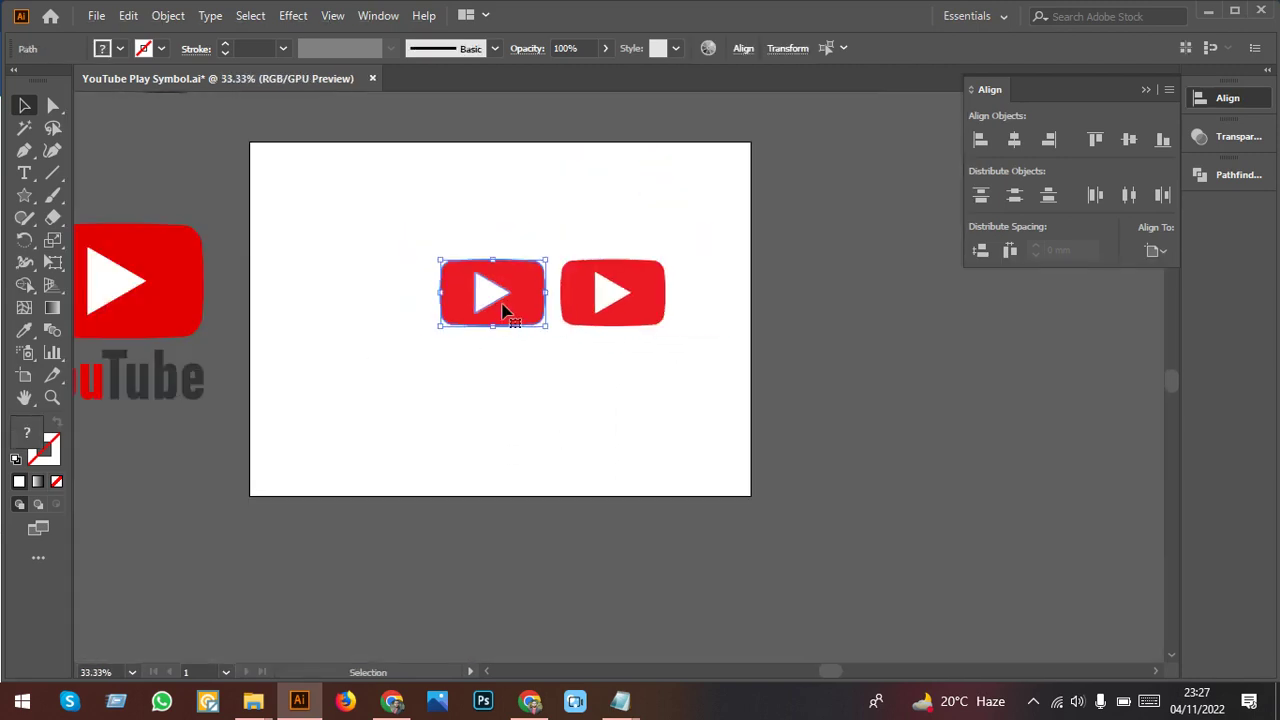
drag(506, 310, 903, 383)
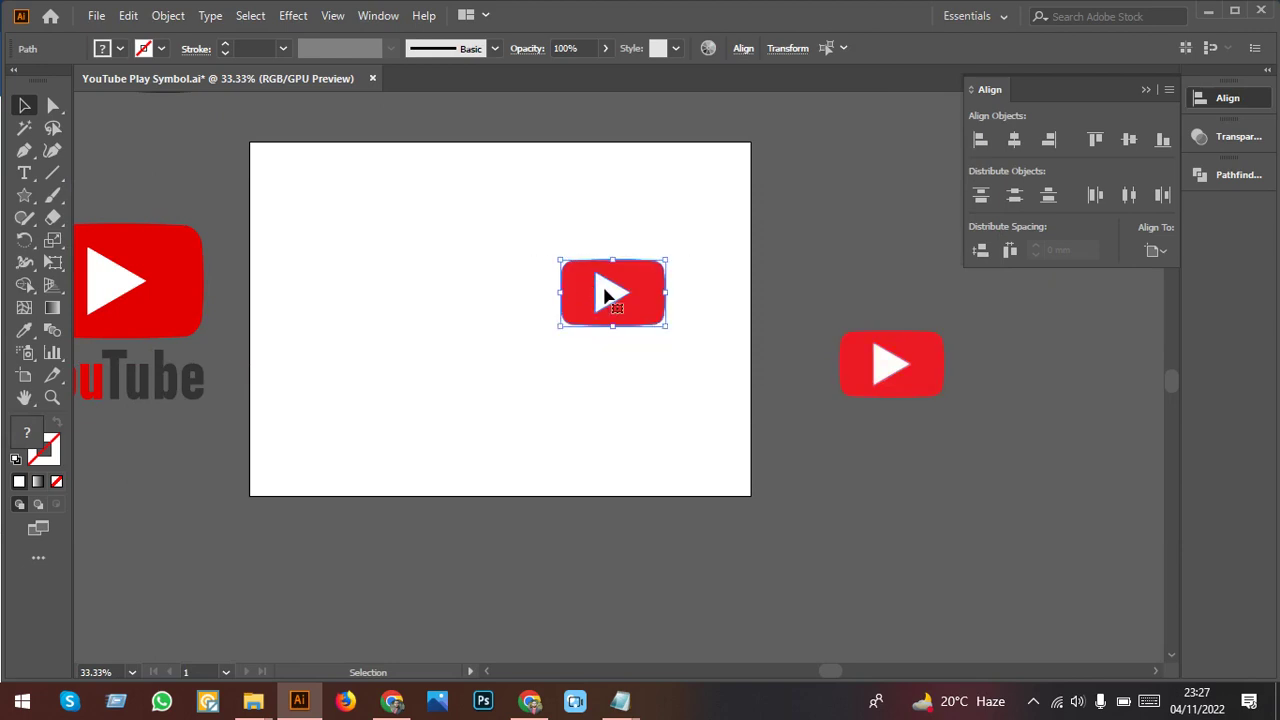
Step: Put the sharp play icon in the blurred icon's spot and enlarge it from its corner
drag(603, 293, 495, 293)
key(backslash)
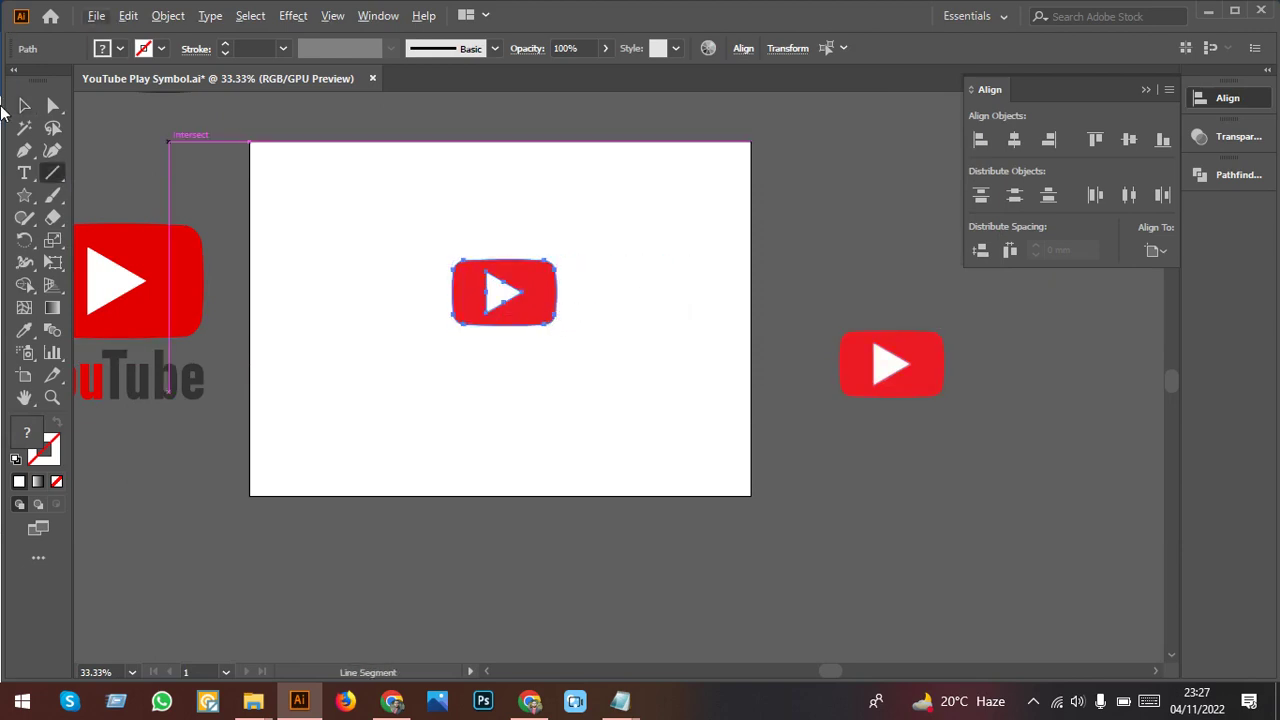
key(v)
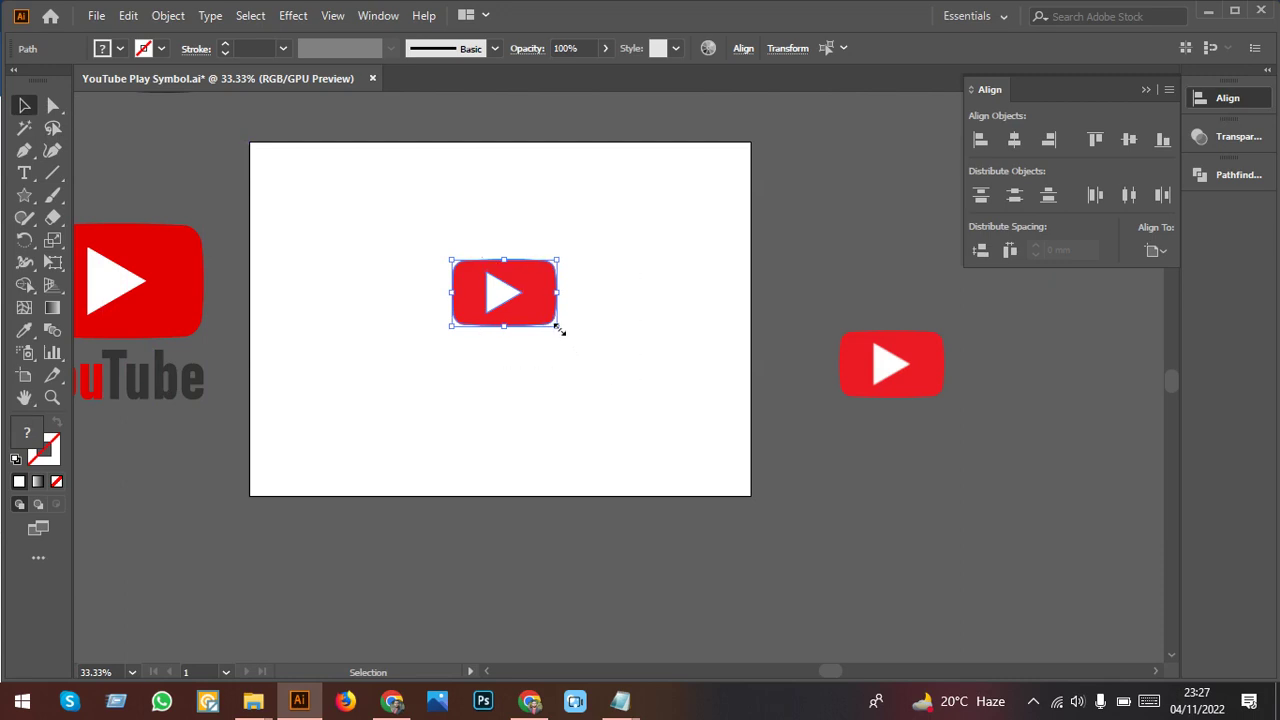
drag(557, 328, 615, 399)
click(616, 401)
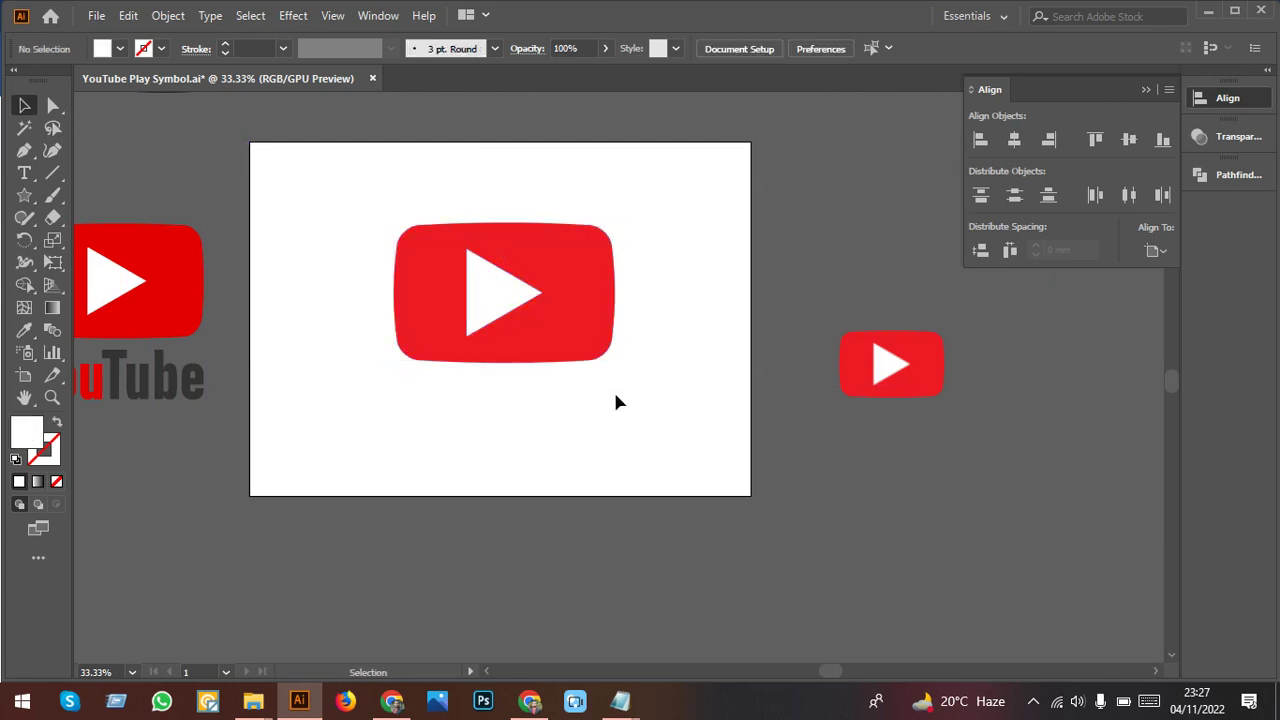
Step: Reselect the enlarged play icon and look at its right-click menu without choosing anything
click(486, 302)
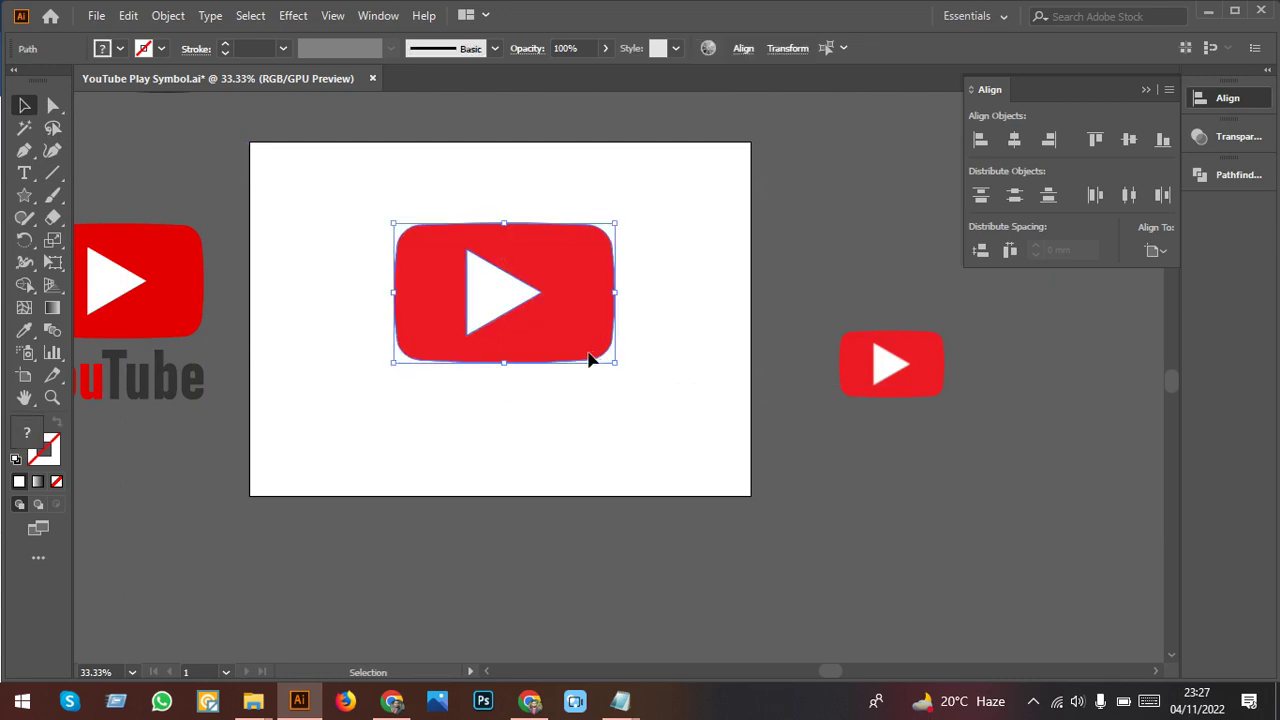
scroll(586, 358, down, 1)
scroll(560, 412, up, 1)
scroll(558, 413, up, 1)
click(567, 390)
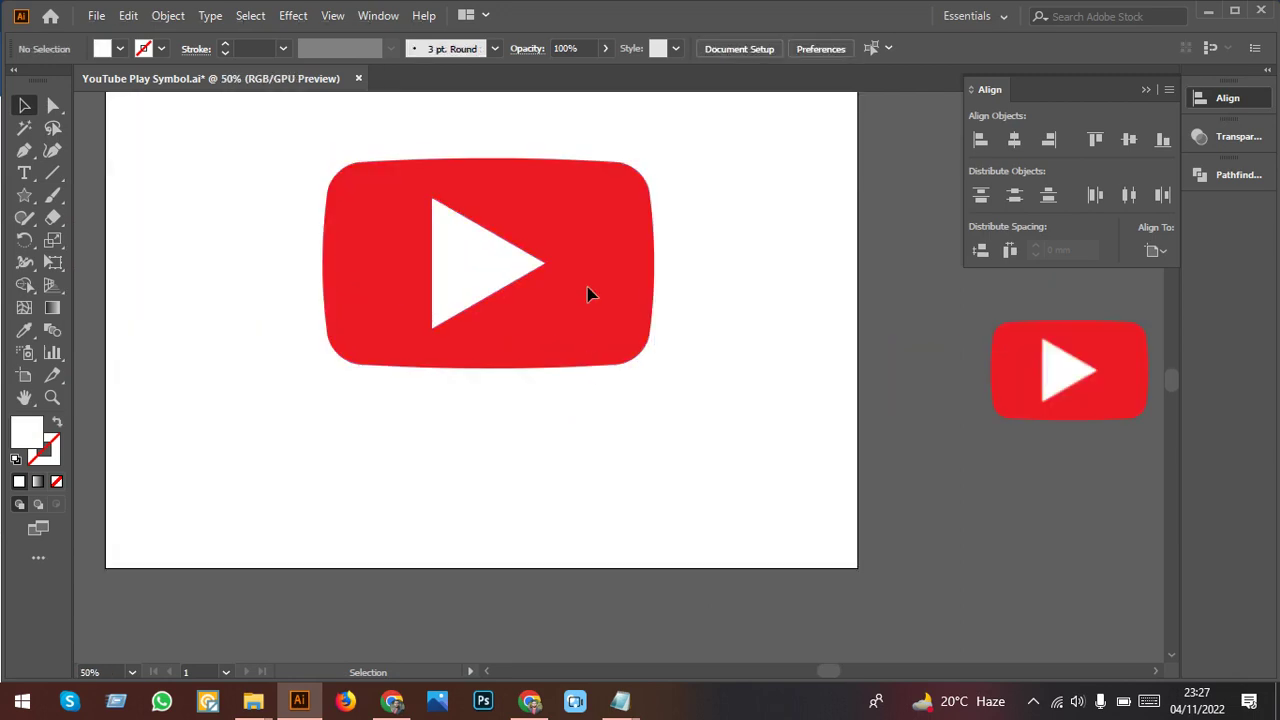
click(590, 290)
right_click(590, 288)
click(580, 430)
click(557, 306)
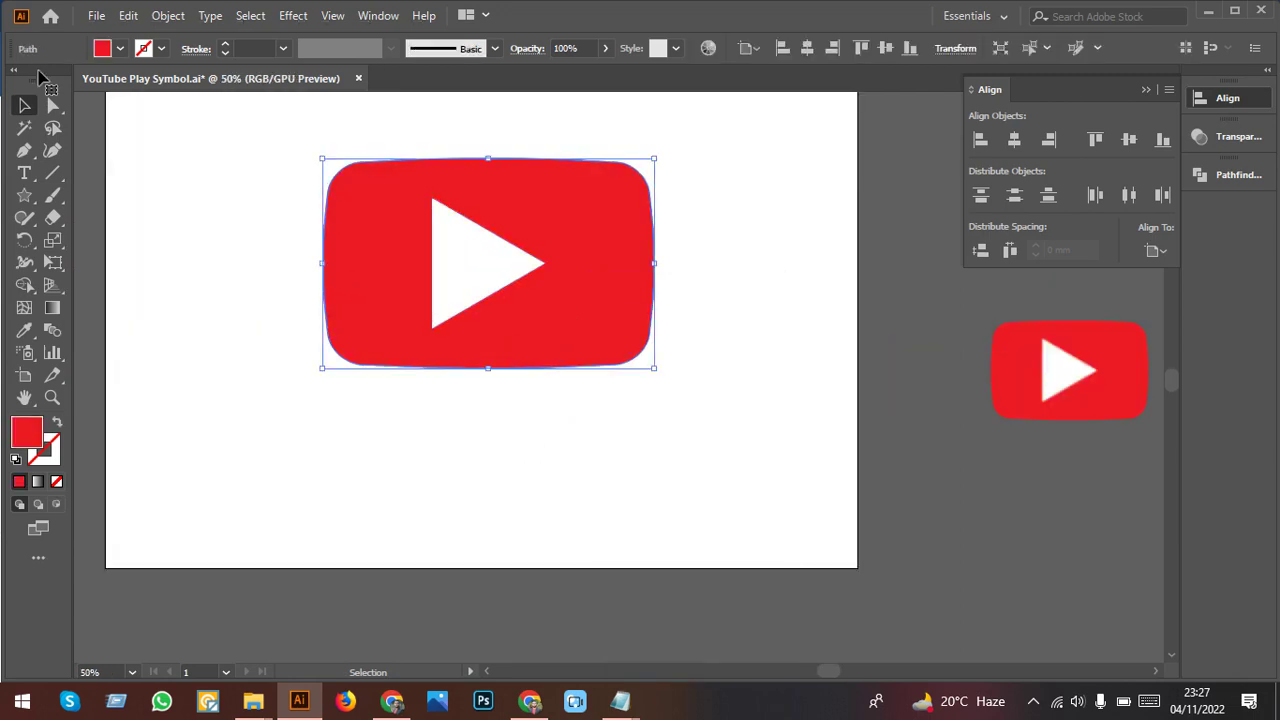
Step: Look at the icon's fill colours without changing them, then select the red shape and open the Window menu
click(119, 48)
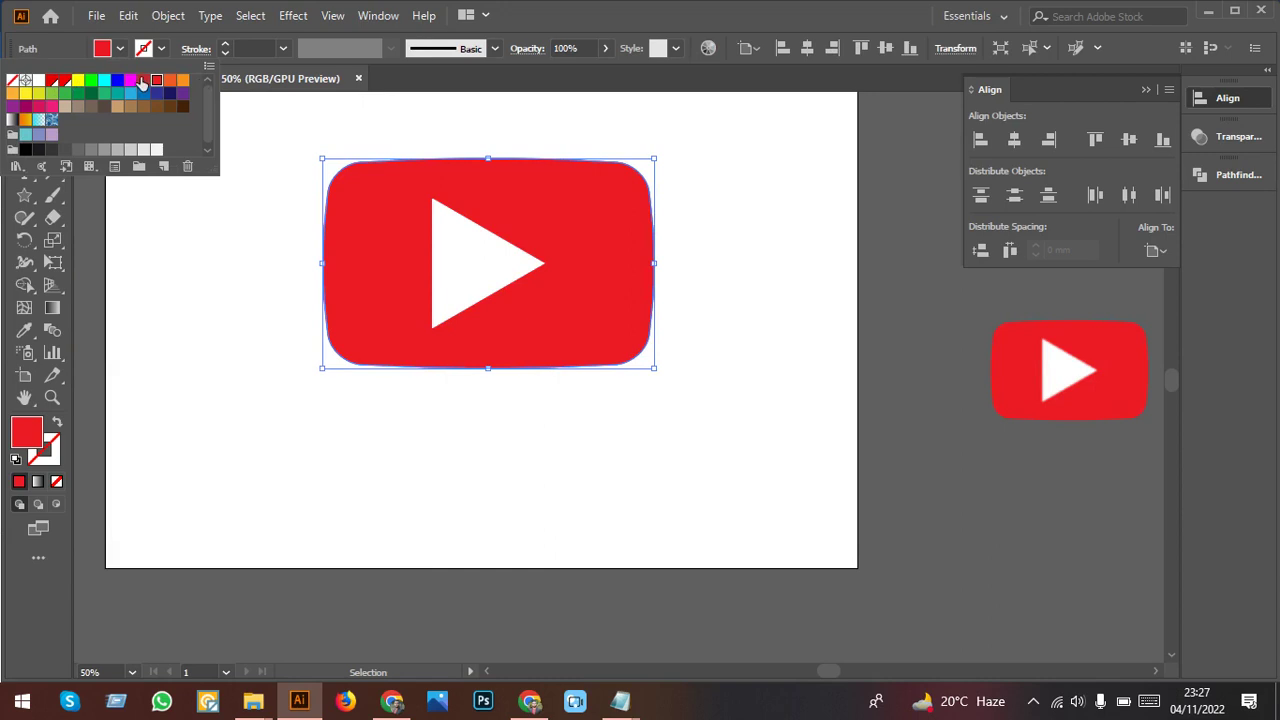
click(266, 354)
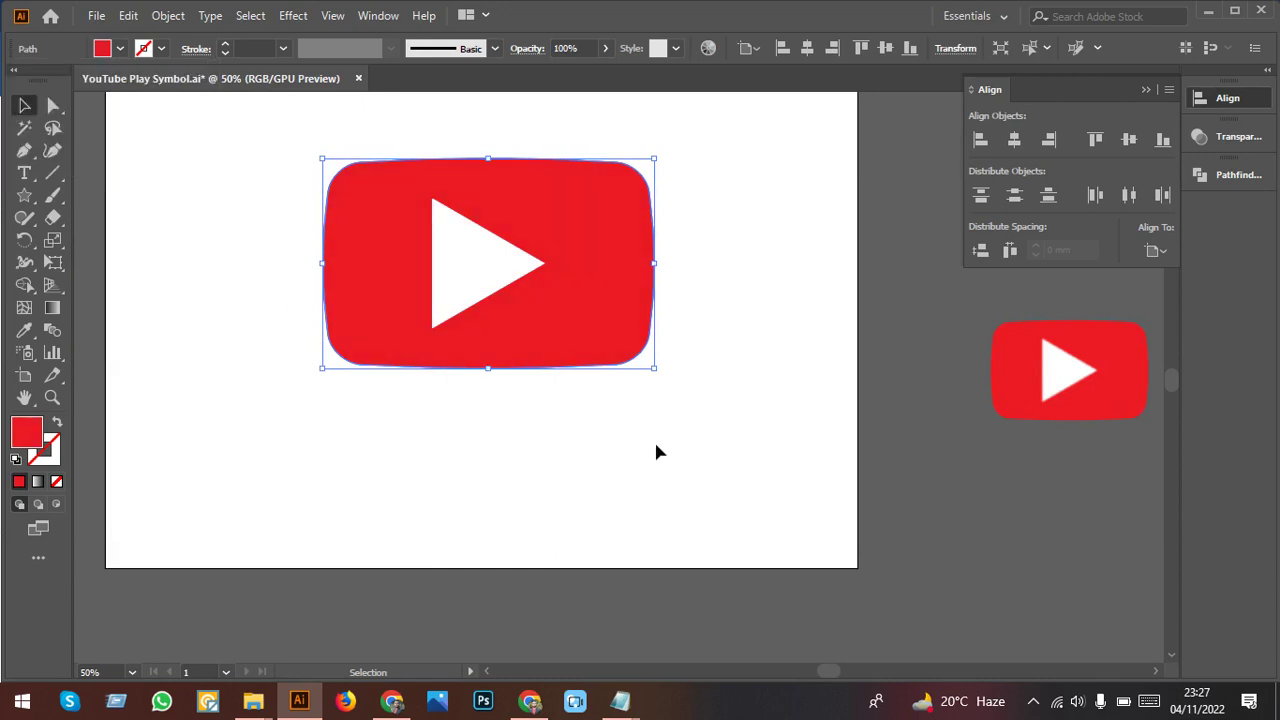
click(684, 494)
scroll(687, 501, up, 1)
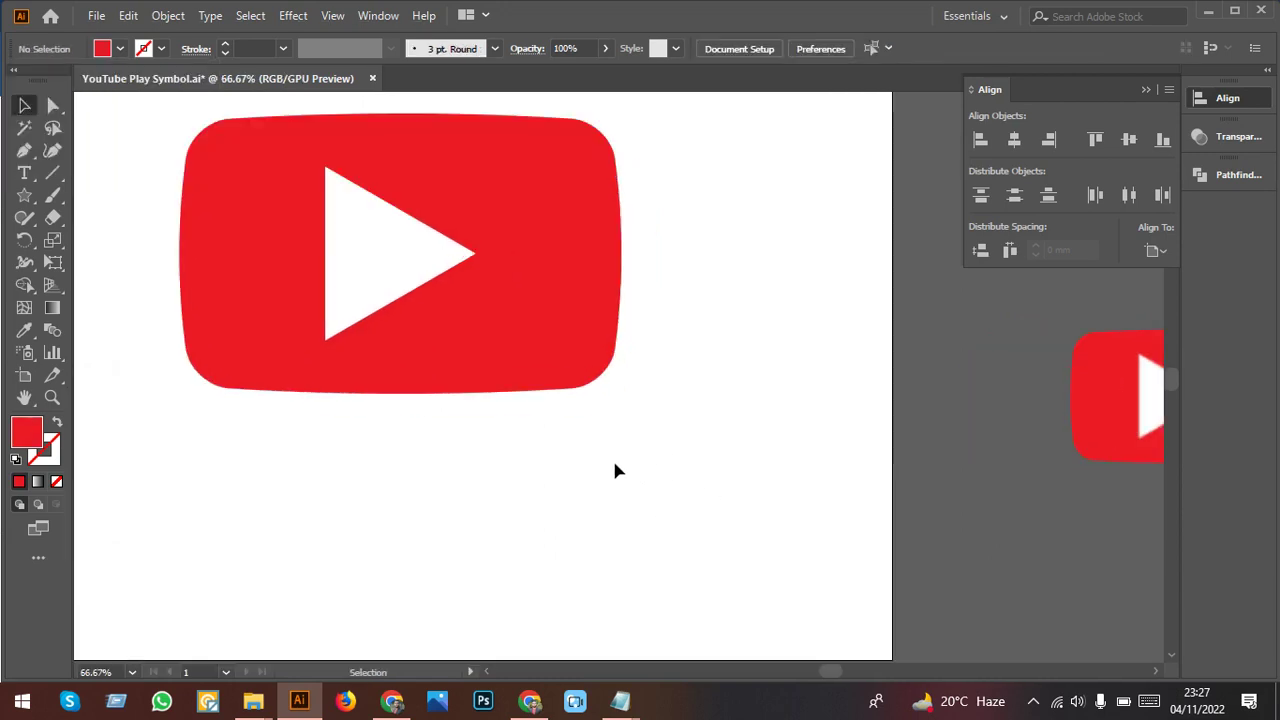
scroll(616, 465, up, 2)
click(556, 370)
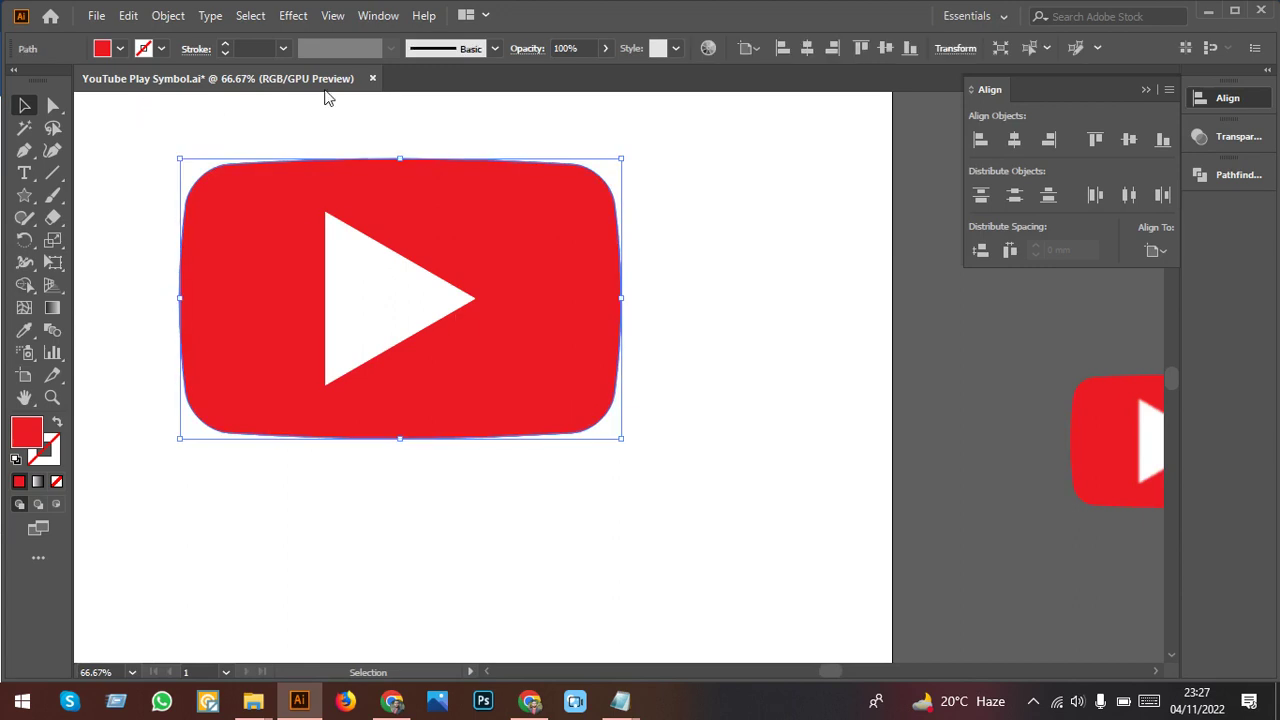
click(372, 16)
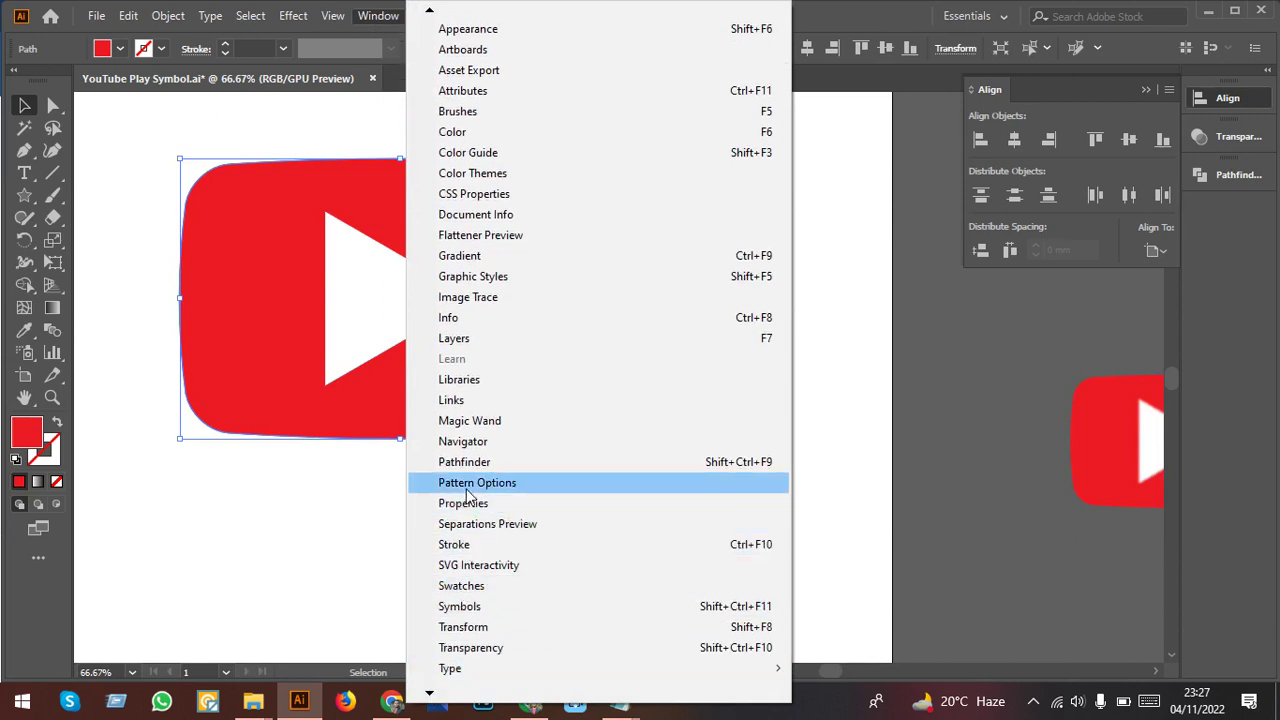
Step: Show the Swatches panel, move it up-left, and open its flyout menu
click(462, 586)
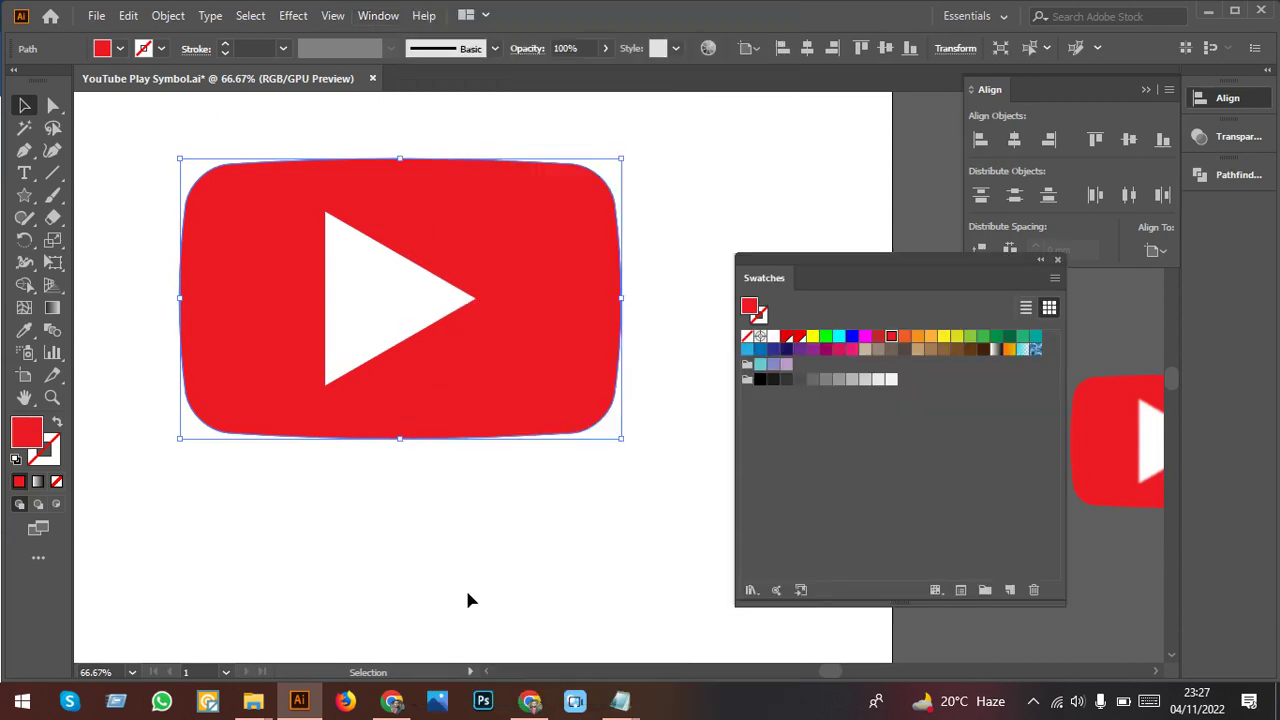
drag(857, 273, 786, 200)
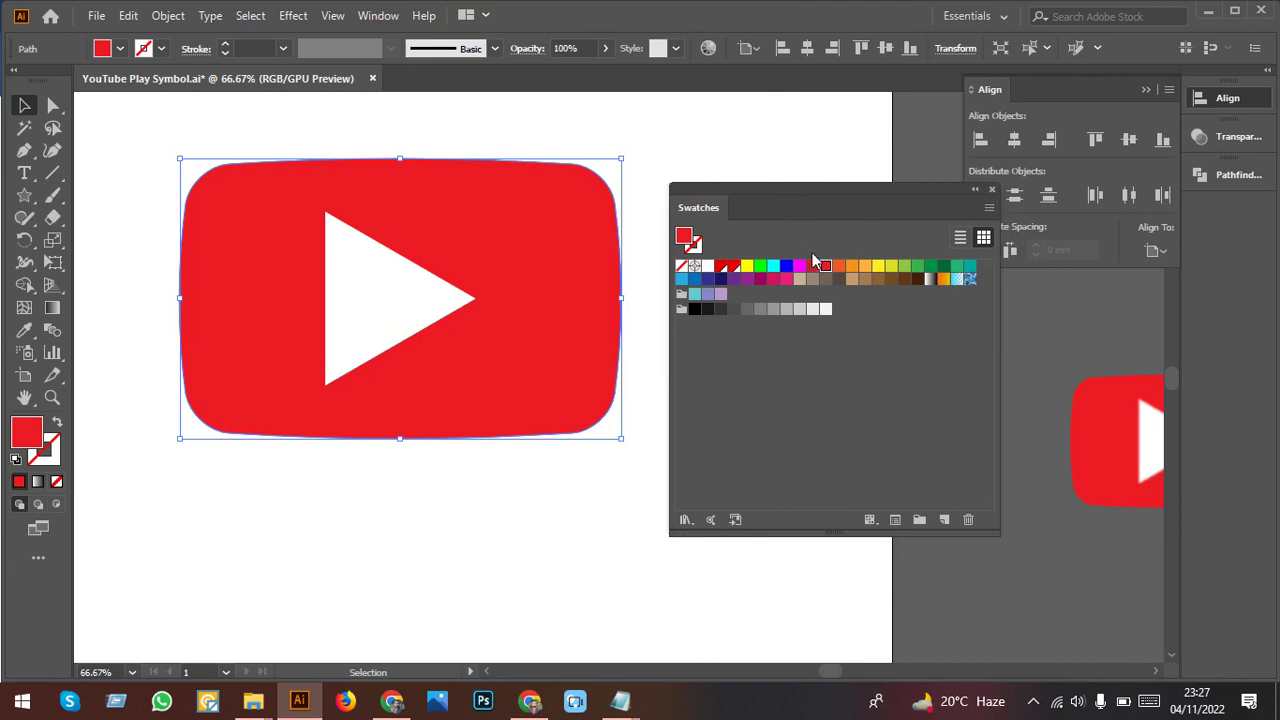
click(988, 211)
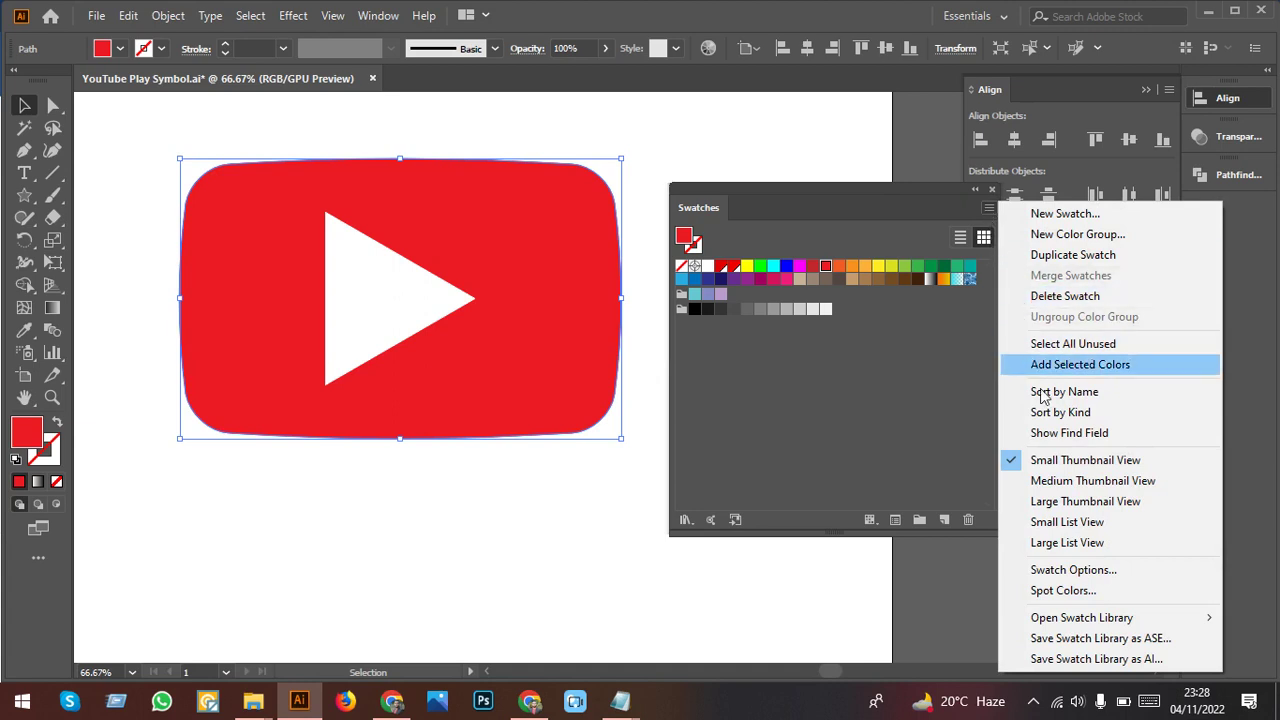
Step: Edit the red swatch in Swatch Options to R=243 G=3 B=36, using Preview
click(1045, 572)
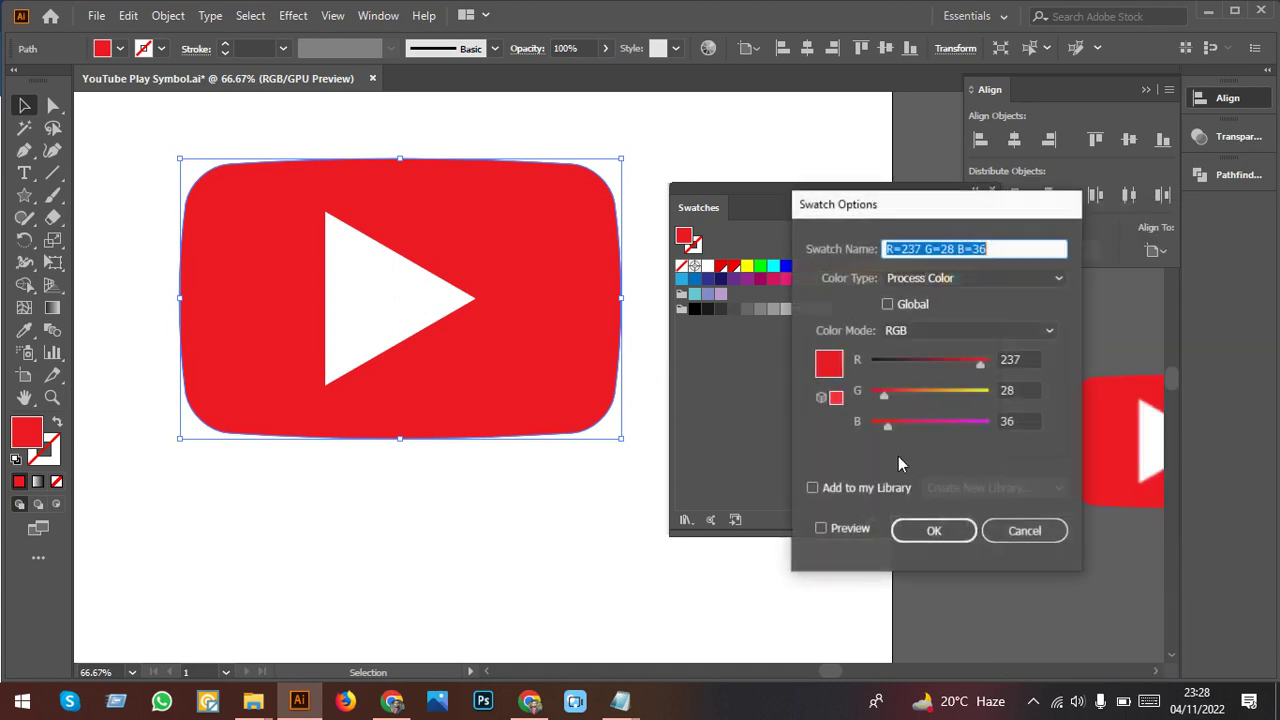
drag(933, 208, 826, 195)
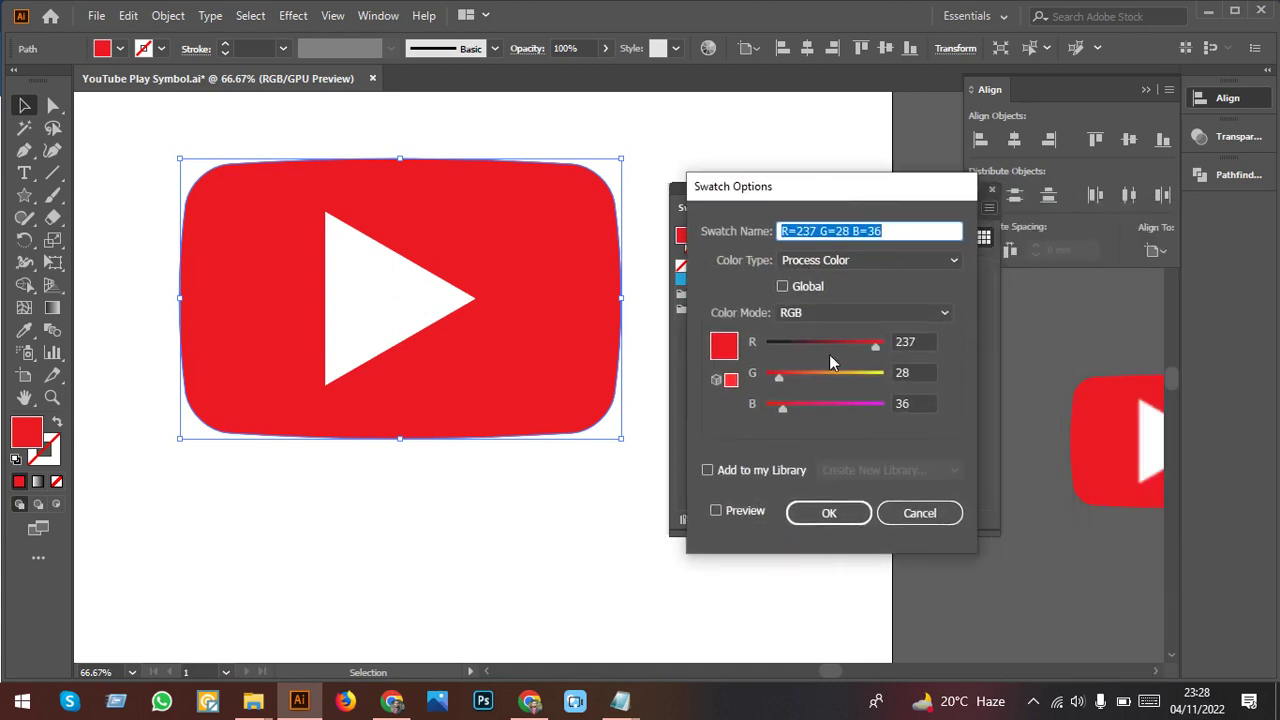
mouse_move(878, 346)
mouse_down()
mouse_move(852, 346)
mouse_move(875, 352)
mouse_up()
click(745, 510)
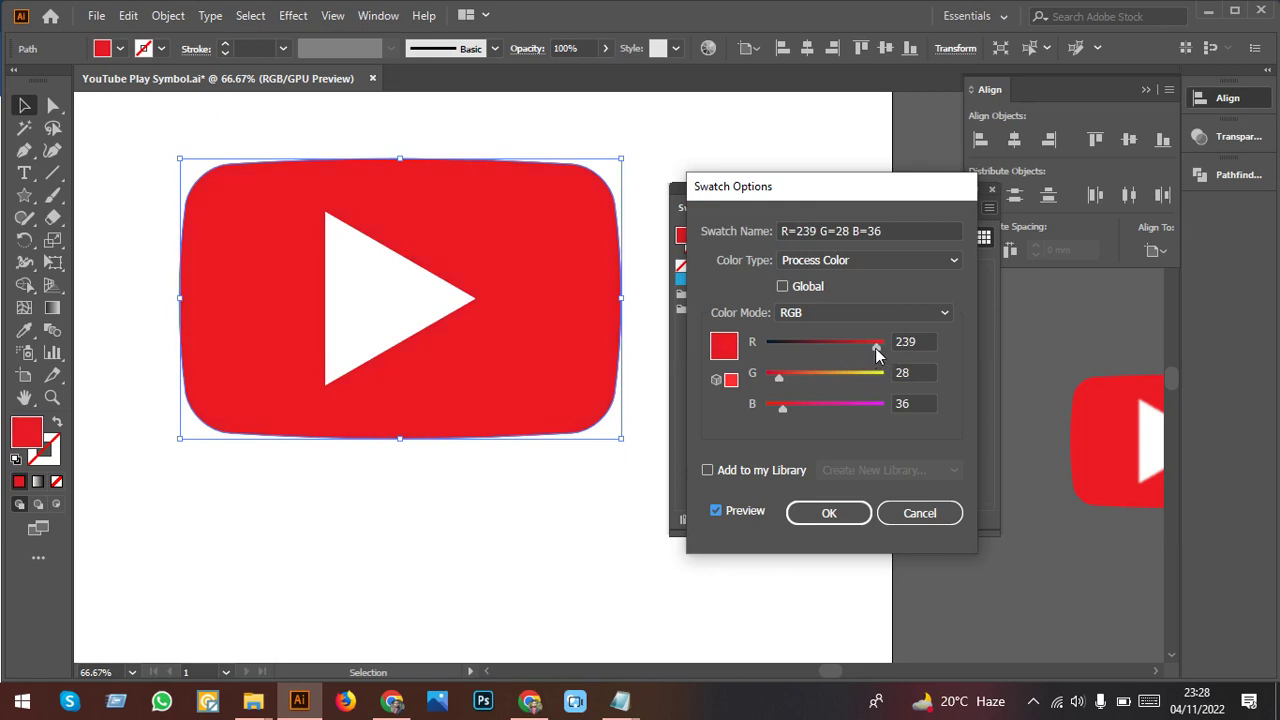
drag(873, 348, 880, 350)
mouse_move(780, 380)
mouse_down()
mouse_move(790, 385)
mouse_move(770, 385)
mouse_up()
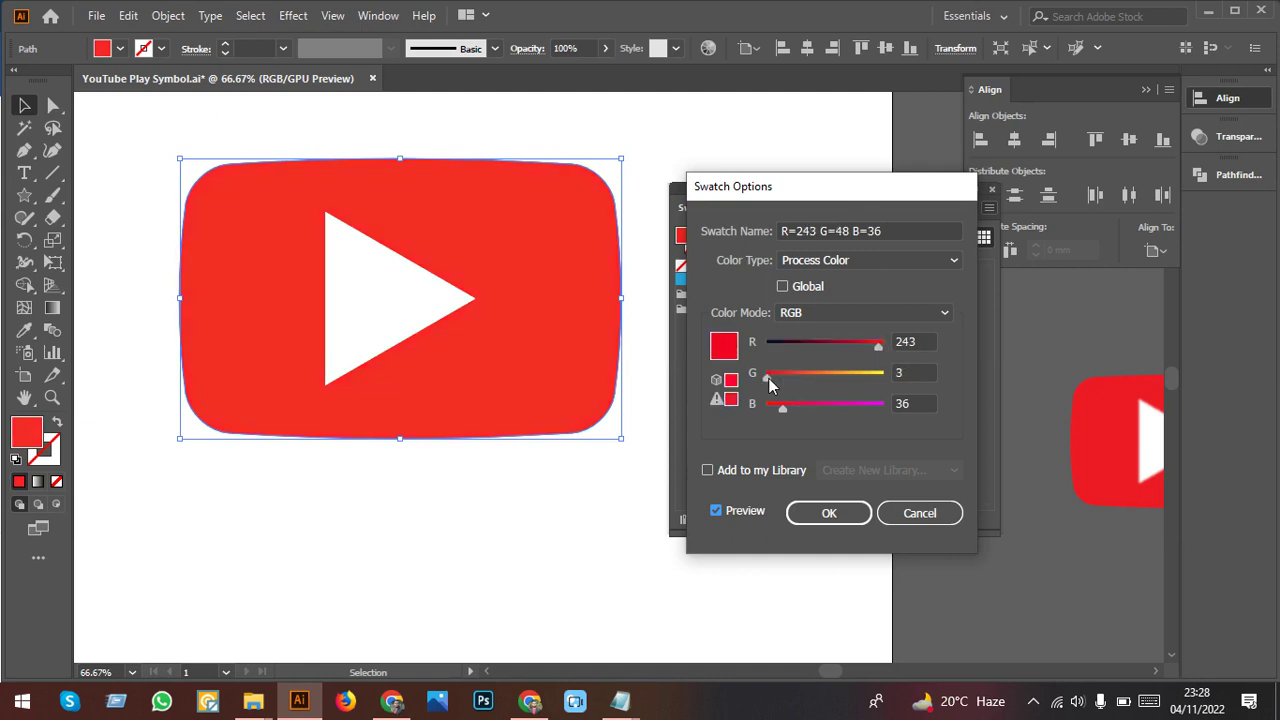
click(812, 513)
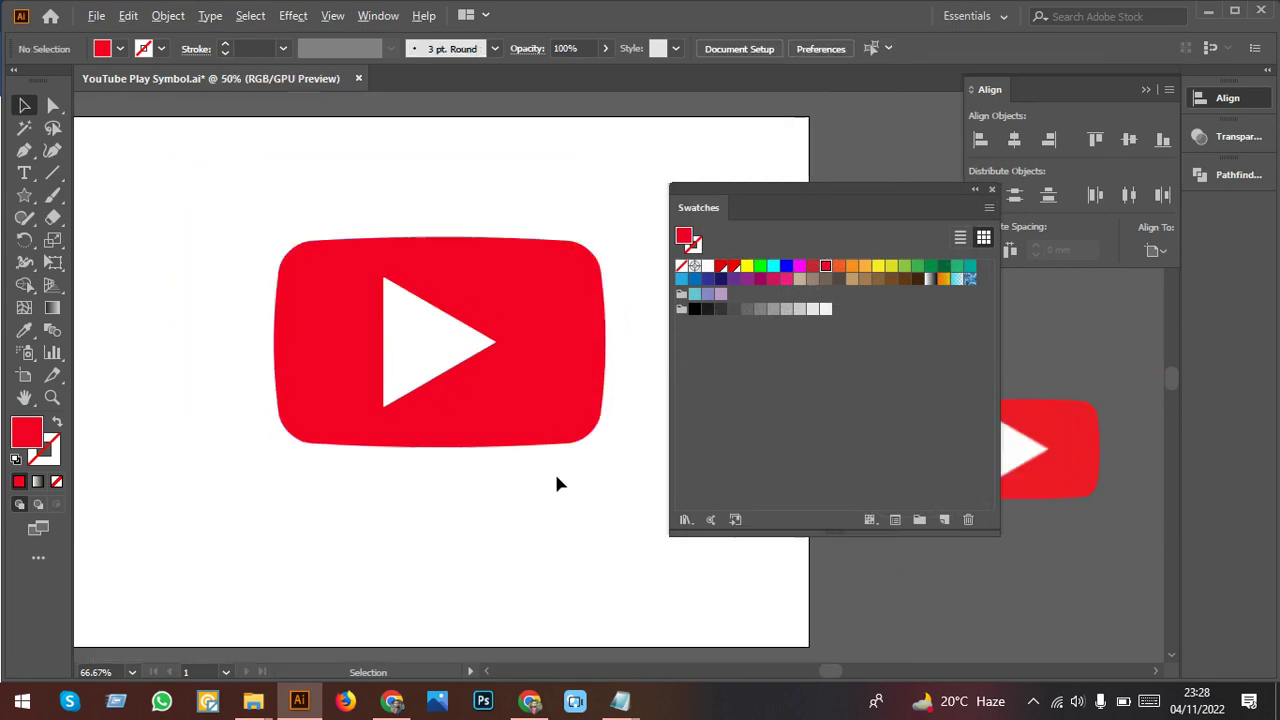
Step: Close the Swatches panel and ungroup the reference YouTube logo beside the artboard
scroll(558, 484, down, 1)
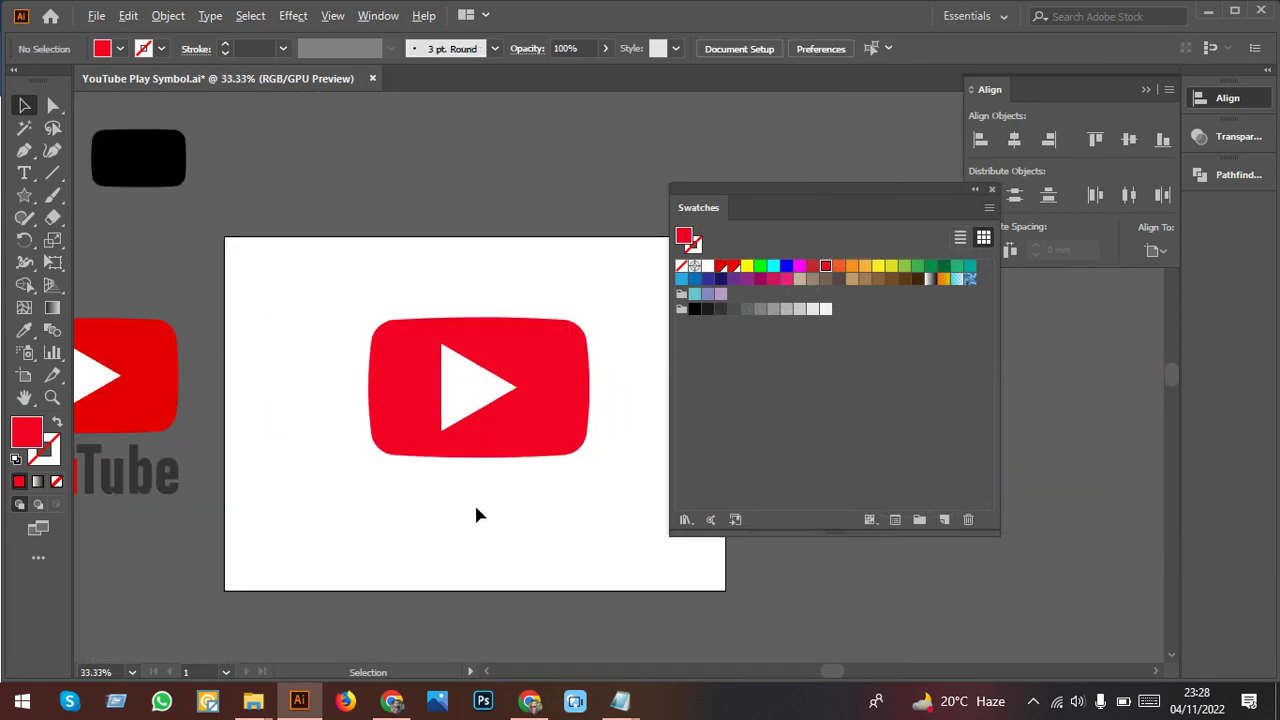
scroll(476, 514, up, 1)
click(992, 190)
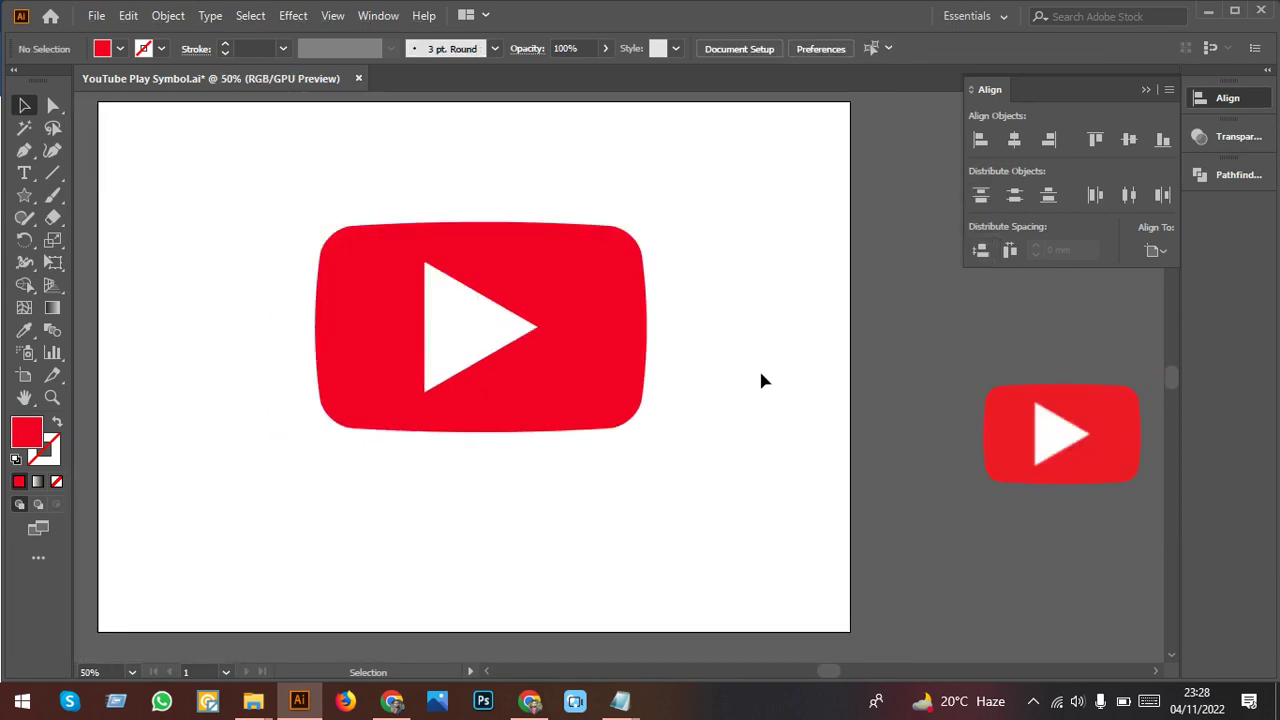
scroll(633, 460, down, 1)
scroll(636, 461, down, 1)
scroll(445, 480, up, 1)
click(411, 461)
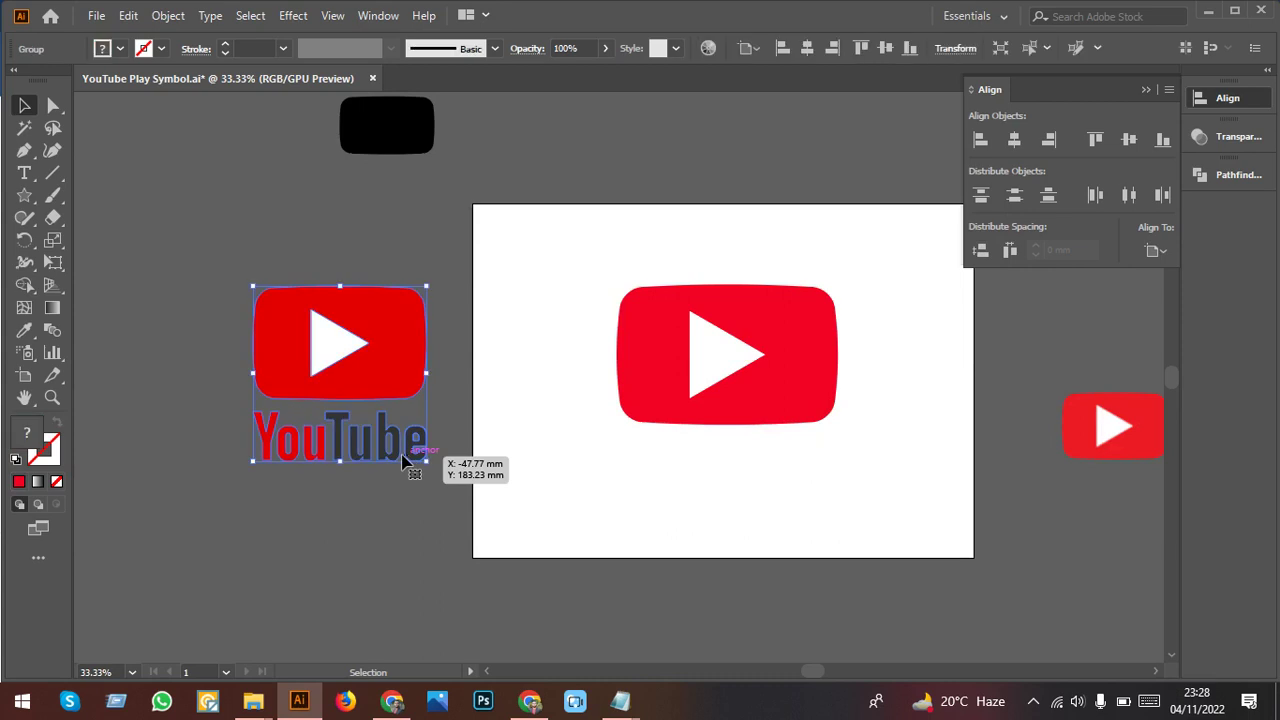
right_click(408, 458)
click(486, 280)
click(473, 505)
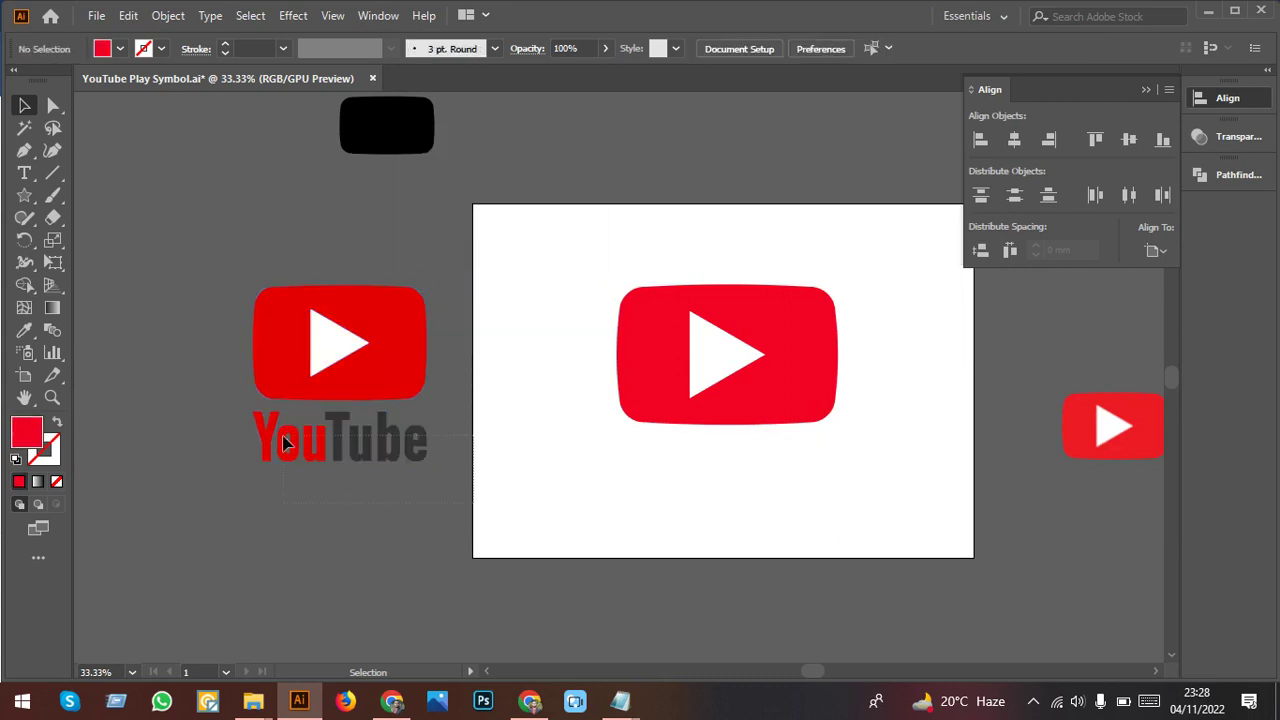
Step: Move the YouTube wordmark onto the artboard below the play icon and select it
drag(284, 443, 680, 470)
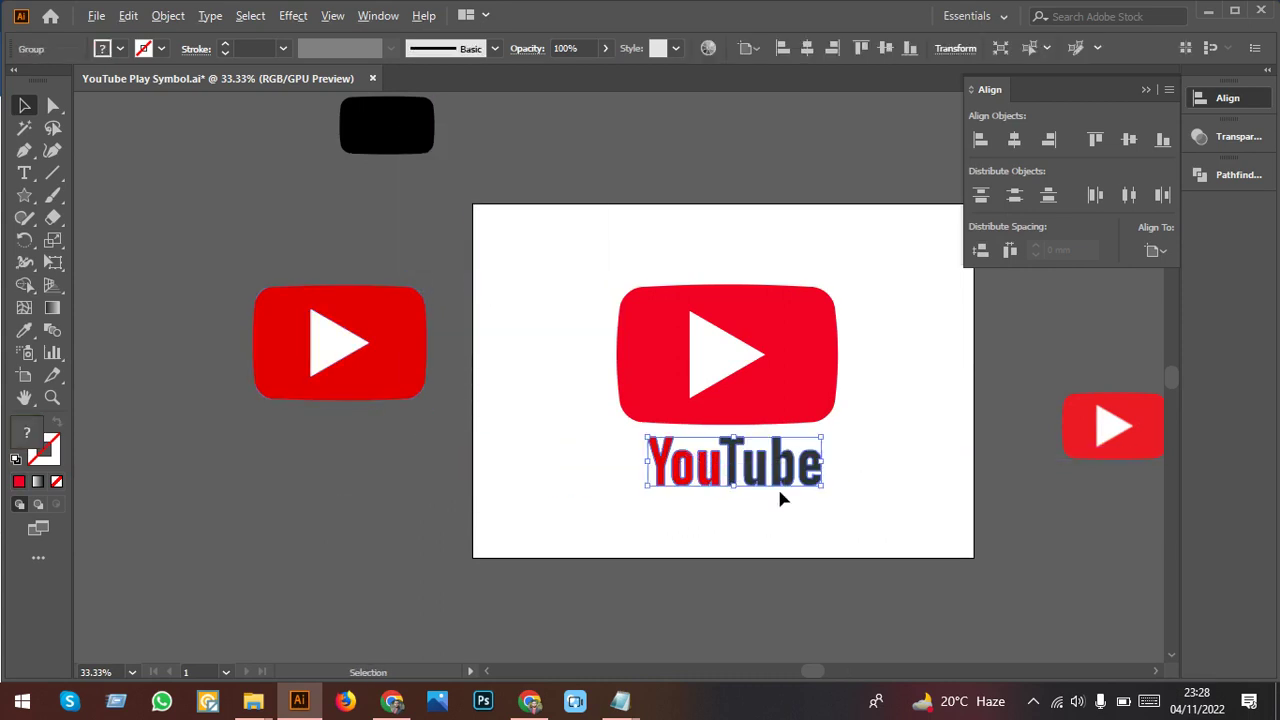
scroll(777, 490, up, 1)
click(760, 510)
scroll(704, 497, up, 2)
click(650, 432)
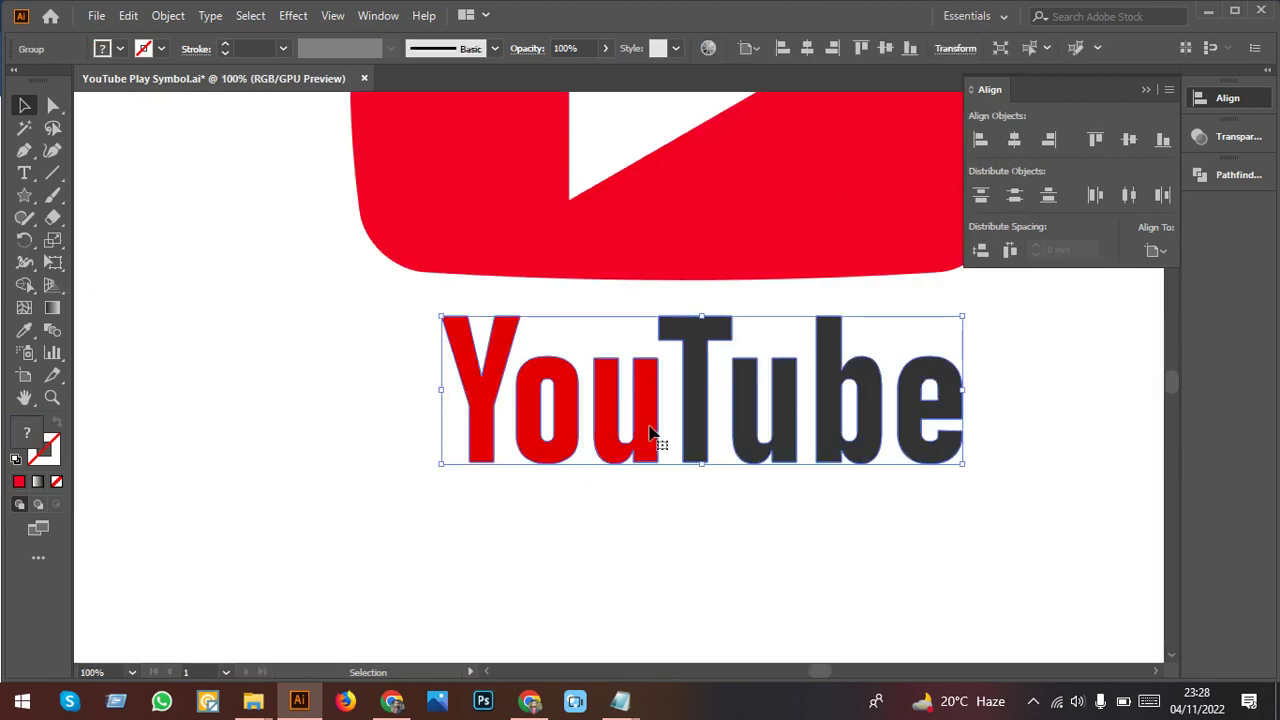
Step: Recolour the 'You' letters with the icon's red using the Eyedropper inside the wordmark group
double_click(650, 432)
drag(666, 497, 478, 398)
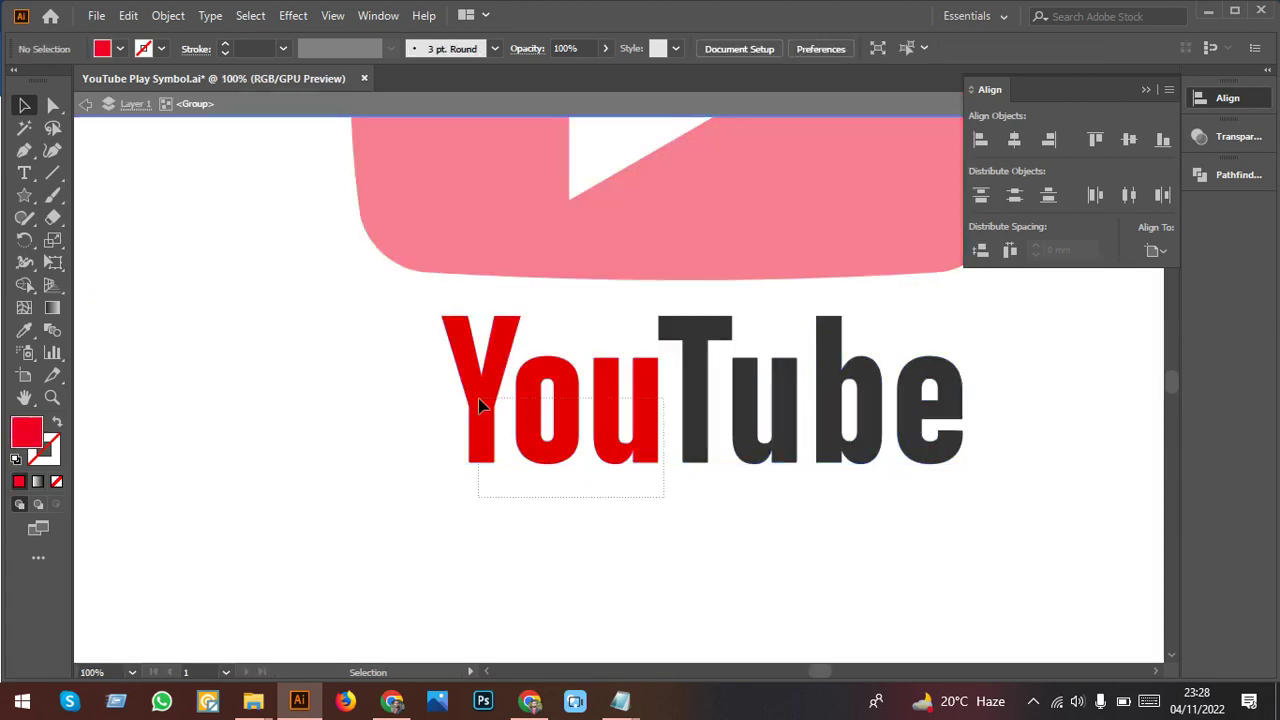
click(25, 332)
click(520, 240)
click(24, 104)
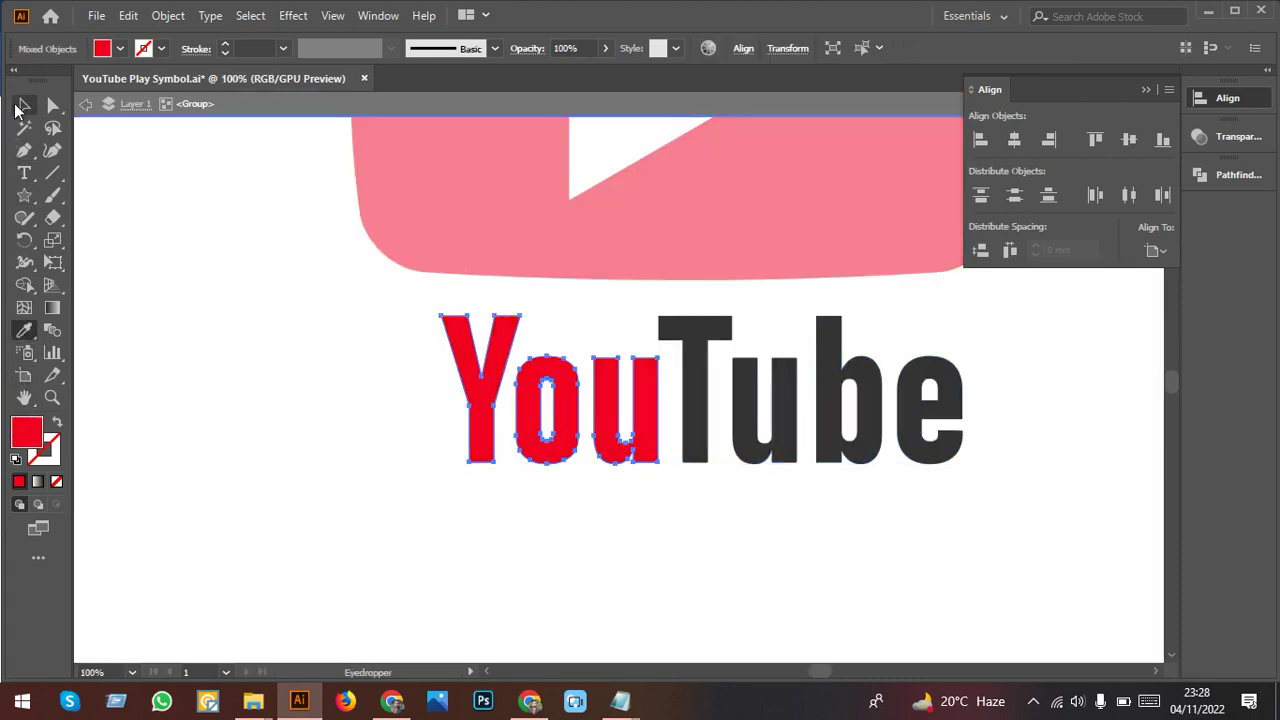
double_click(330, 441)
Step: Horizontally centre the wordmark under the play icon, using the icon as the key object
scroll(466, 460, down, 1)
drag(427, 441, 383, 414)
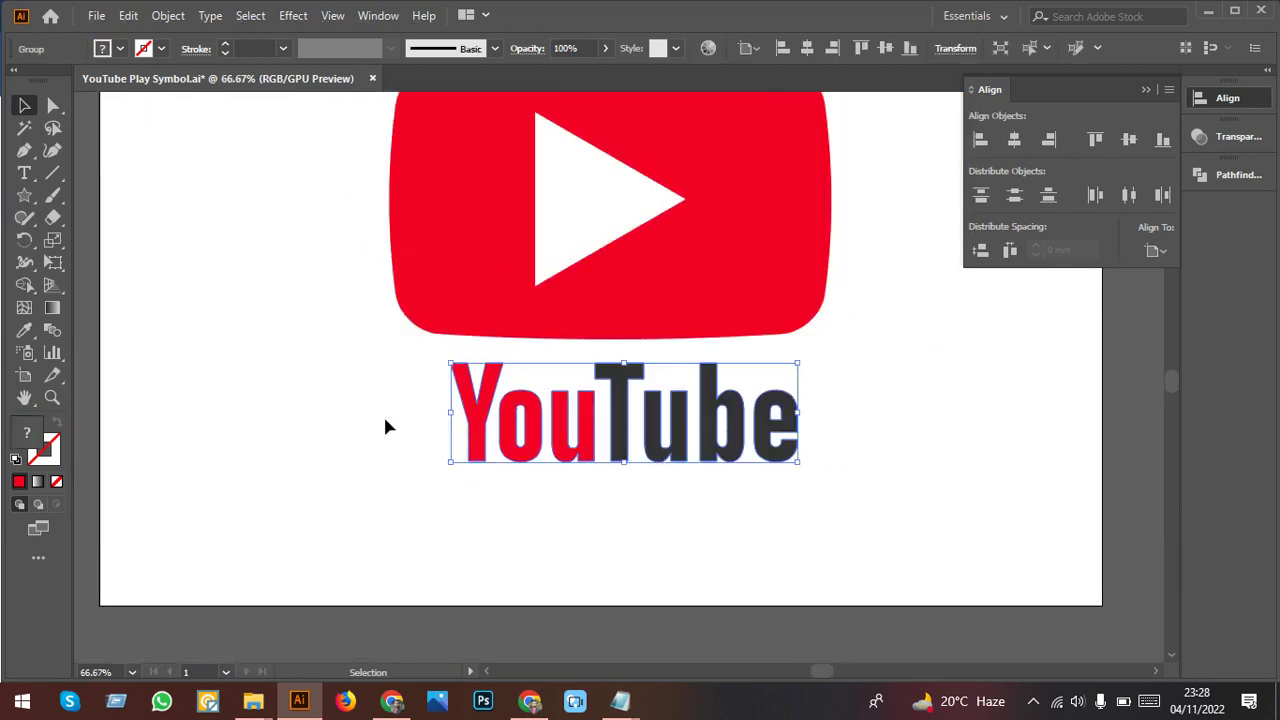
scroll(449, 434, up, 1)
click(413, 190)
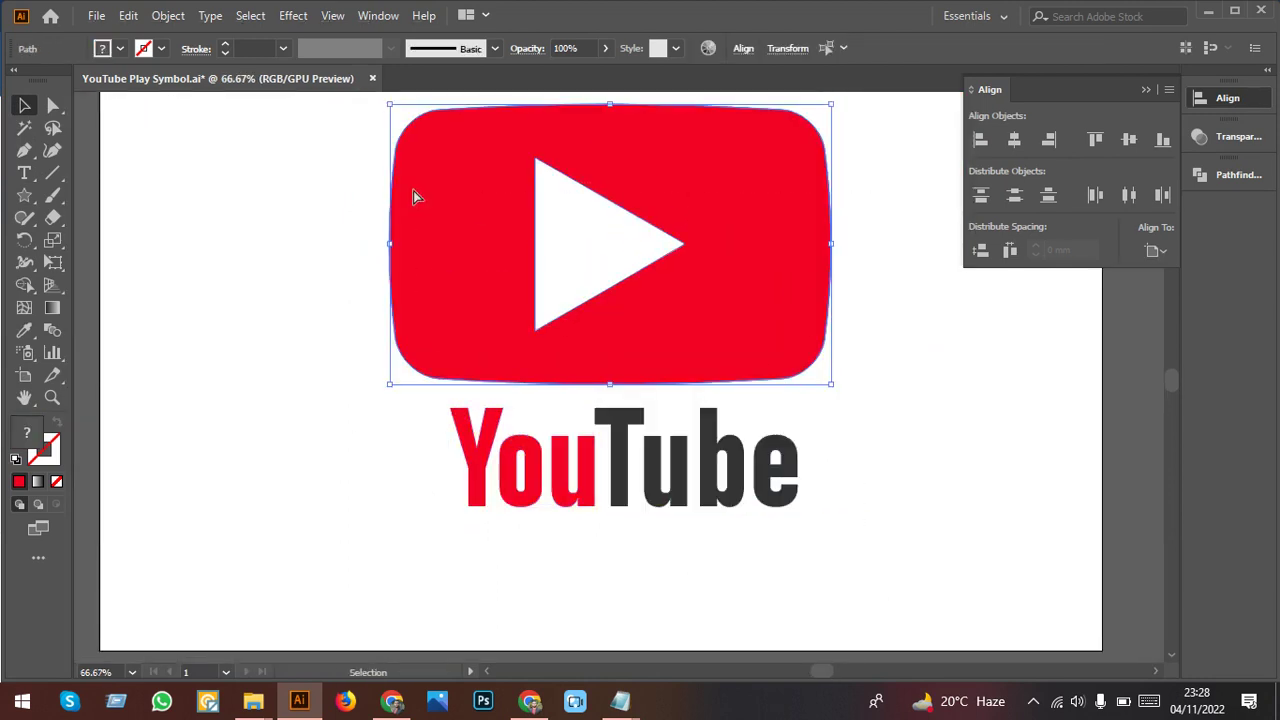
drag(867, 558, 531, 369)
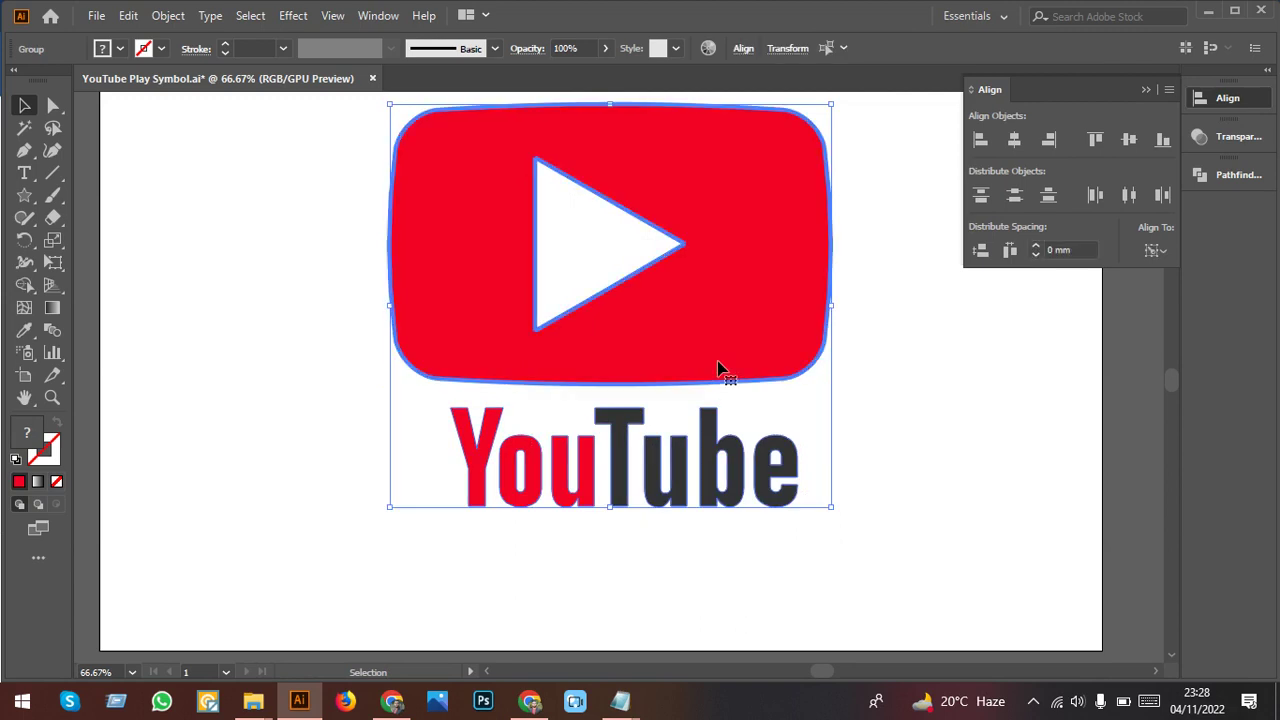
click(1015, 142)
click(928, 456)
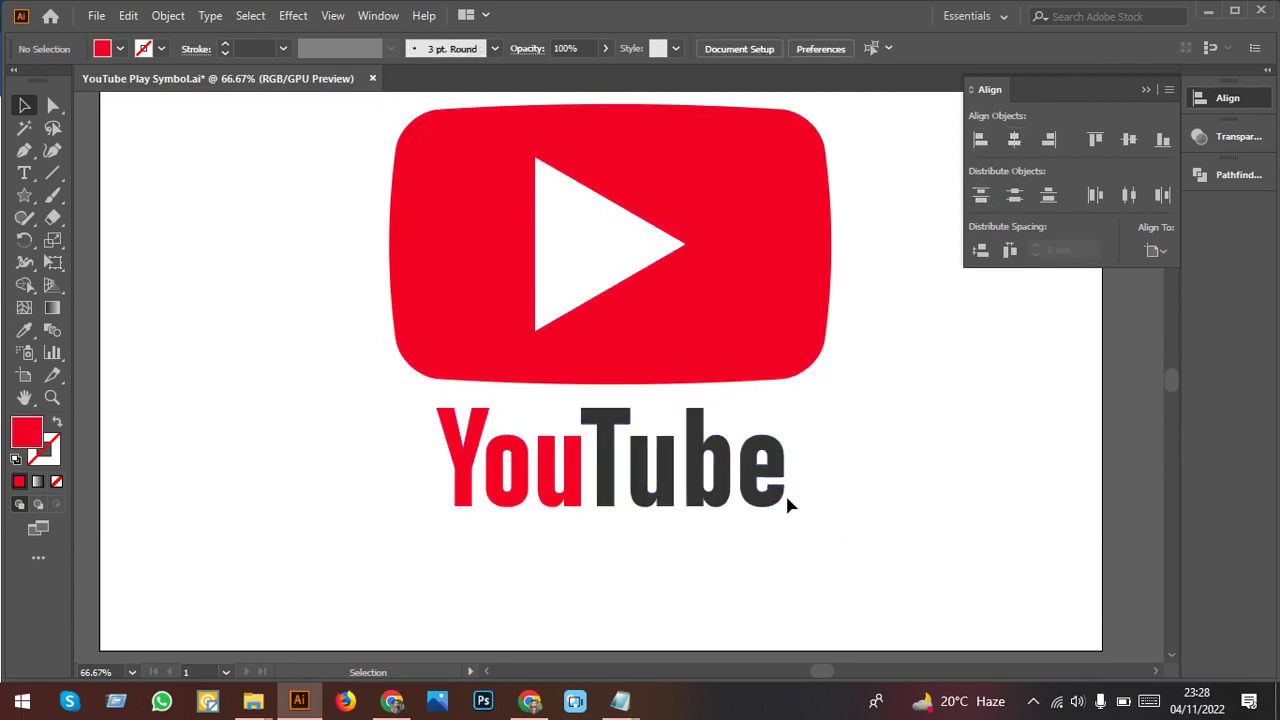
Step: Enlarge the wordmark to the icon's width and nudge it down two steps
click(785, 495)
drag(788, 512, 822, 553)
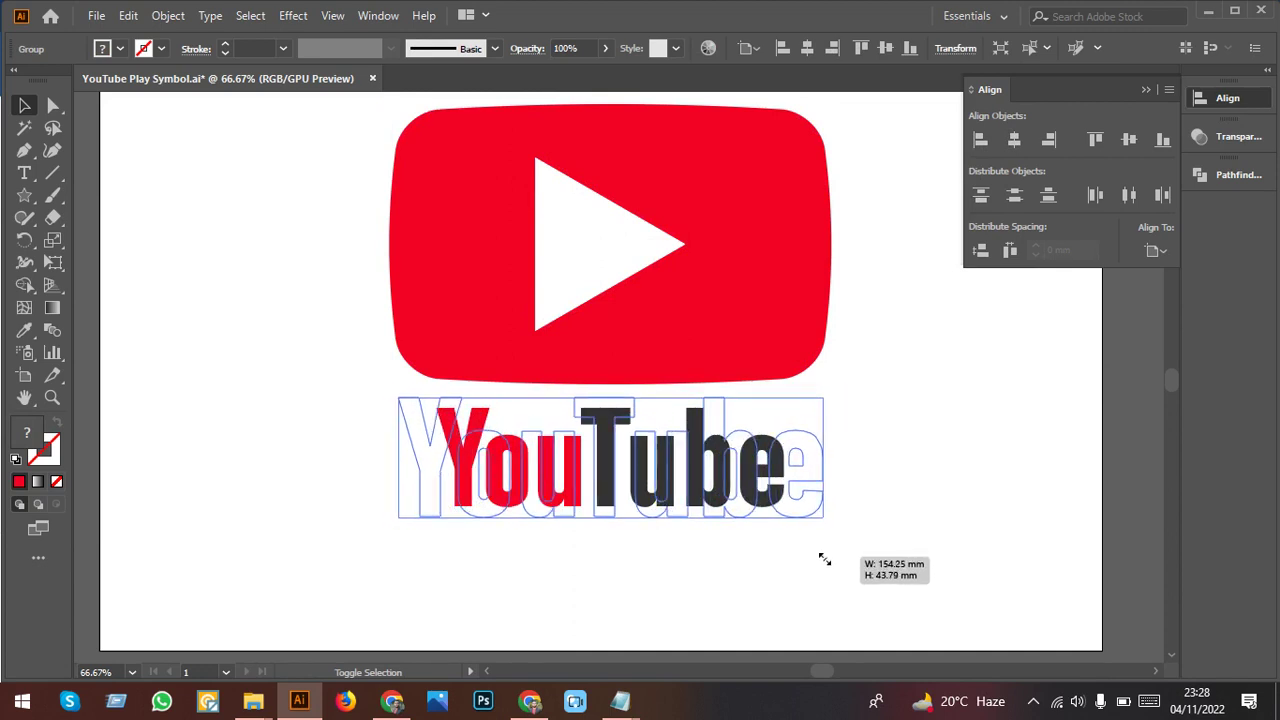
drag(822, 553, 826, 572)
click(826, 572)
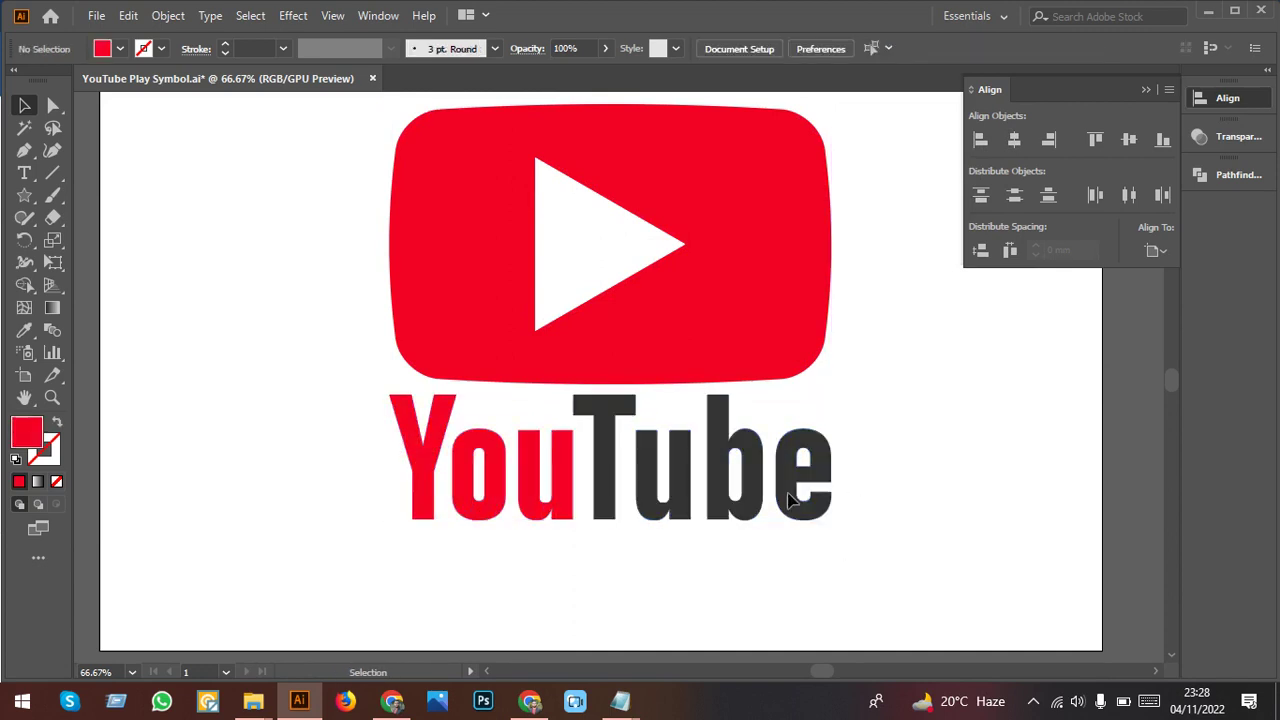
click(684, 508)
key(Down)
key(Down)
key(Down)
key(Down)
key(Down)
key(Down)
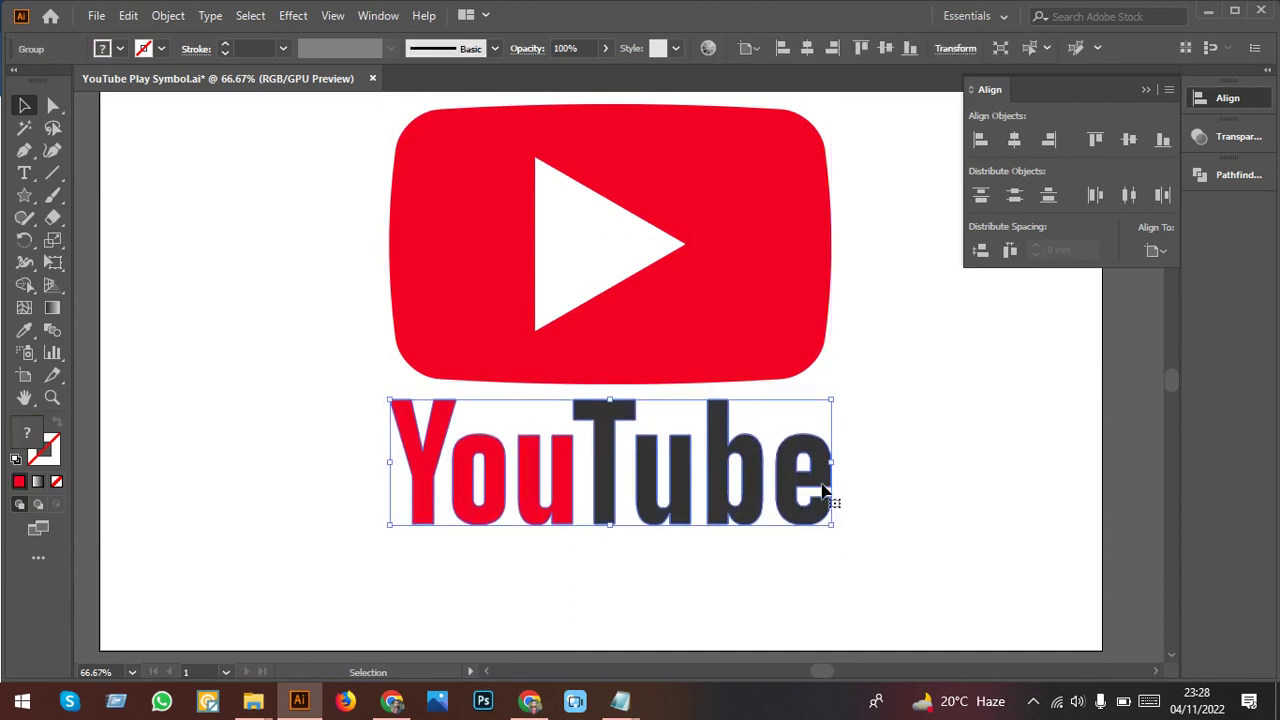
key(Down)
key(Down)
key(Down)
click(846, 471)
key(ctrl+minus)
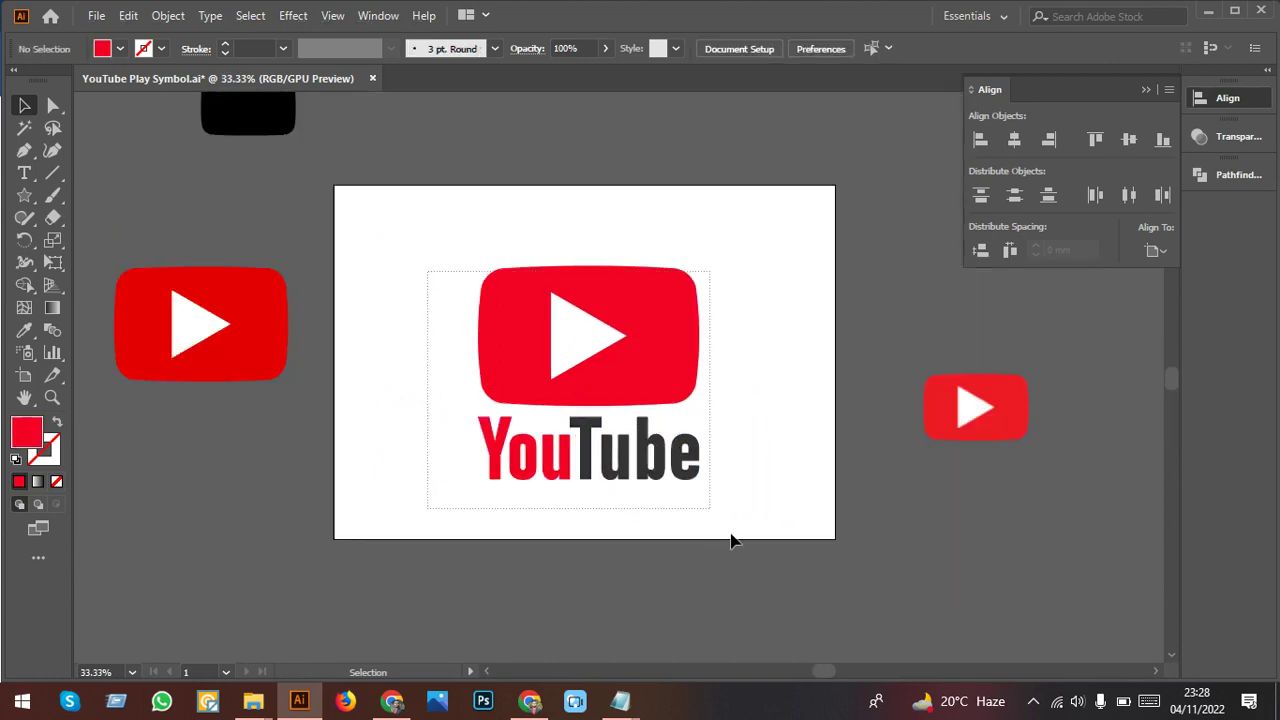
Step: Centre the whole logo horizontally and vertically on the artboard and shrink it slightly
drag(425, 265, 762, 557)
key(v)
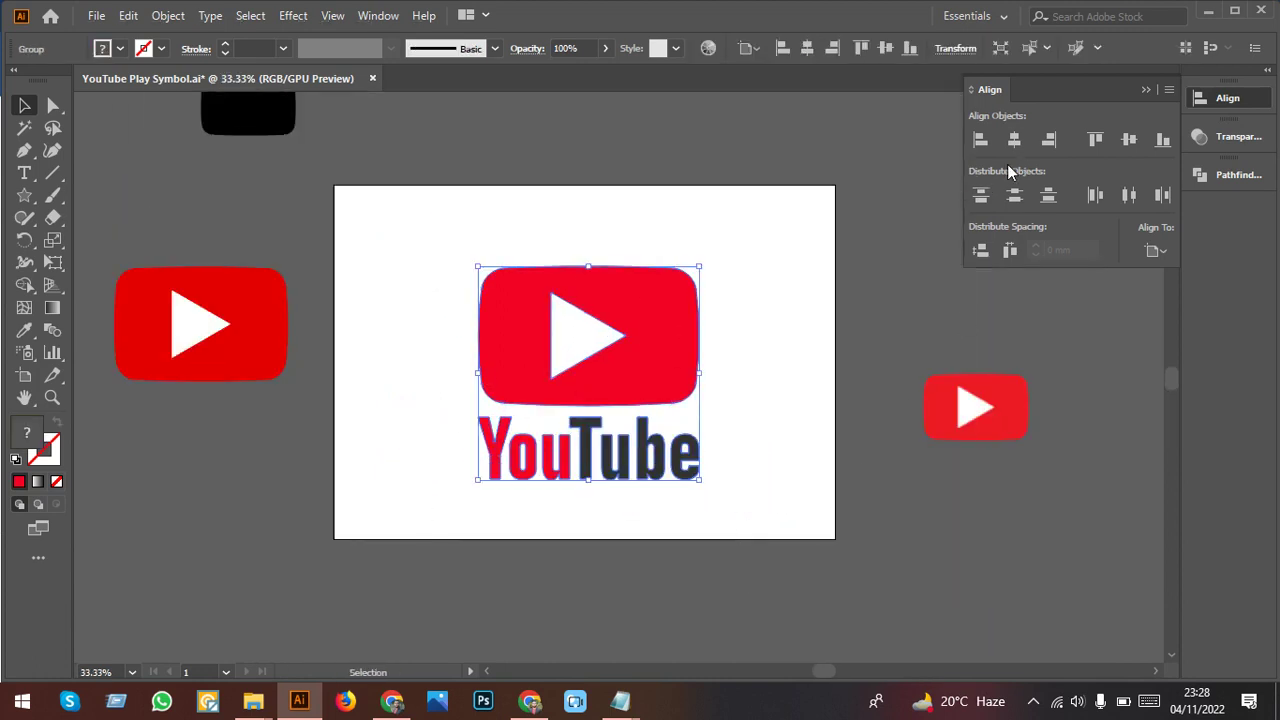
click(1014, 139)
click(1129, 139)
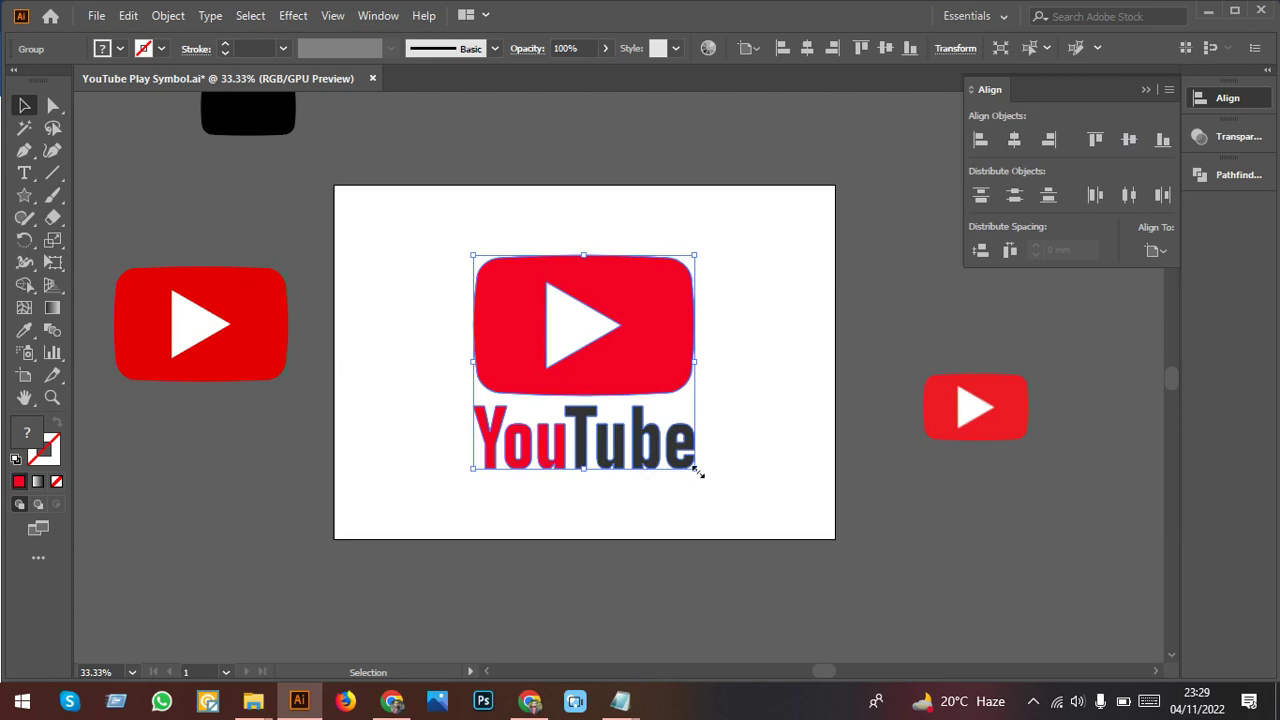
drag(697, 471, 757, 487)
click(757, 487)
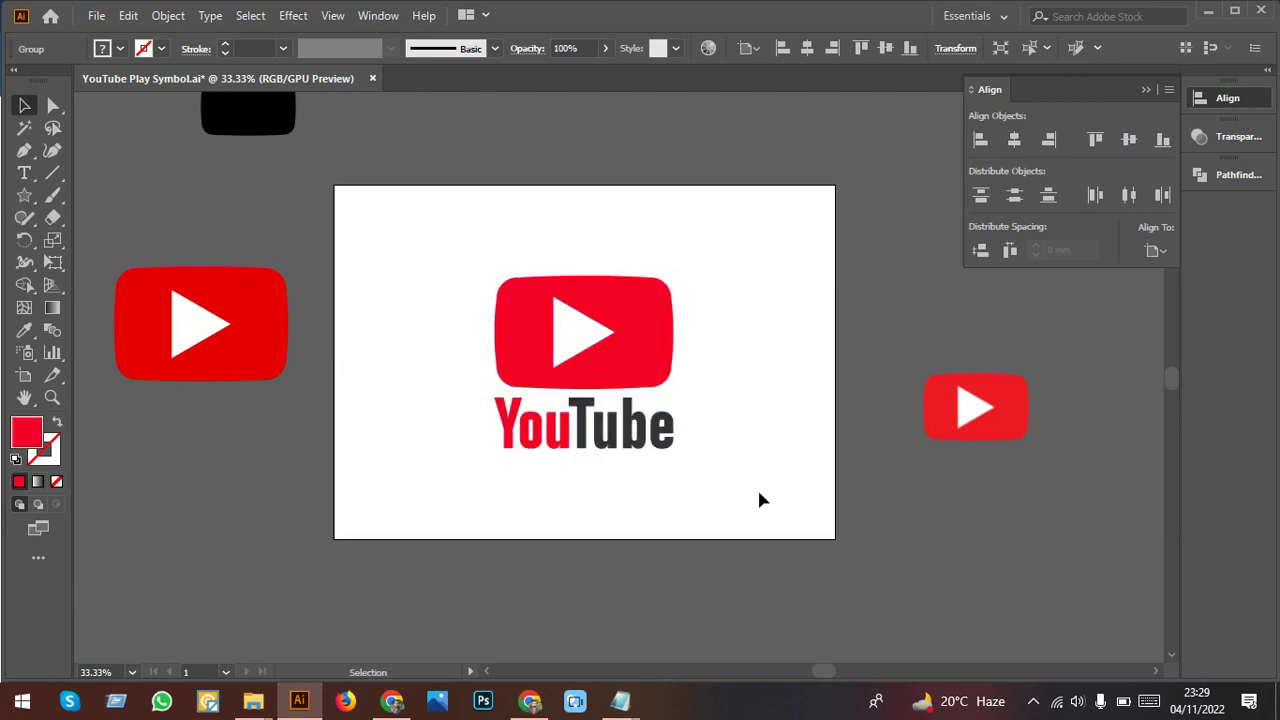
Step: Zoom in to check the finished logo, then minimize Illustrator to return to the YouTube page in Chrome
key(ctrl+plus)
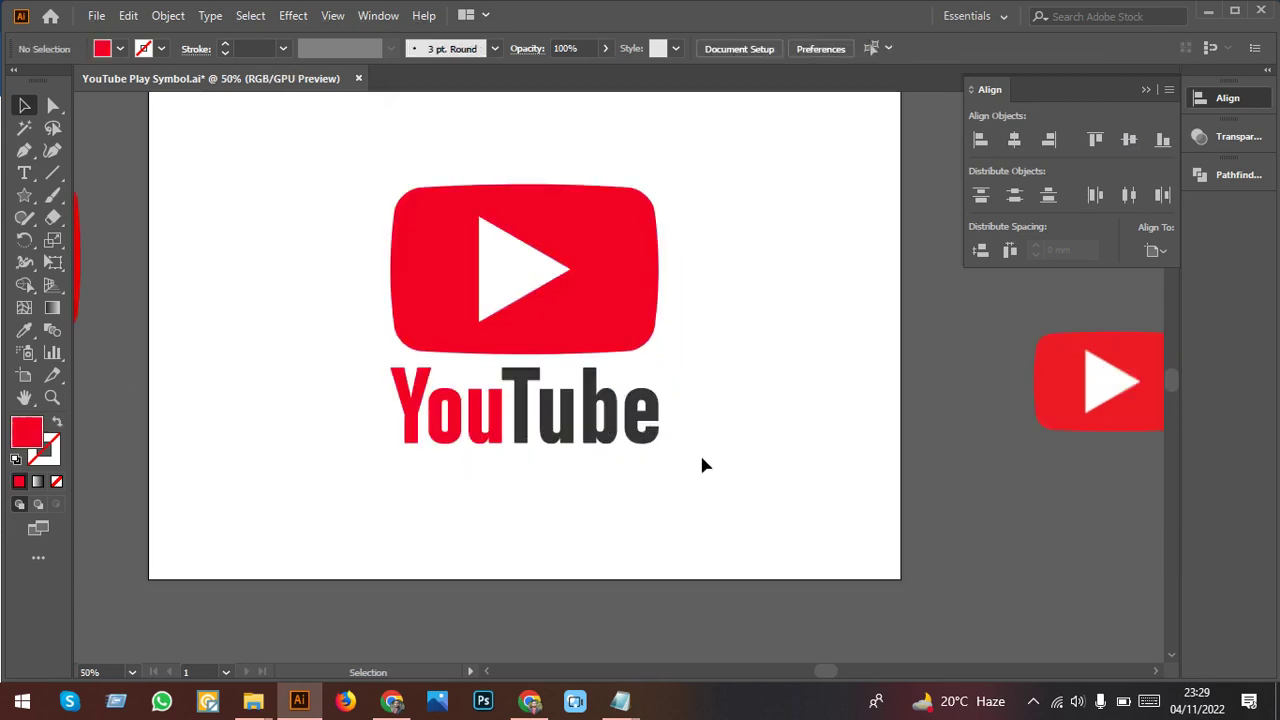
drag(657, 503, 676, 519)
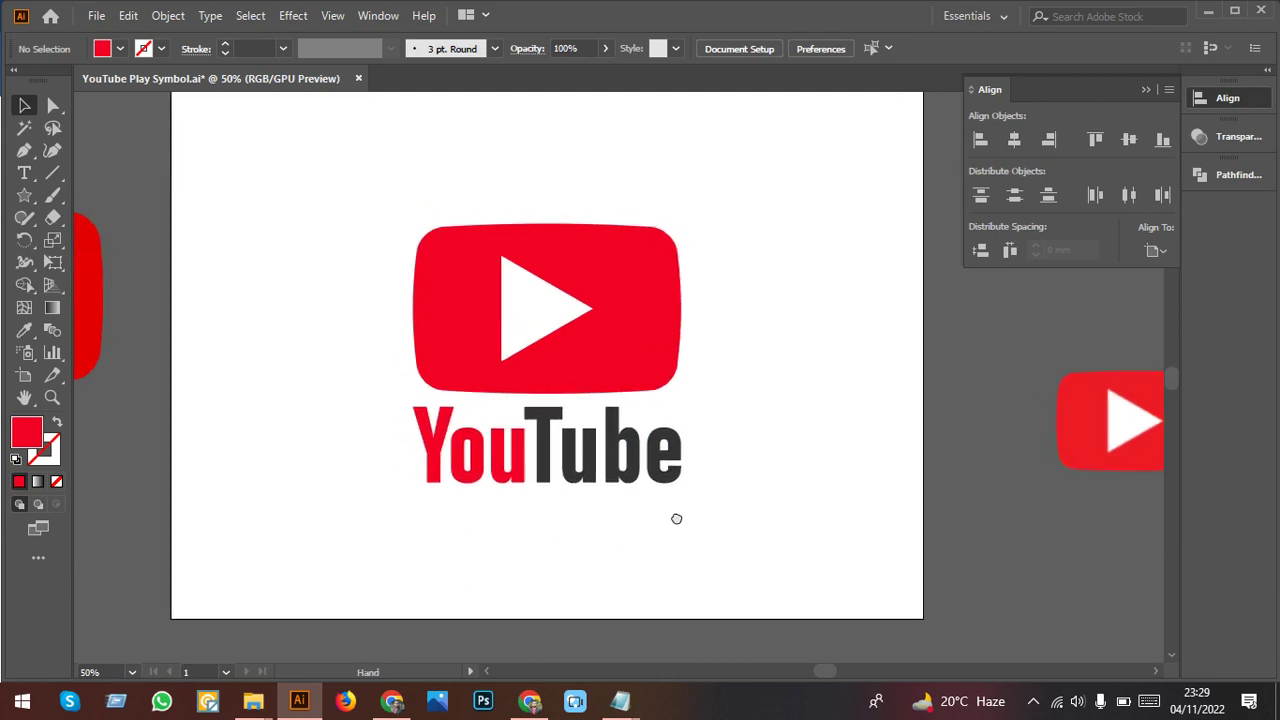
scroll(676, 524, up, 1)
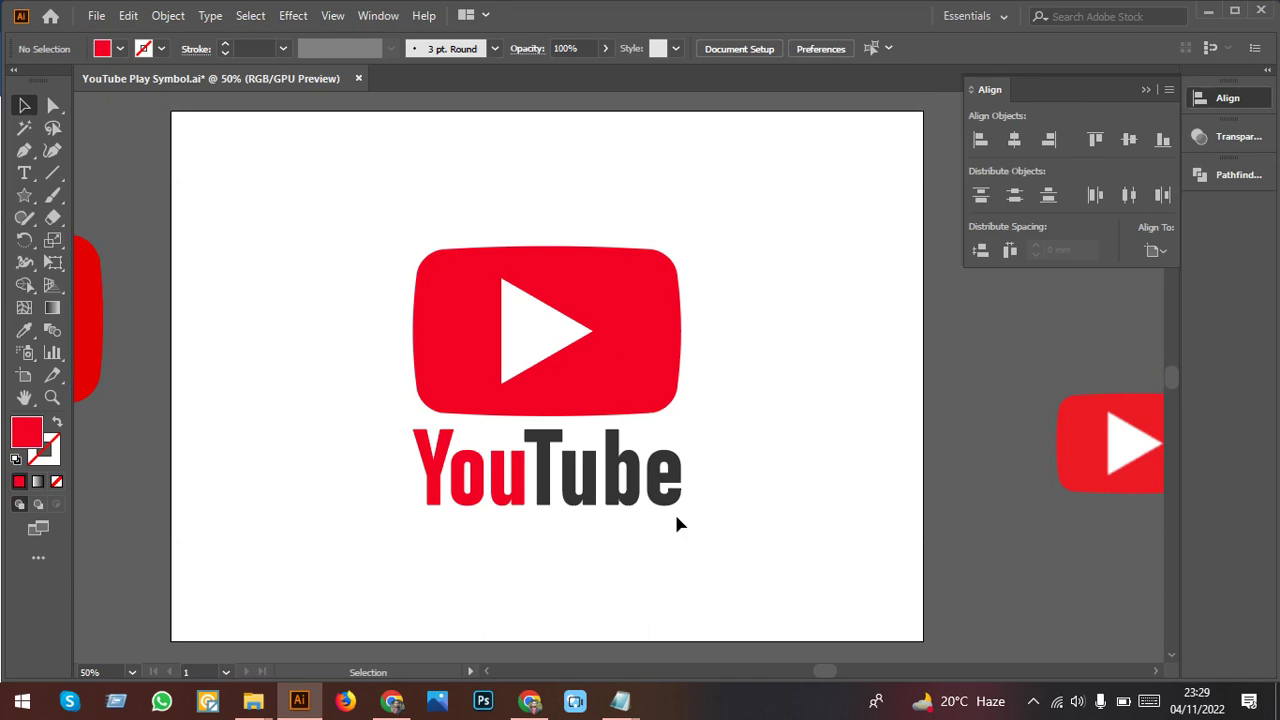
click(1208, 10)
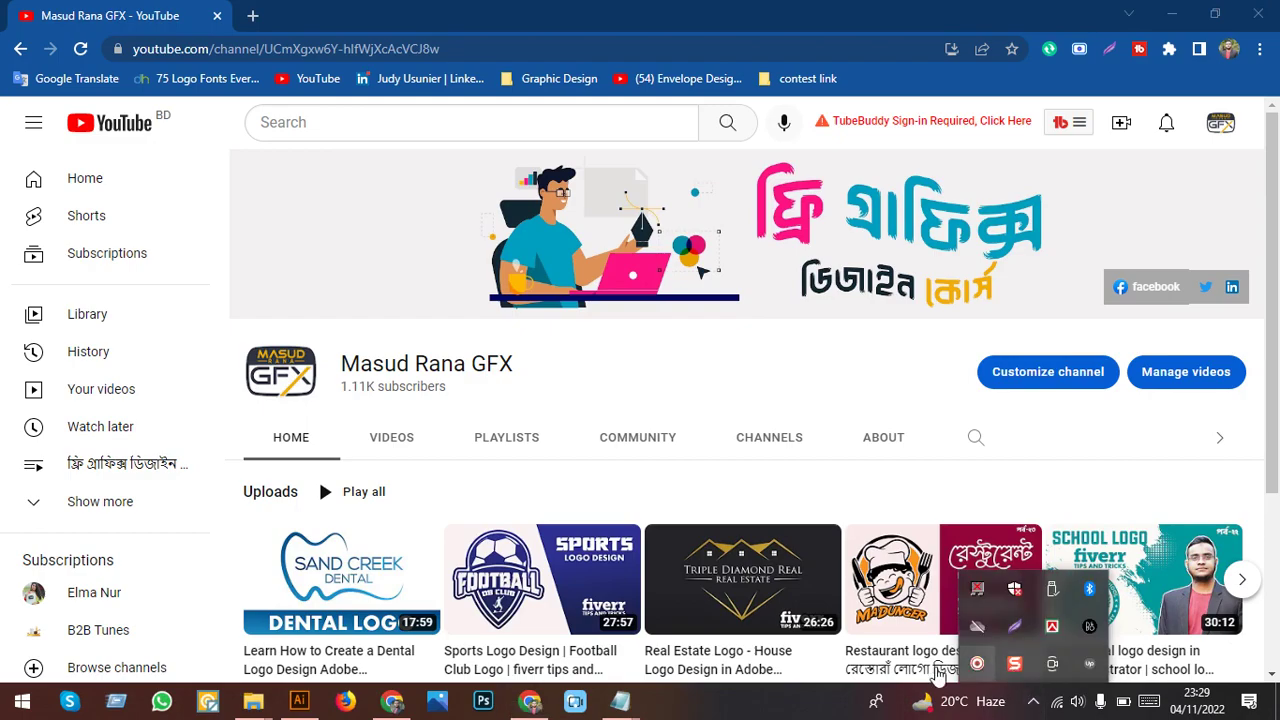